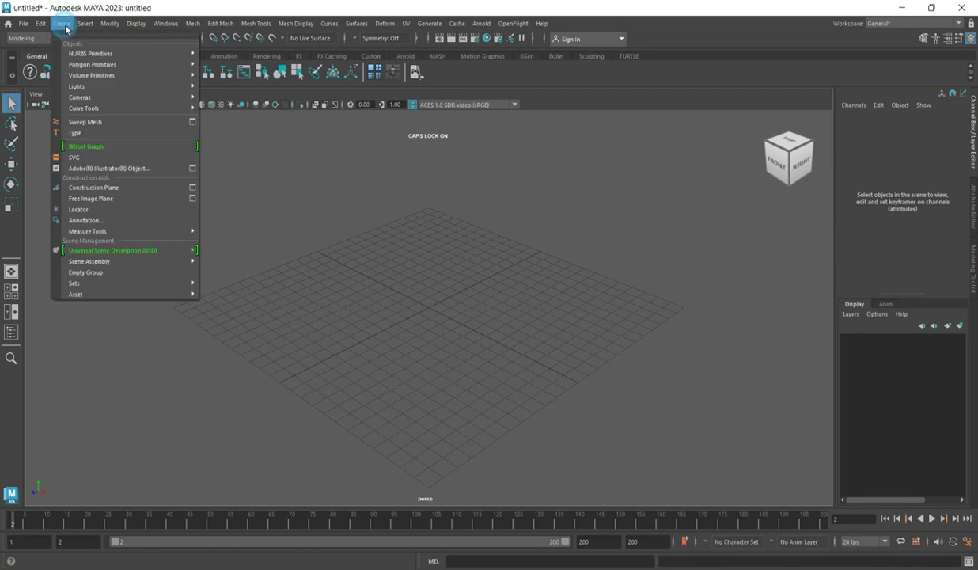
Create a polygon plane about 28.7 wide by 30.6 high, covering the grid as the ground
mouse_move(103, 66)
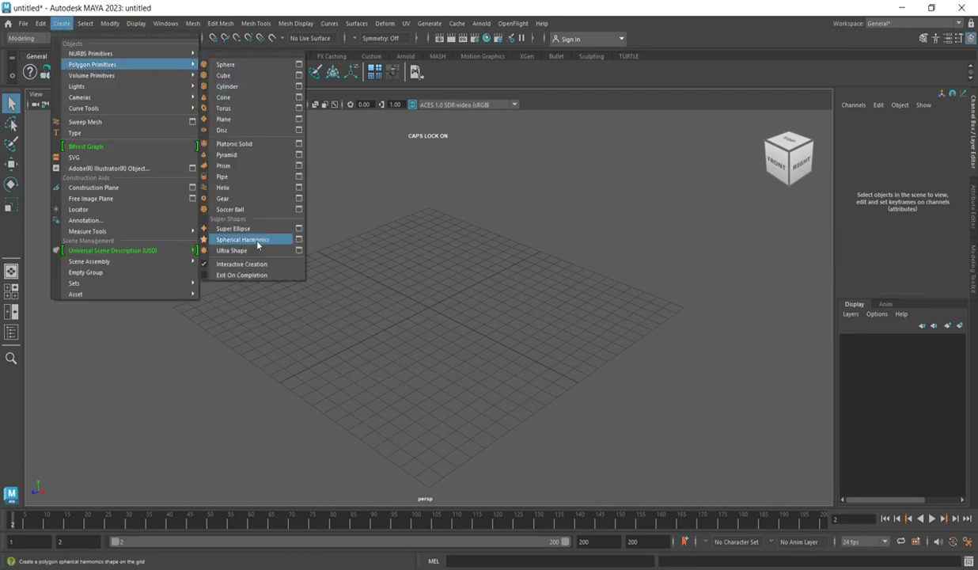
left_click(229, 118)
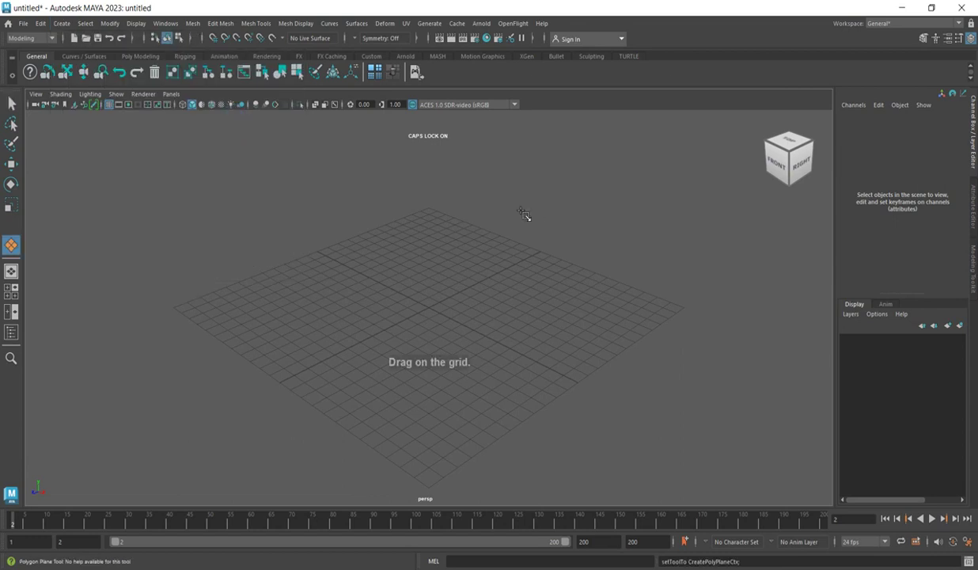
left_click_drag(447, 183, 432, 489)
scroll(434, 463, "down", 2)
scroll(489, 325, "up", 3)
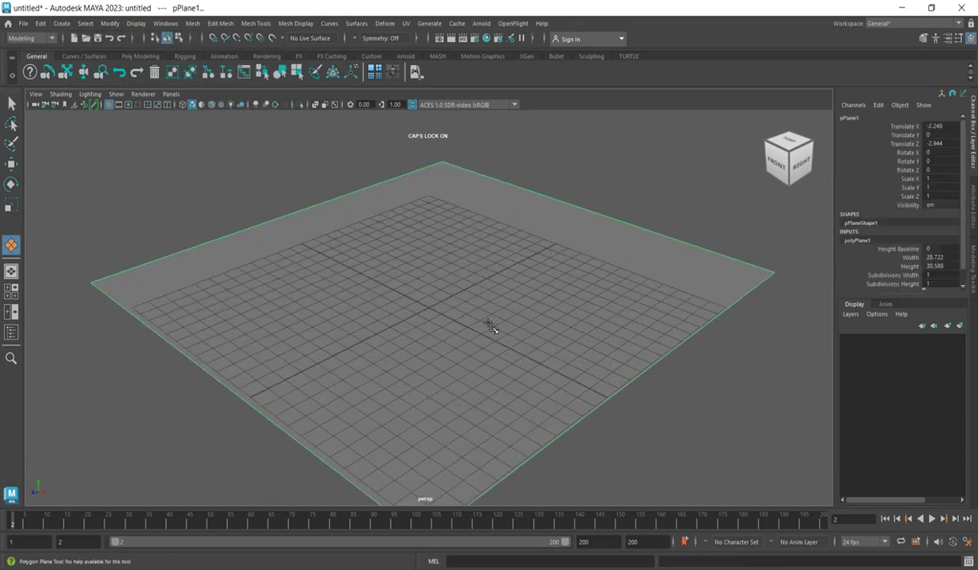
Create a polygon cube on the plane, about 12.1 wide, 8.8 high and 12 deep, and return to the Select tool
left_click(63, 24)
mouse_move(150, 66)
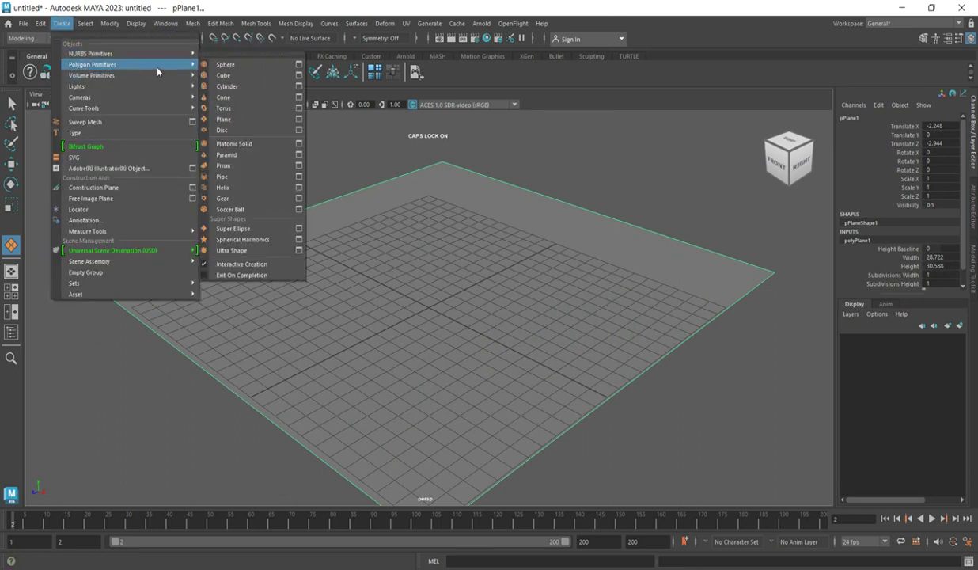
left_click(224, 75)
left_click_drag(423, 233, 419, 352)
left_click_drag(436, 317, 421, 132)
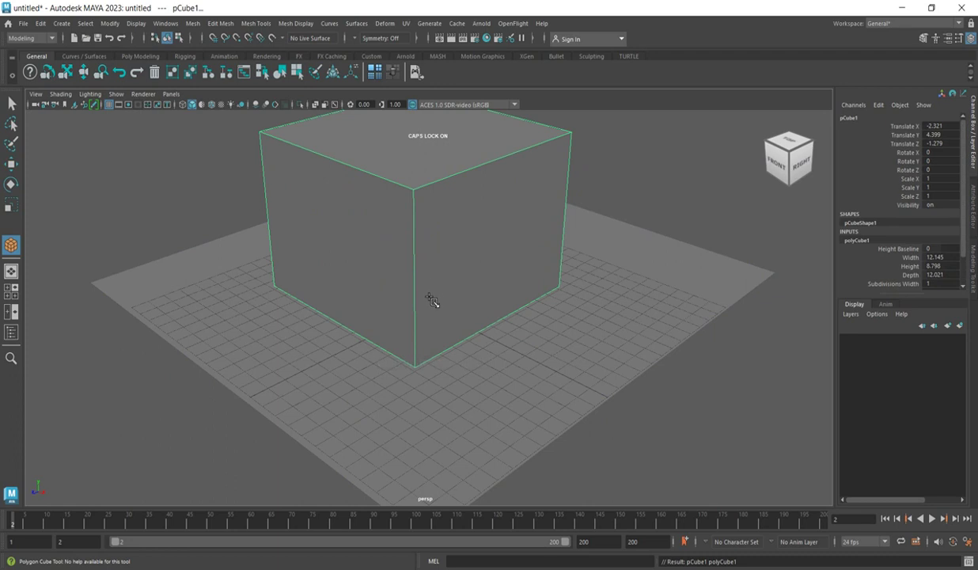
scroll(428, 314, "down", 3)
scroll(432, 222, "up", 2)
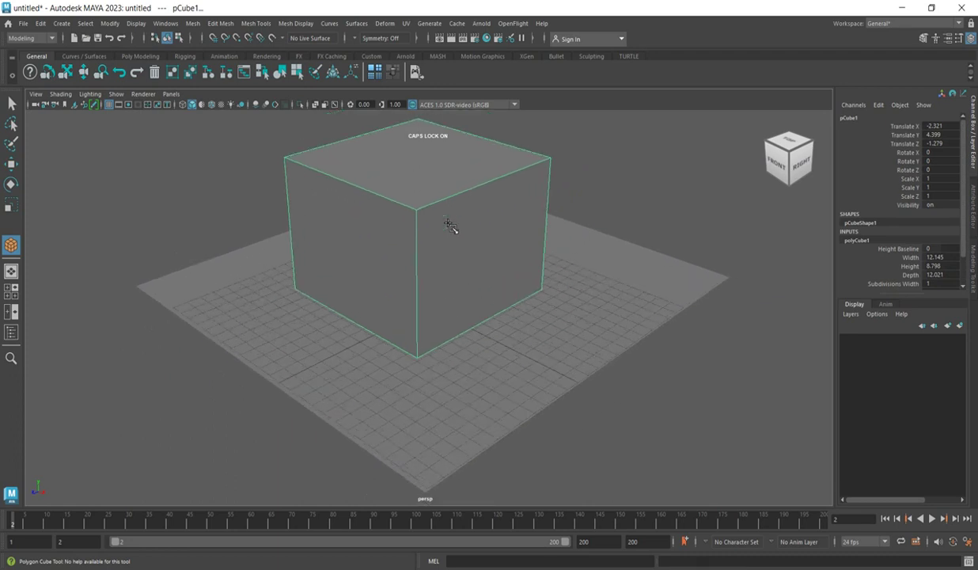
scroll(424, 302, "down", 3)
left_click(11, 103)
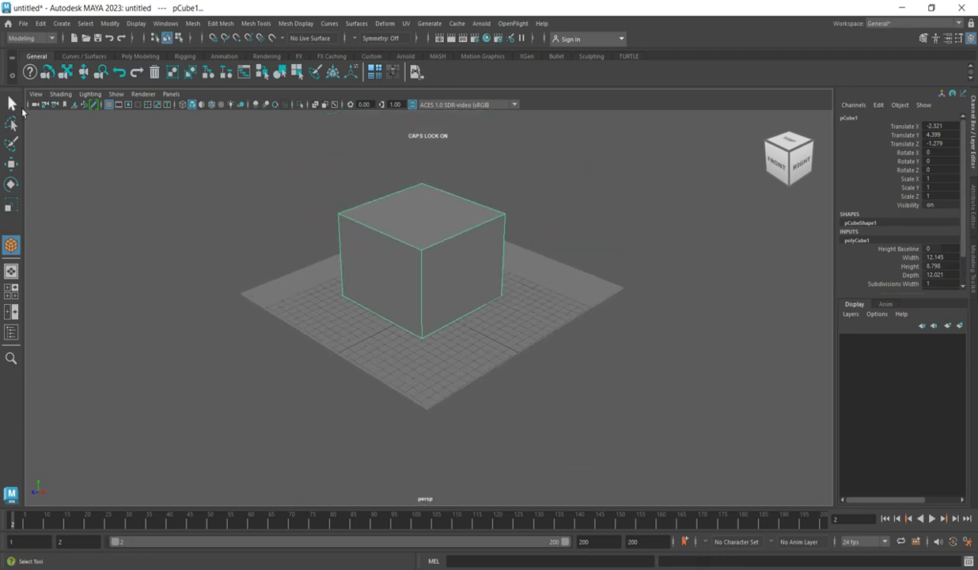
left_click(11, 103)
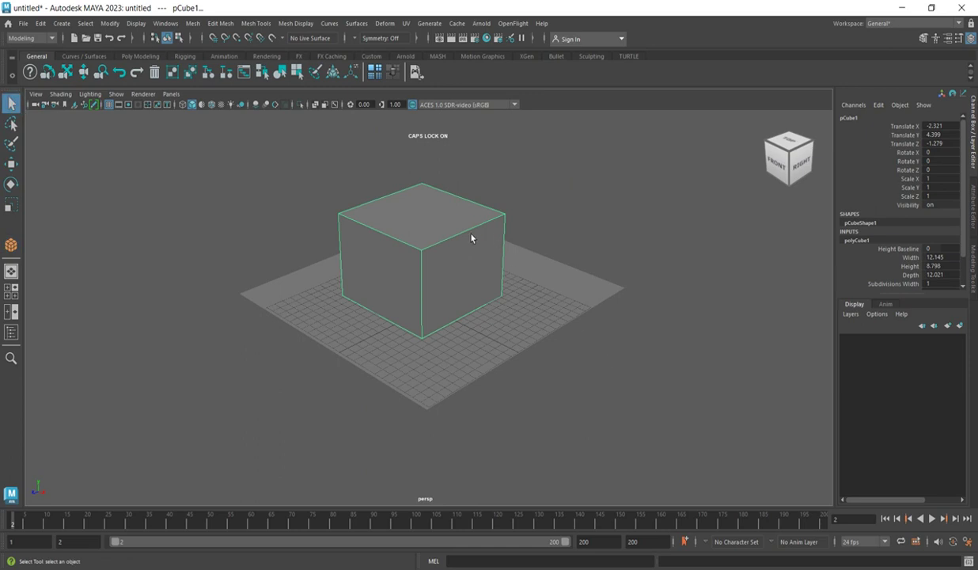
scroll(472, 232, "up", 1)
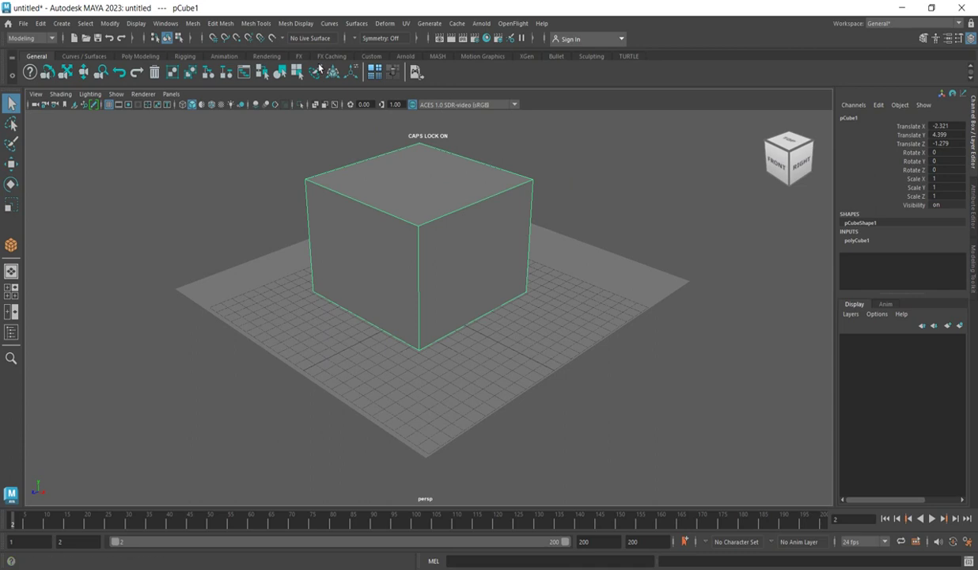
Try to insert an edge loop near the middle of the cube's top and sides
left_click(256, 24)
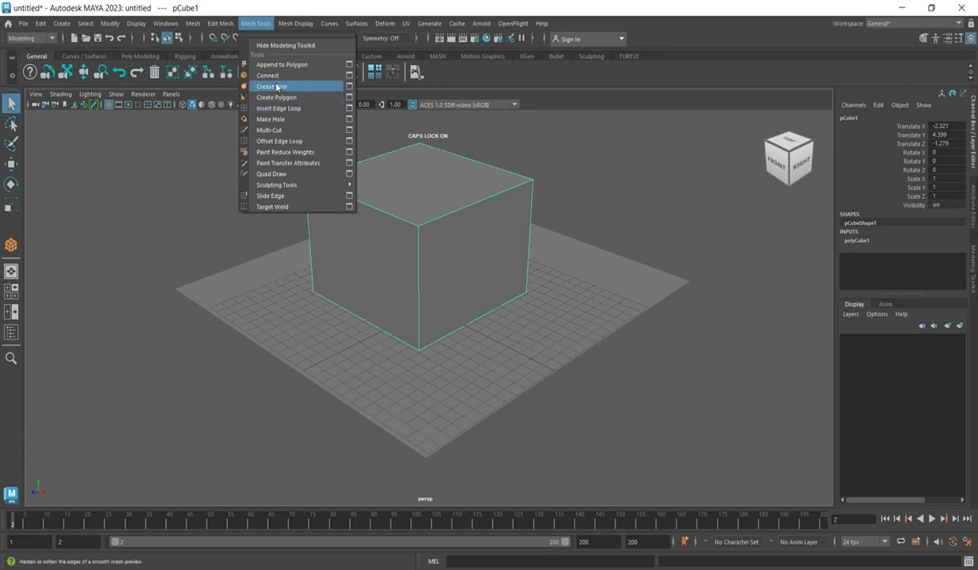
left_click(293, 109)
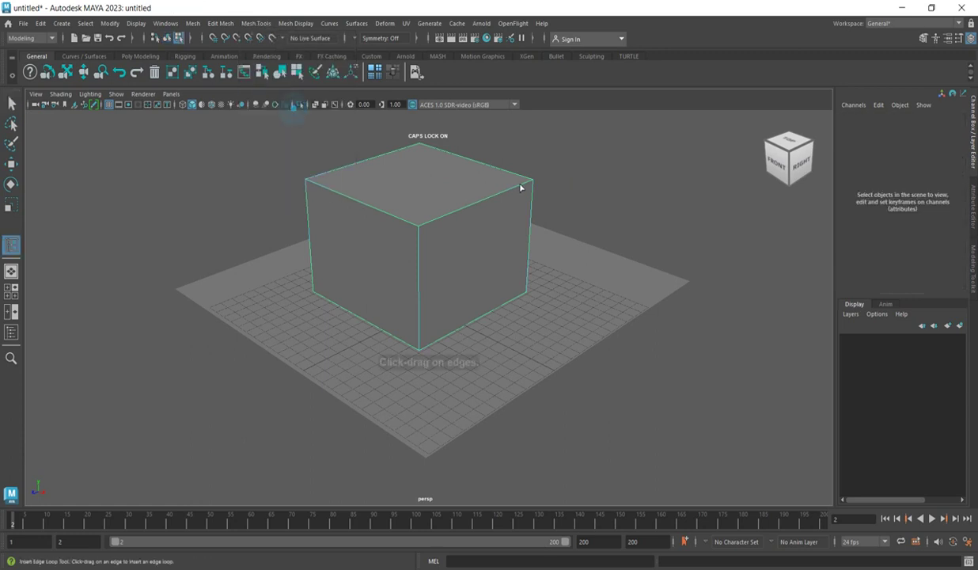
left_click(478, 212)
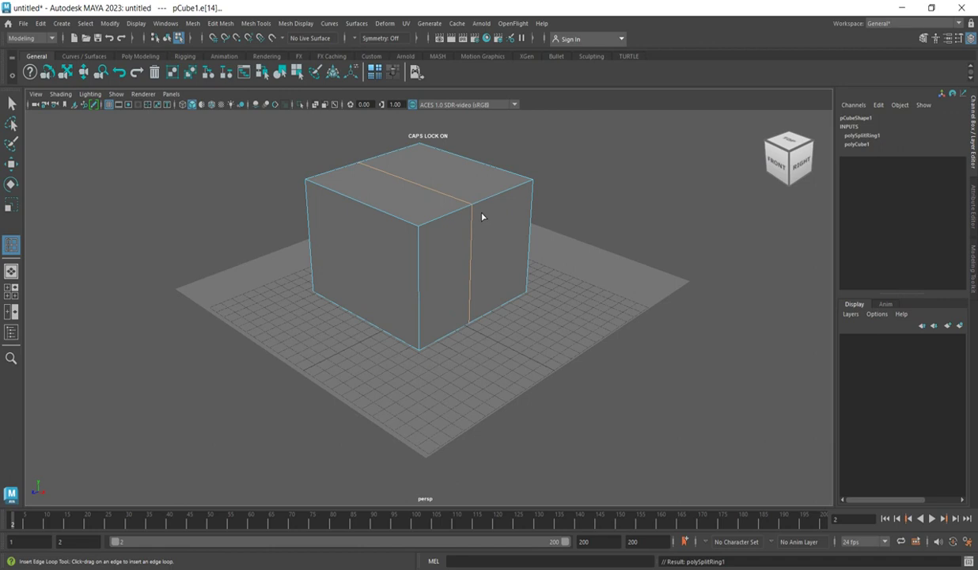
key("ctrl+z")
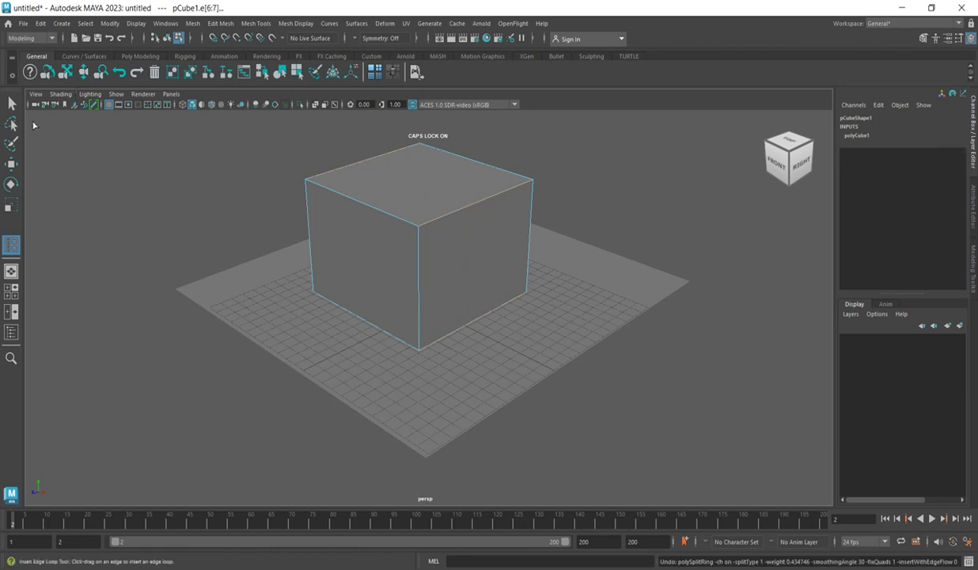
key("q")
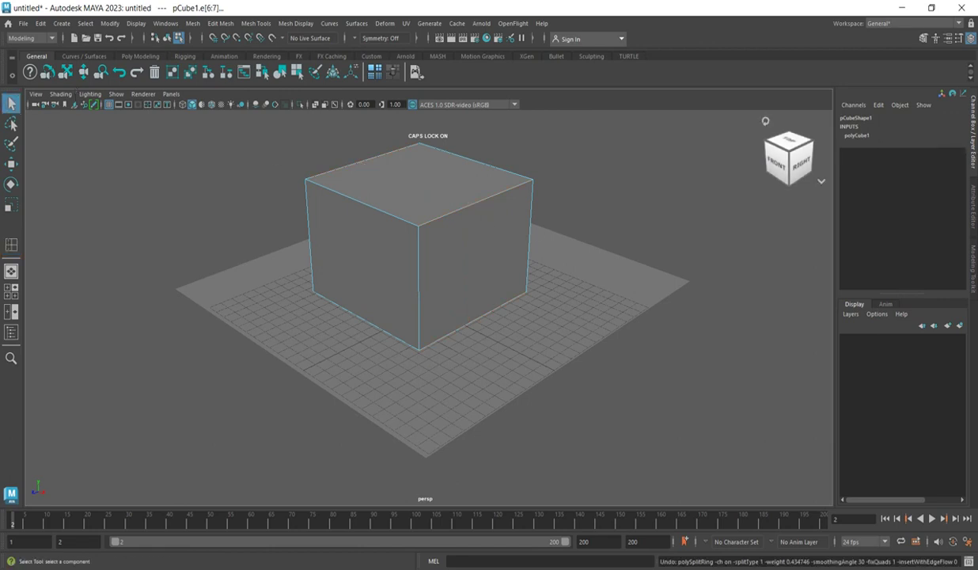
Return the cube to object mode and set its Subdivisions Depth to 2
left_click(972, 127)
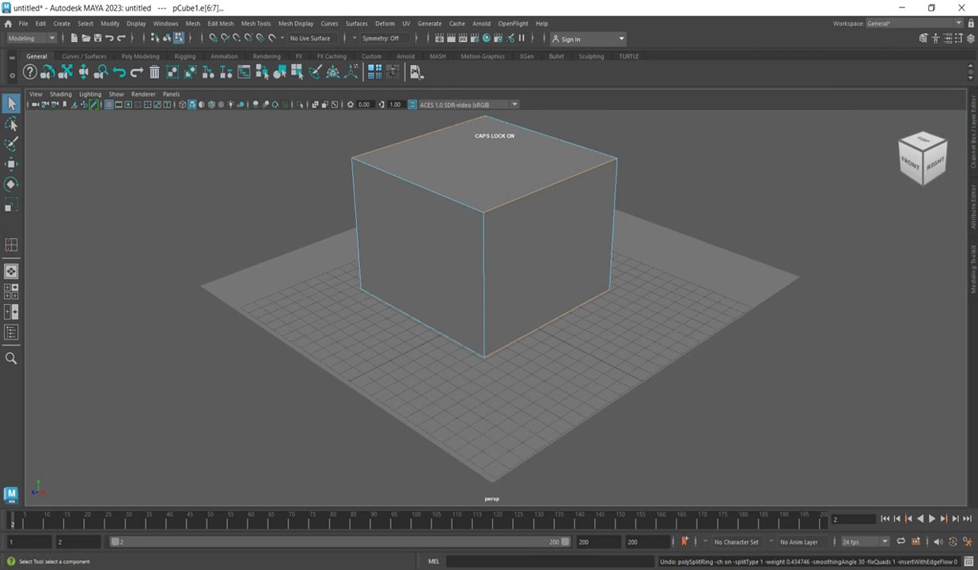
left_click(972, 128)
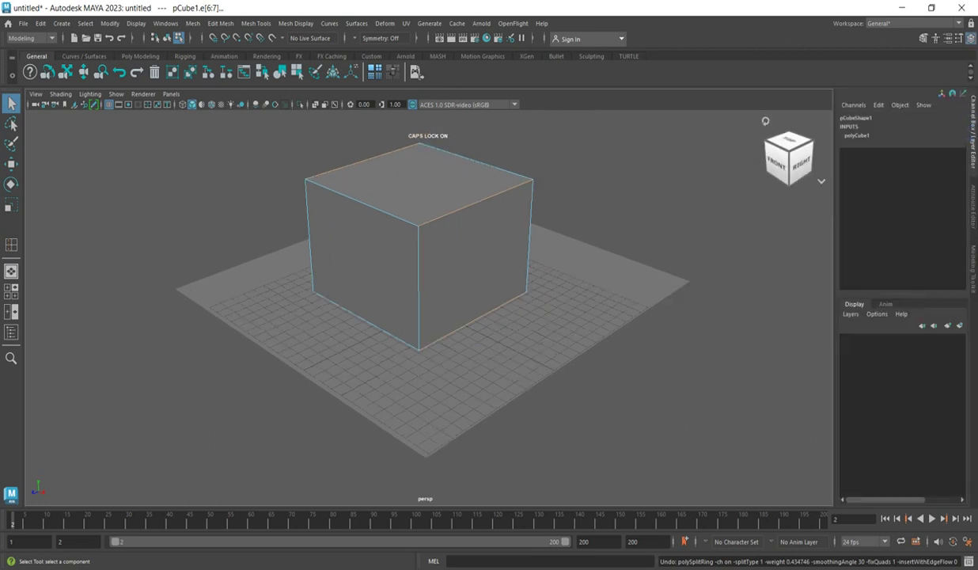
left_click(386, 187)
right_click_drag(391, 192, 434, 171)
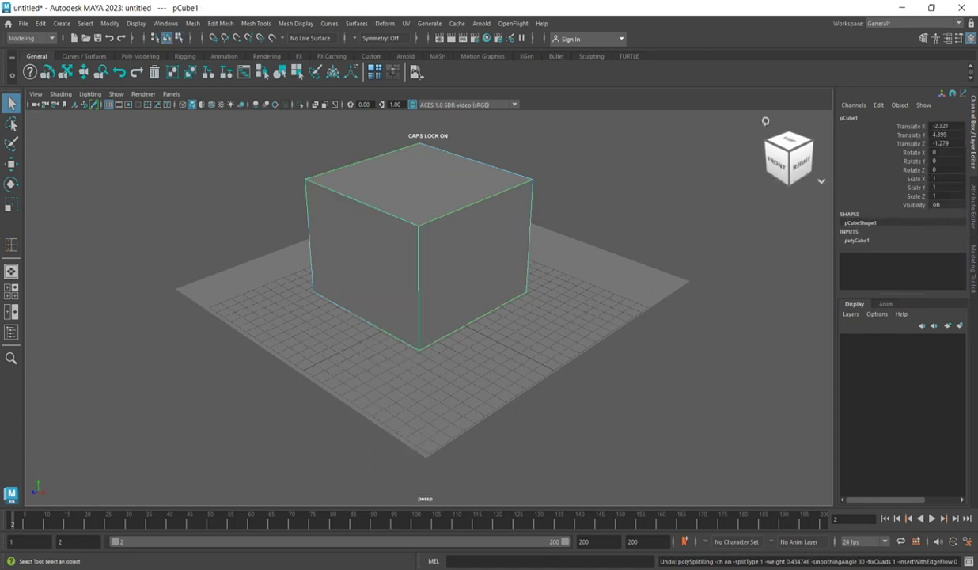
left_click(857, 241)
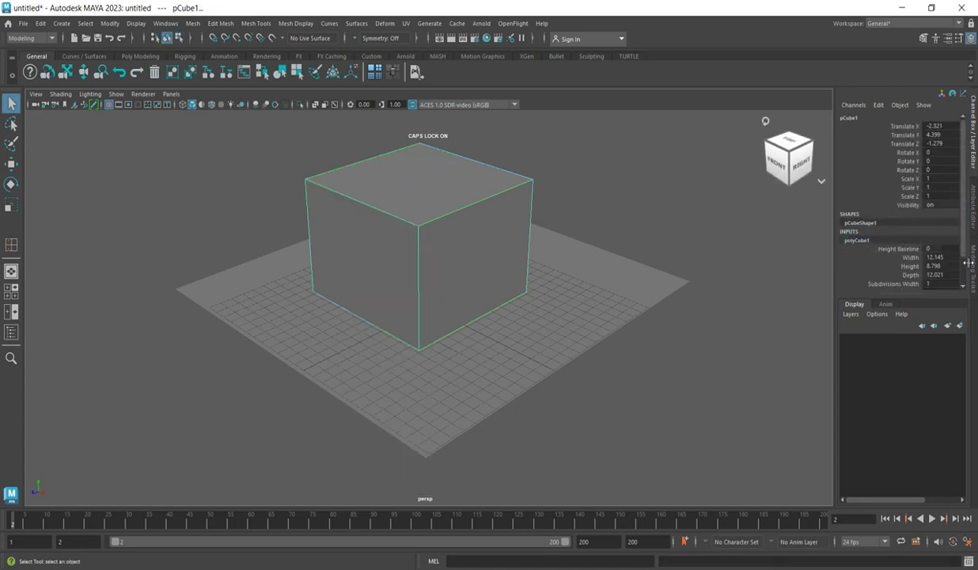
scroll(944, 290, "down", 1)
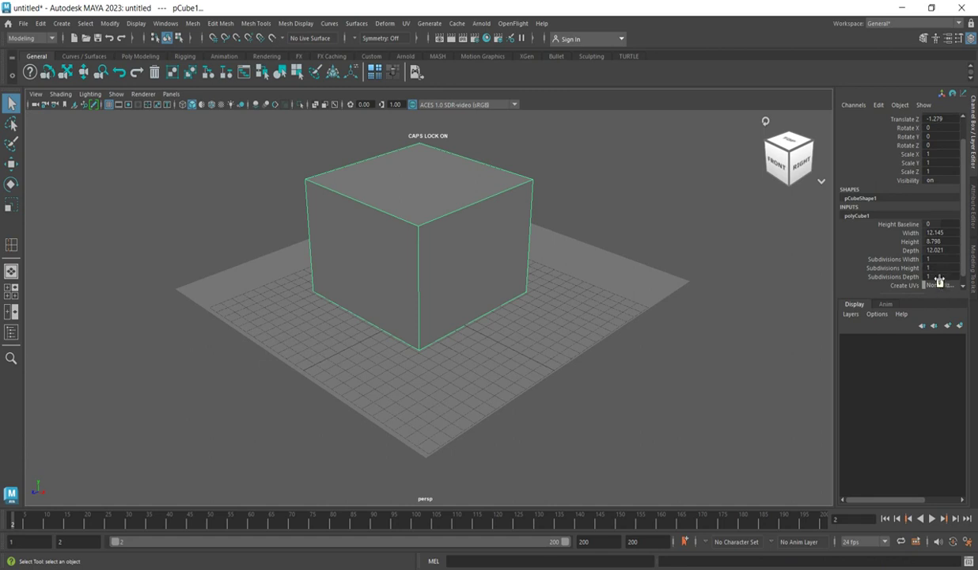
double_click(939, 277)
double_click(939, 267)
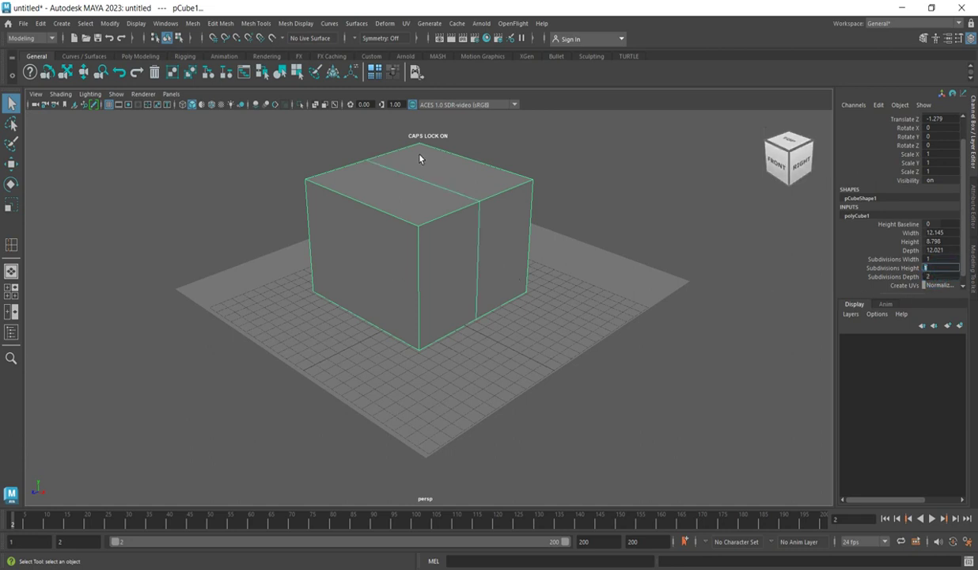
Move the cube's middle top edge straight up to a height of about 12.7 to form a gabled roof ridge
right_click(437, 185)
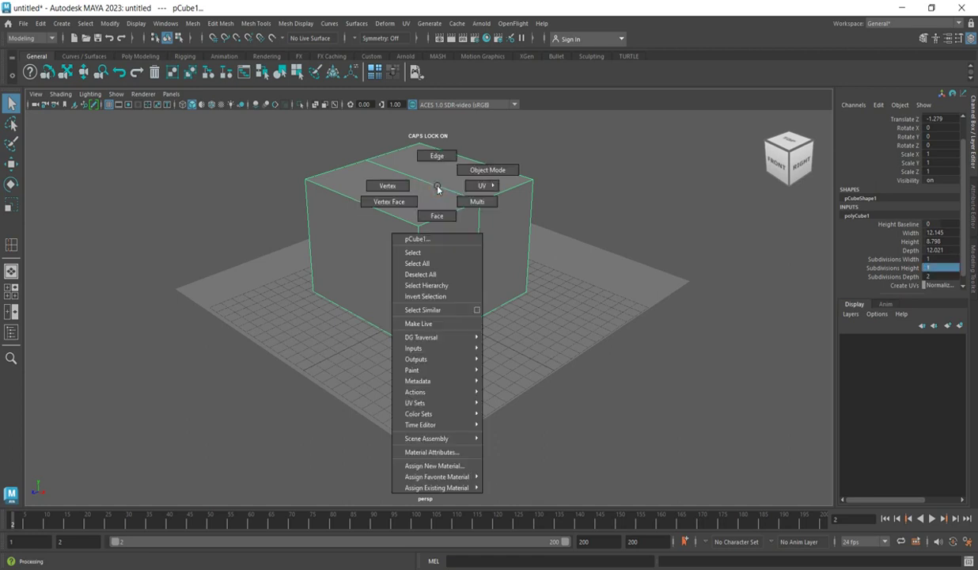
left_click(438, 156)
left_click(437, 187)
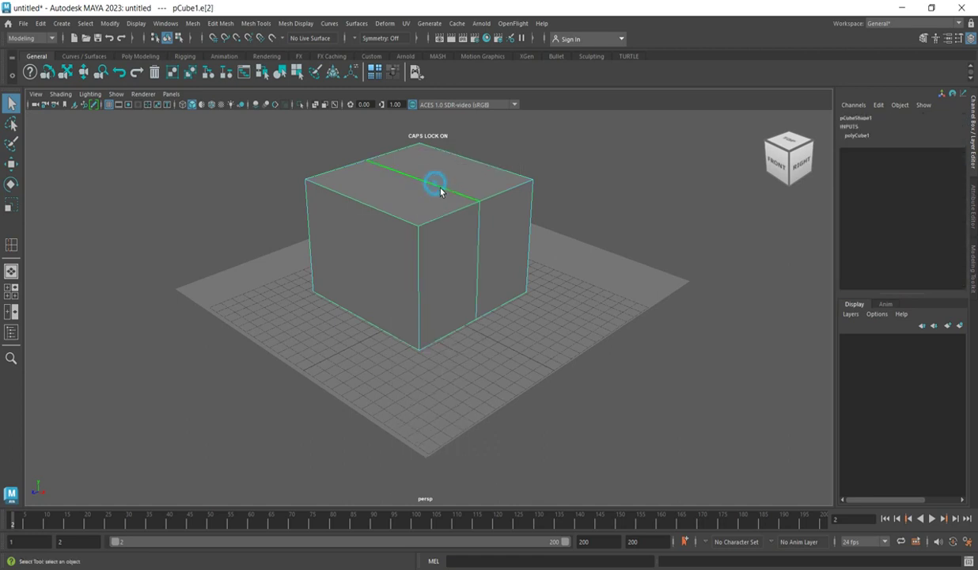
left_click(12, 206)
left_click(13, 163)
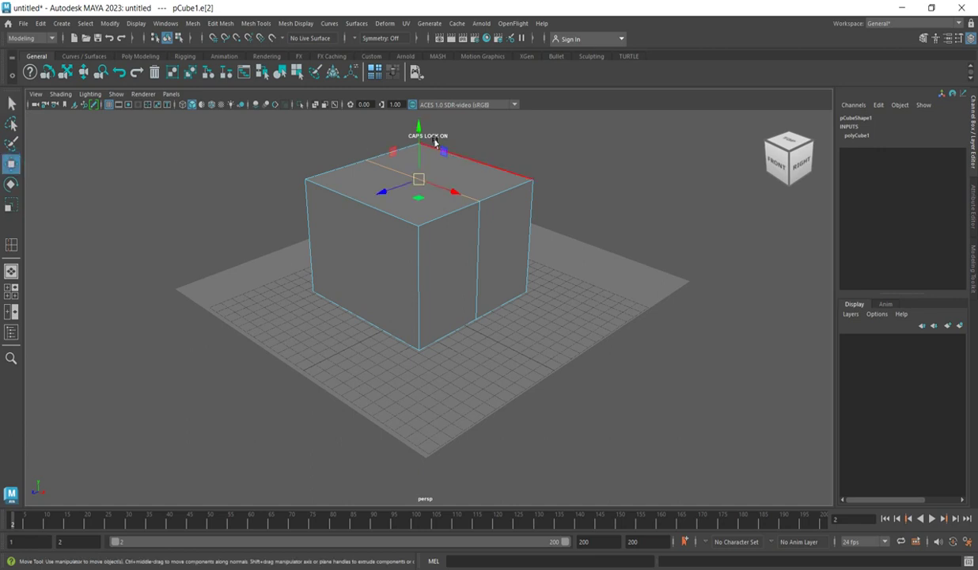
left_click_drag(418, 130, 430, 89)
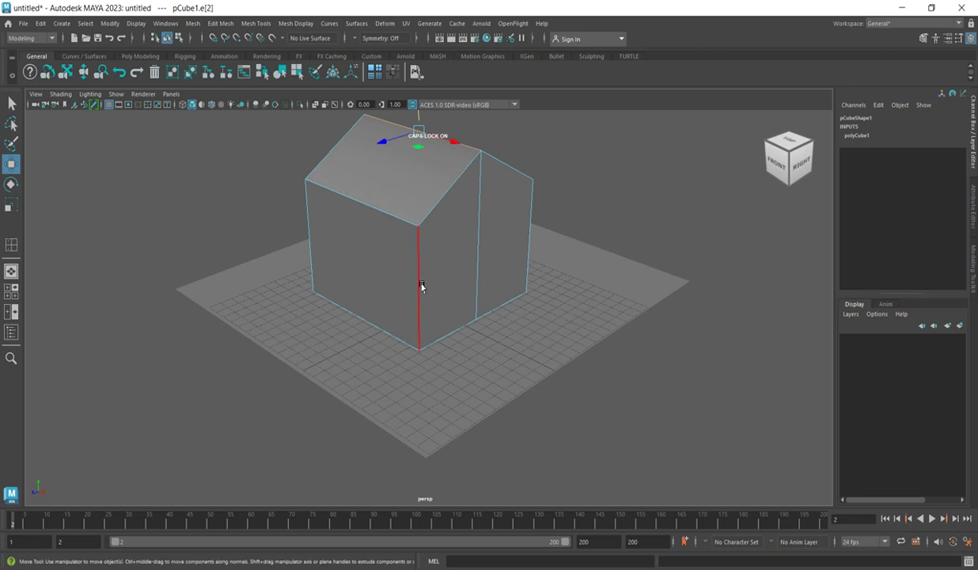
scroll(441, 412, "down", 3)
left_click_drag(430, 158, 432, 152)
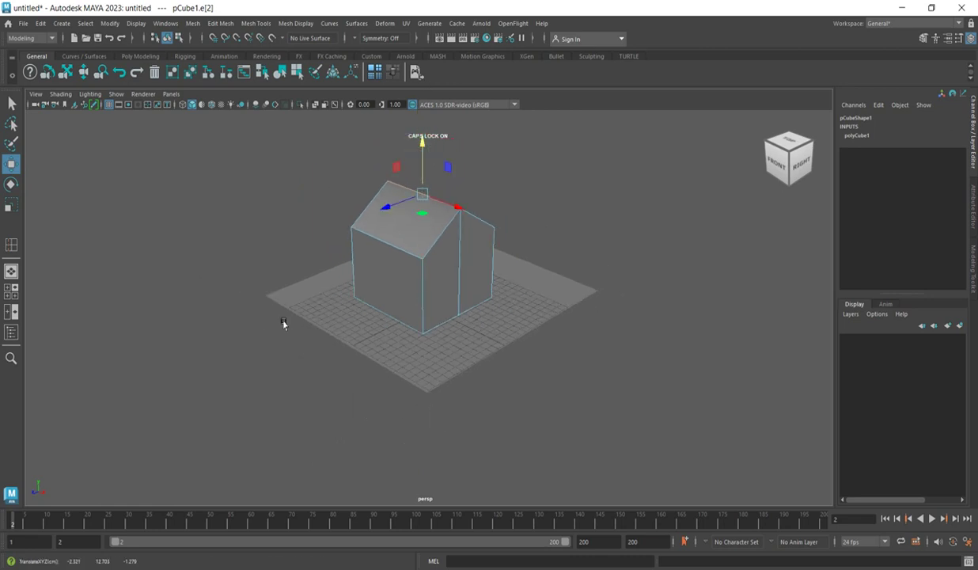
left_click(11, 103)
scroll(444, 244, "up", 2)
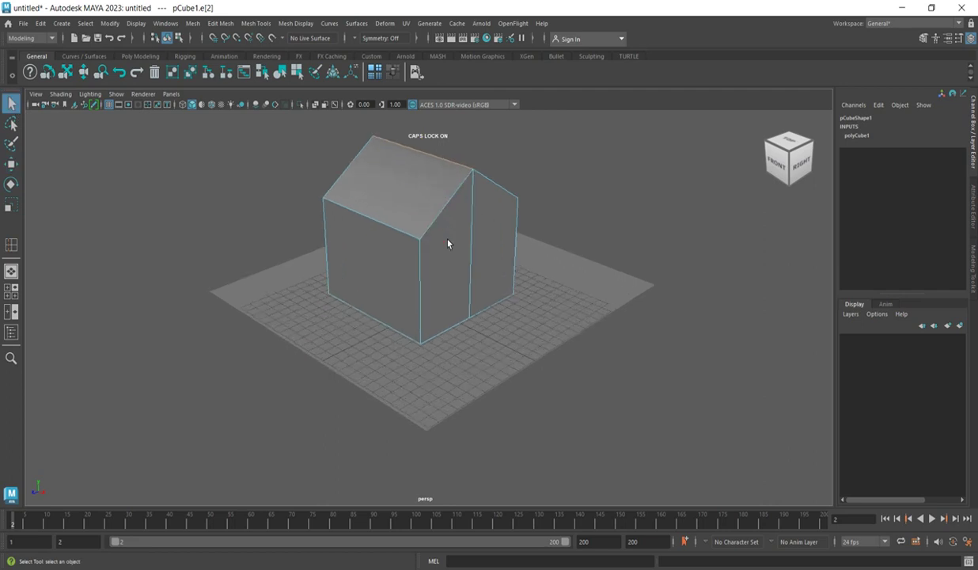
Extrude both sloped roof faces outward together with a Local Translate Z of about 0.568
scroll(441, 301, "down", 2)
scroll(402, 262, "up", 1)
right_click_drag(419, 185, 419, 215)
left_click(412, 197)
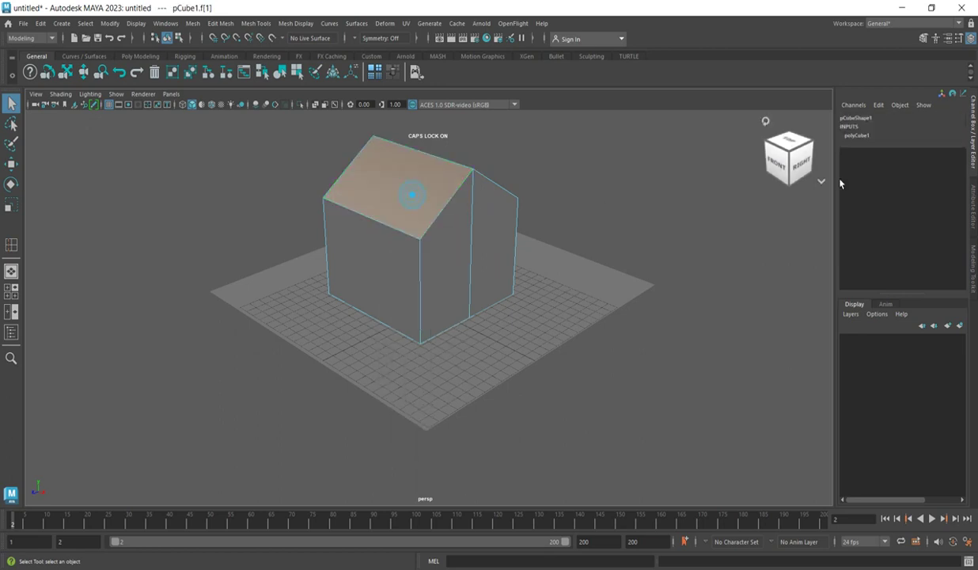
left_click(789, 154)
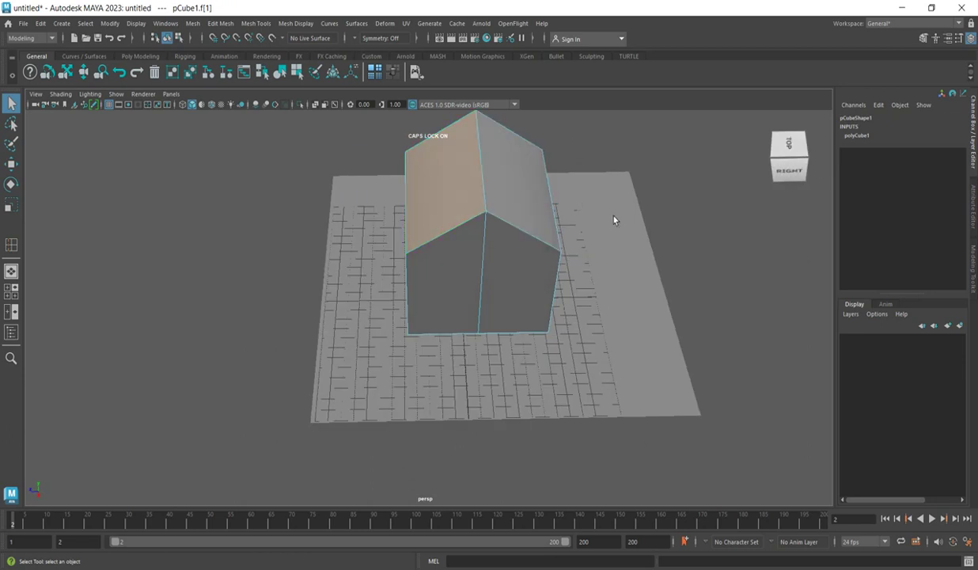
left_click(535, 207, "shift")
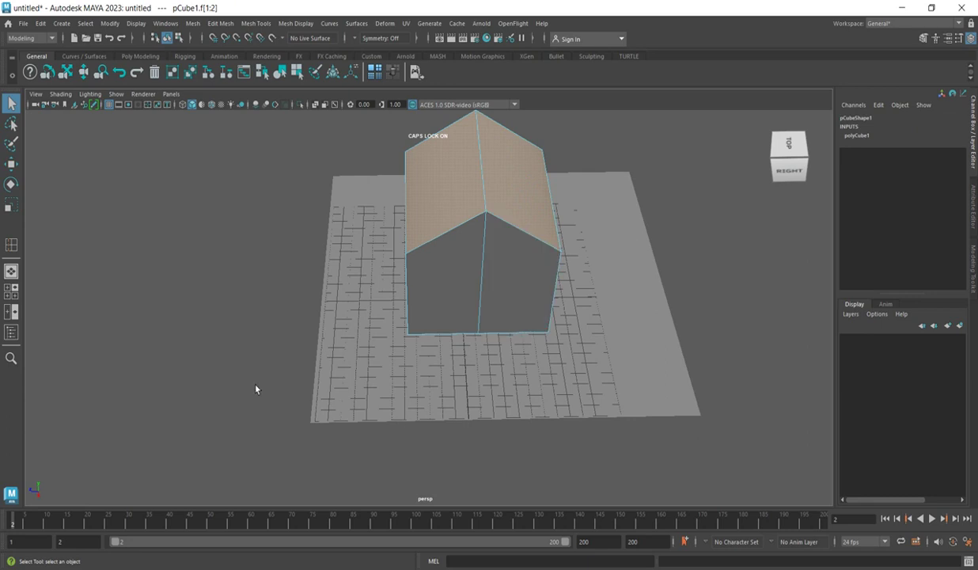
left_click(221, 24)
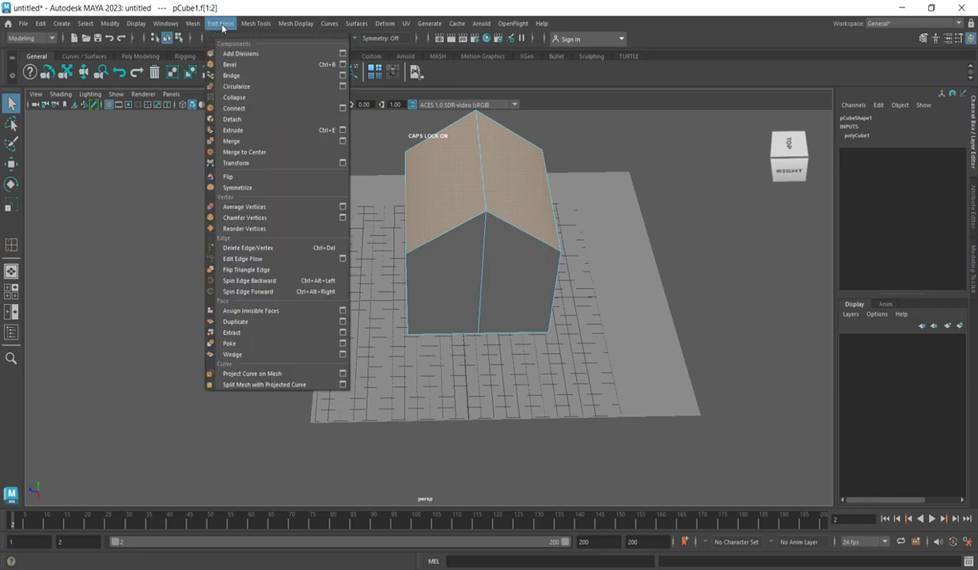
left_click(283, 129)
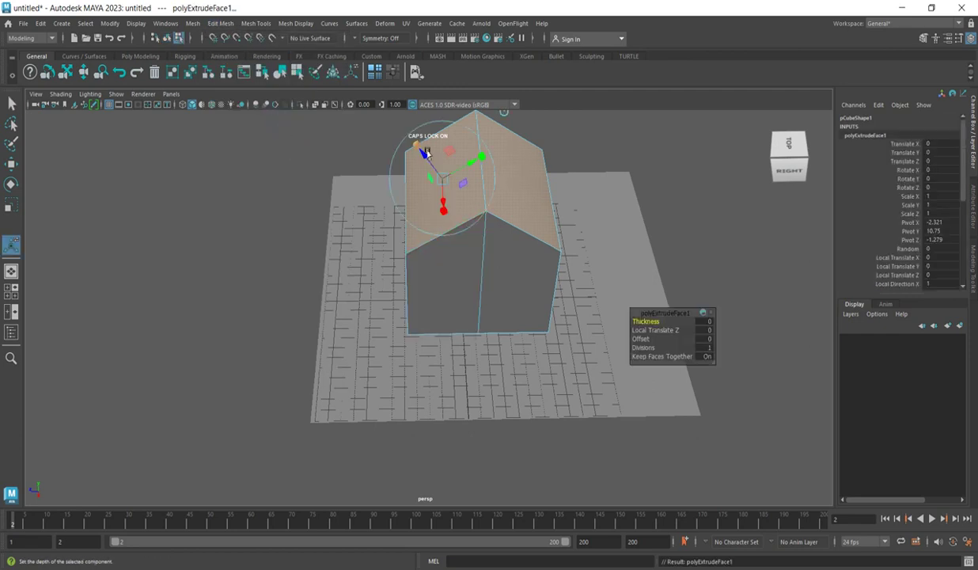
left_click_drag(431, 156, 426, 152)
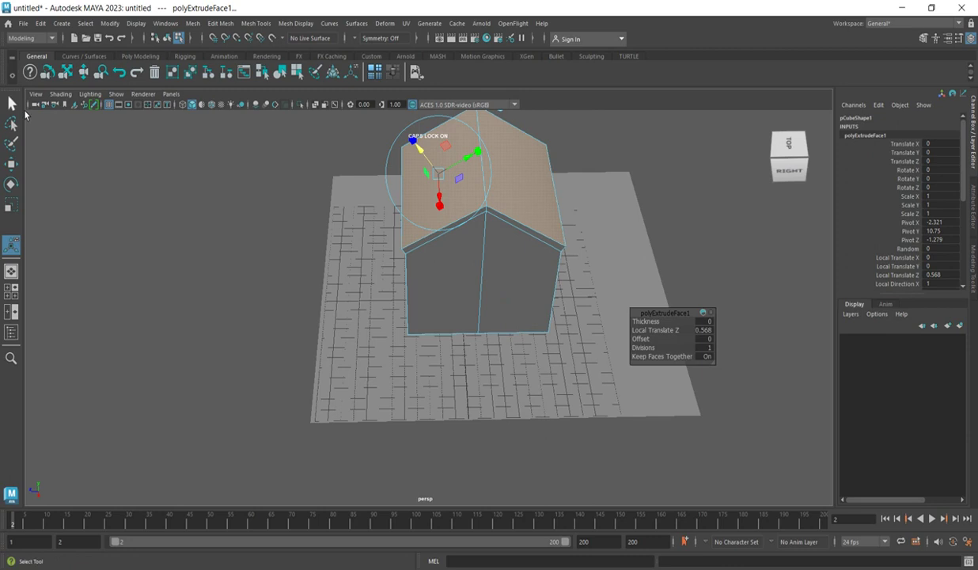
left_click(11, 103)
Extrude both narrow roof-edge faces at the right gable end outward with a Local Translate Z of about 0.964
scroll(504, 198, "up", 4)
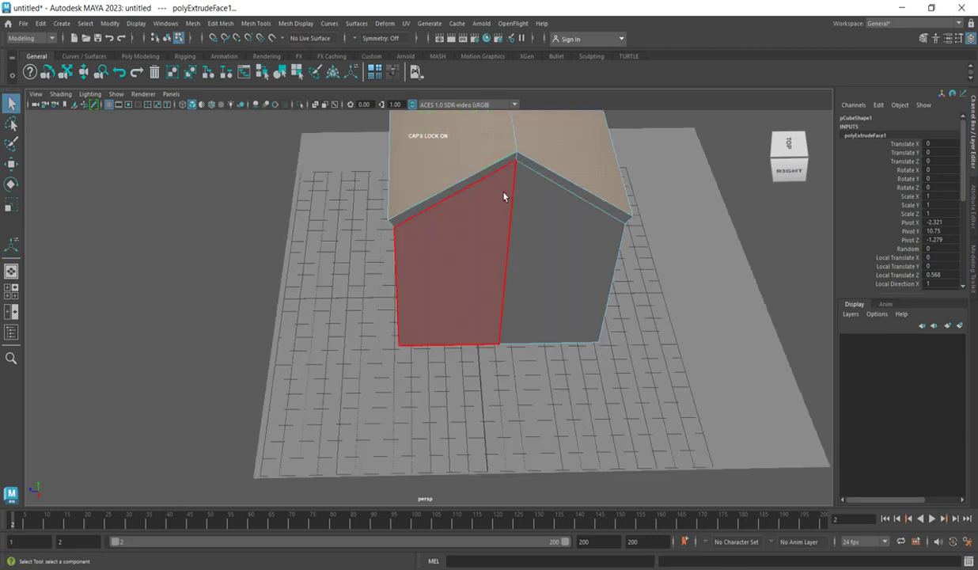
left_click(499, 168)
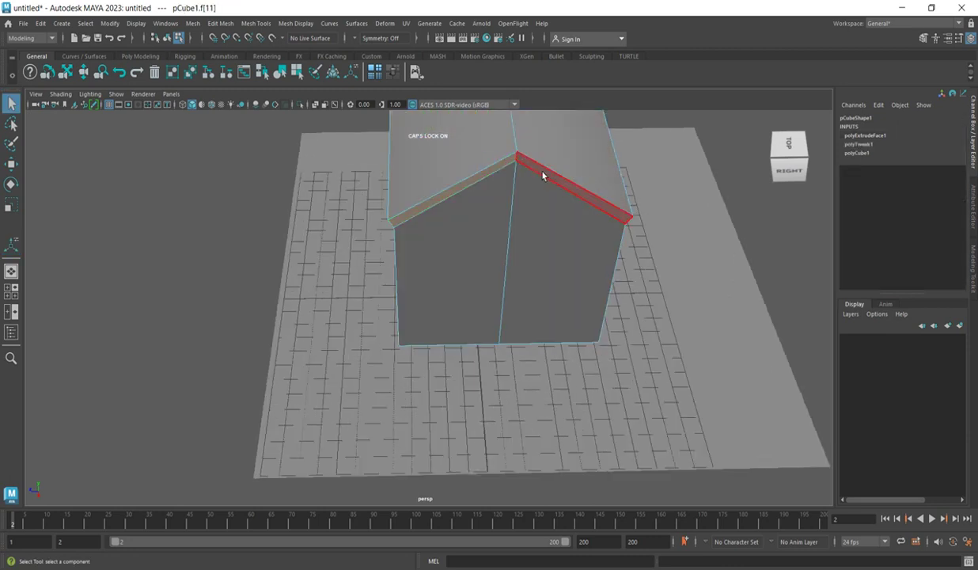
scroll(523, 399, "down", 5)
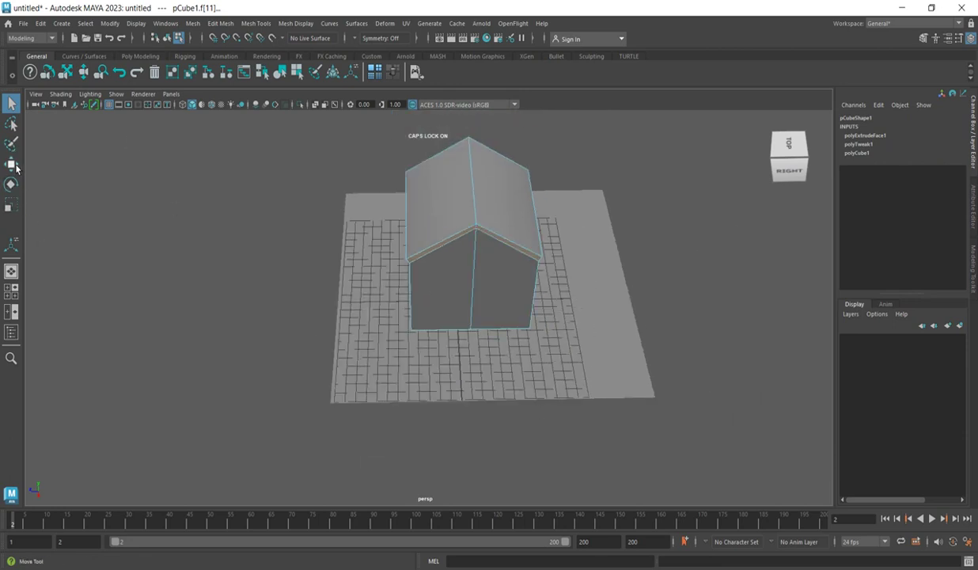
left_click(257, 23)
mouse_move(220, 23)
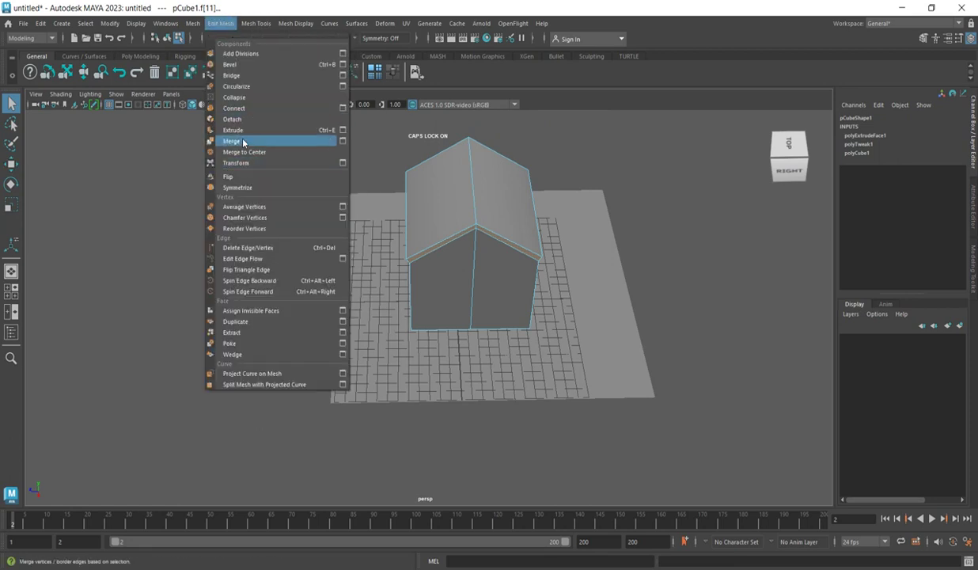
left_click(242, 131)
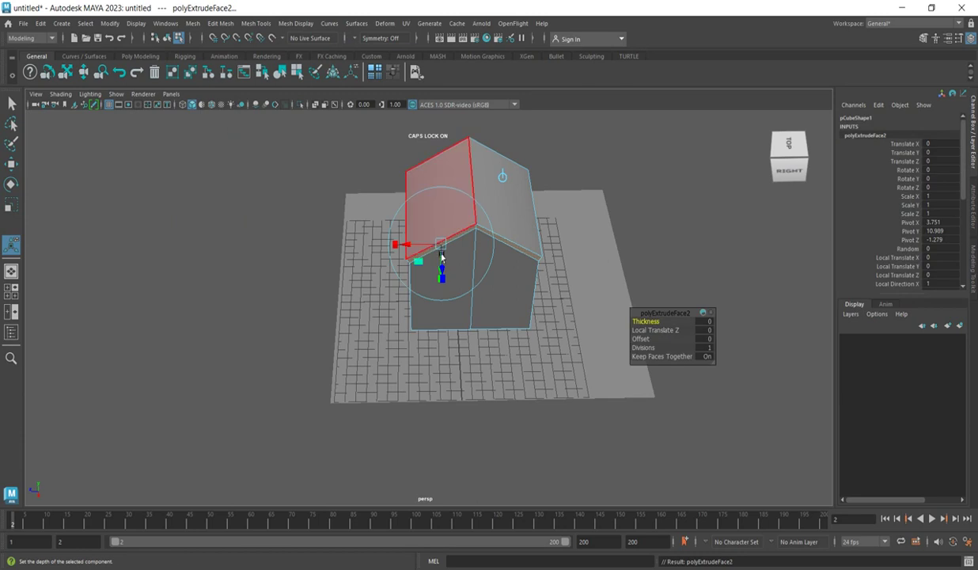
left_click_drag(756, 158, 615, 225, "alt")
left_click_drag(483, 226, 489, 220)
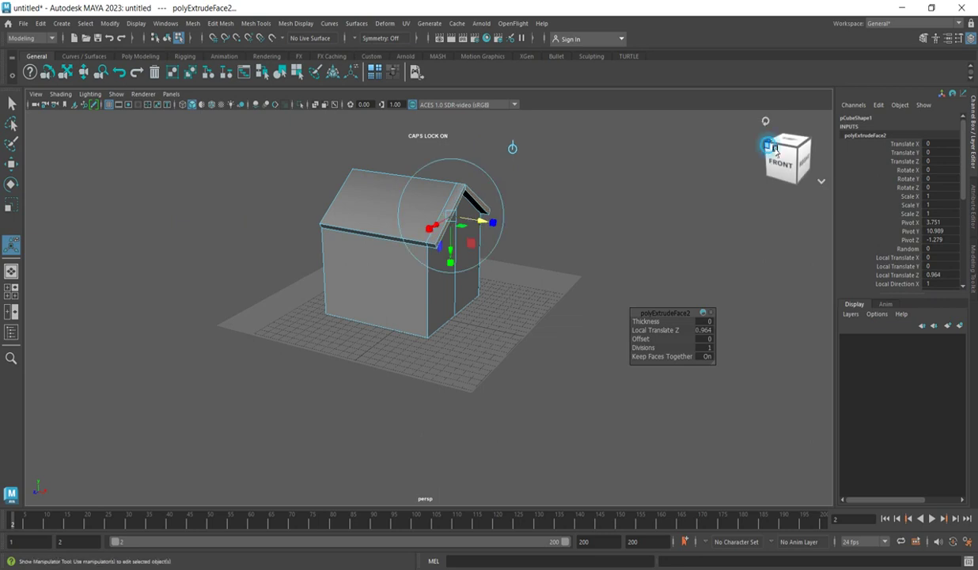
Extrude both narrow roof-edge faces at the left gable end outward with a Local Translate Z of about 0.95
left_click(774, 149)
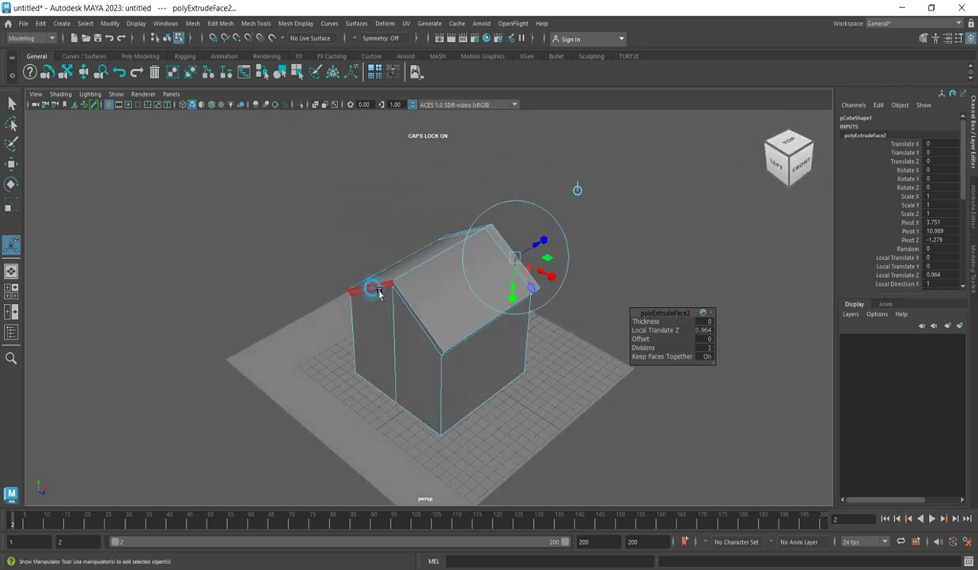
left_click(375, 289)
left_click(417, 313)
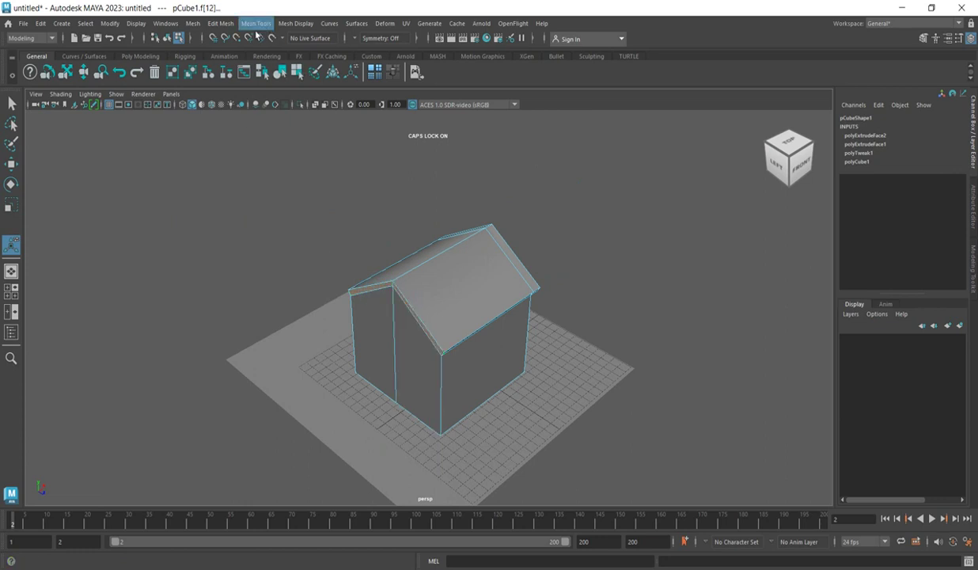
left_click(220, 26)
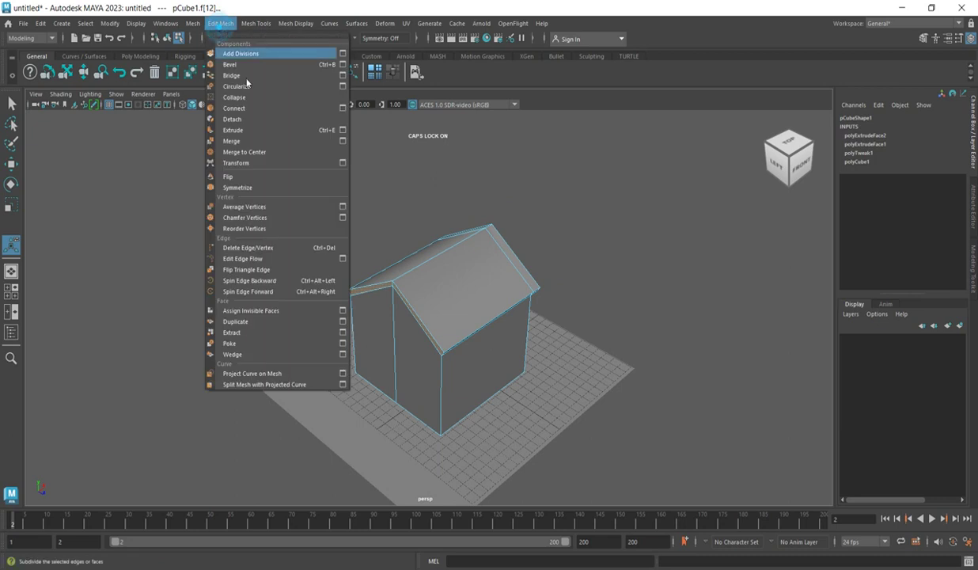
left_click(245, 130)
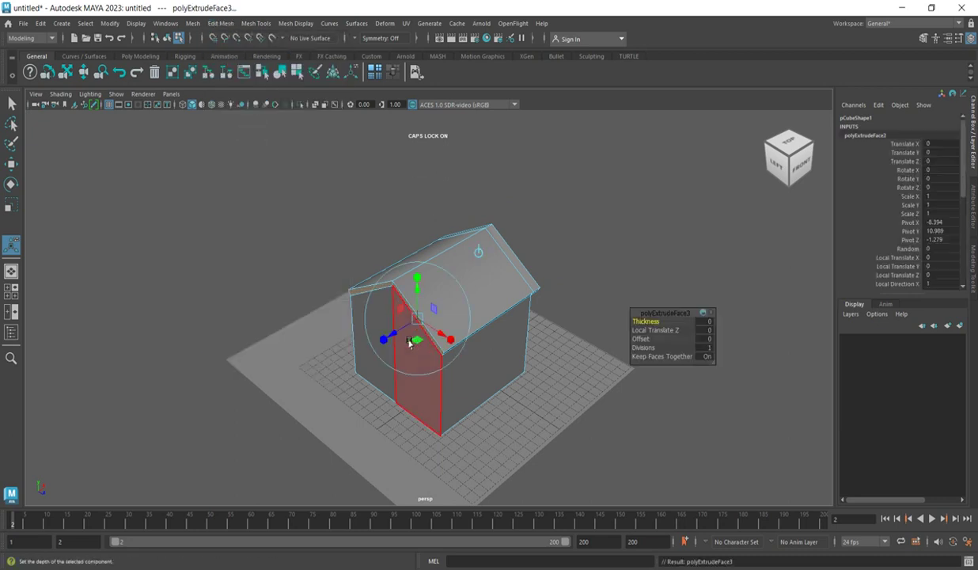
left_click_drag(416, 342, 396, 342)
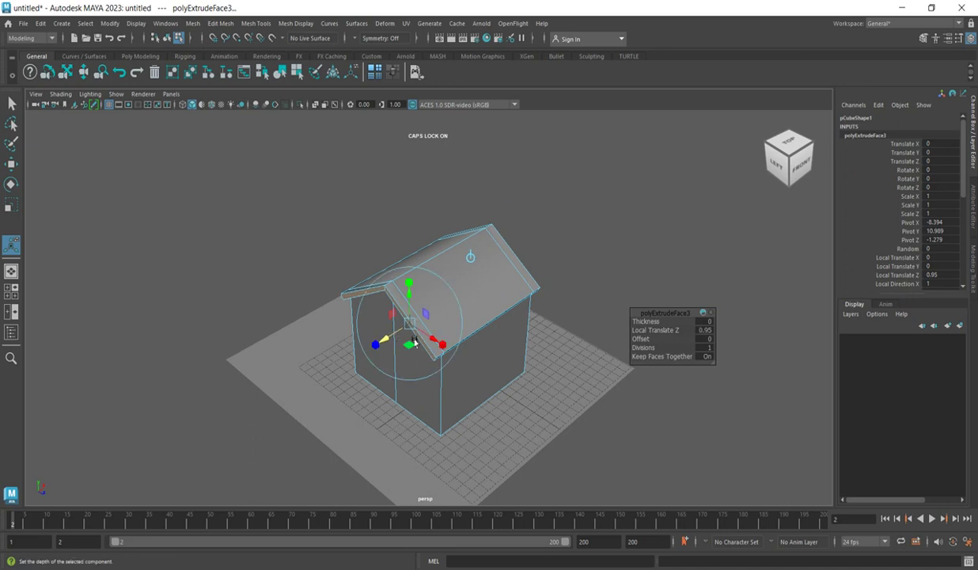
Extrude the front eave's long edge face and its end faces outward with a Local Translate Z of about 0.607
left_click(775, 163)
scroll(520, 286, "up", 2)
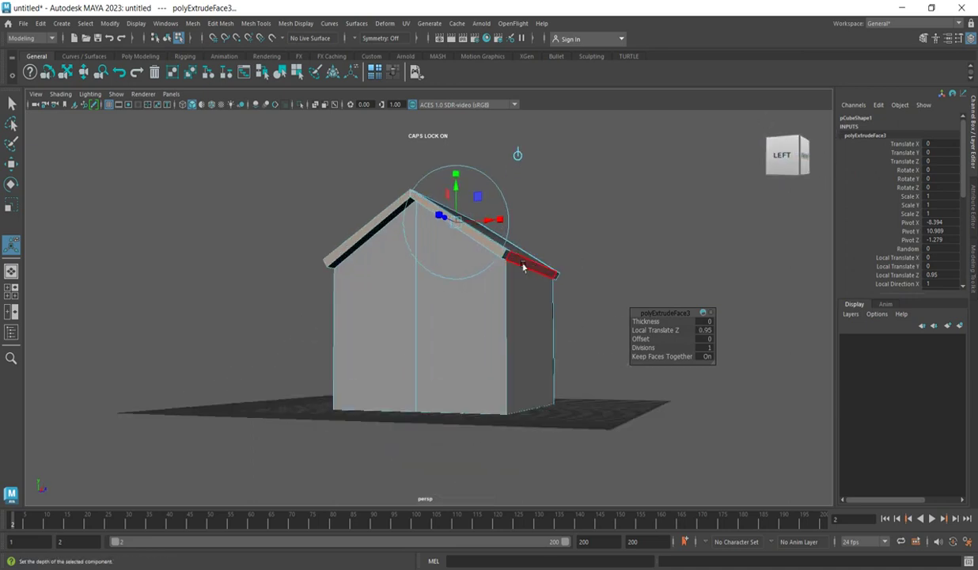
scroll(554, 237, "up", 3)
left_click(568, 218)
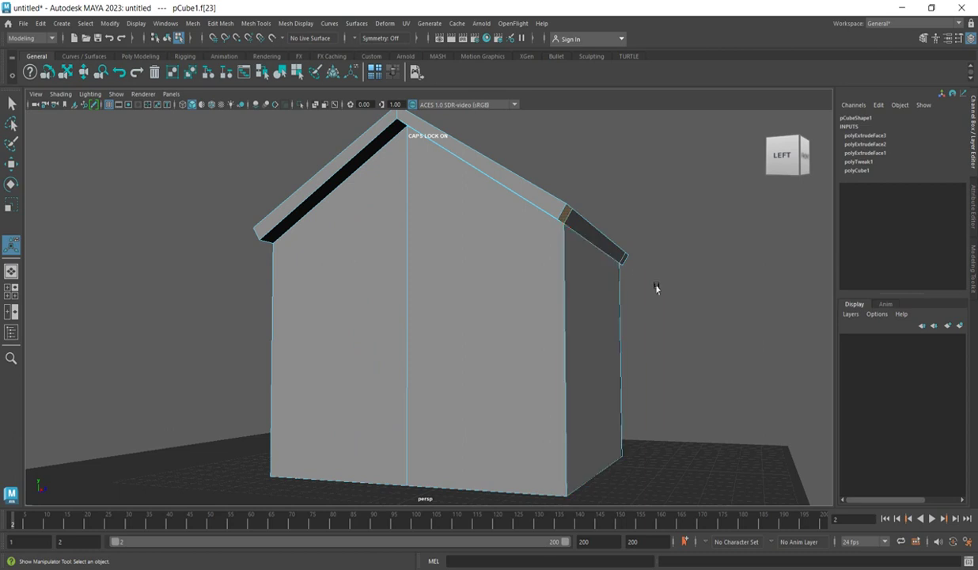
scroll(613, 267, "up", 2)
left_click(631, 227)
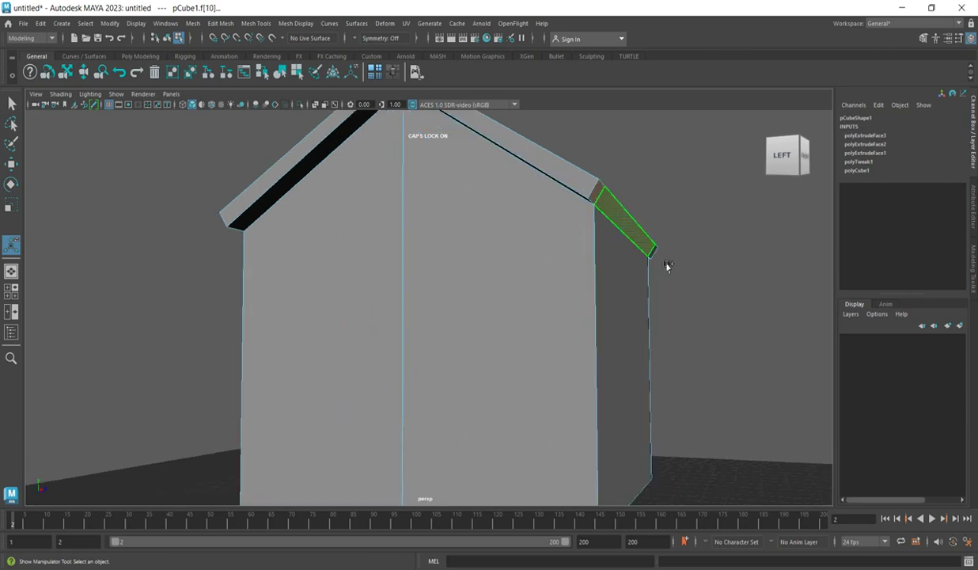
scroll(389, 333, "down", 3)
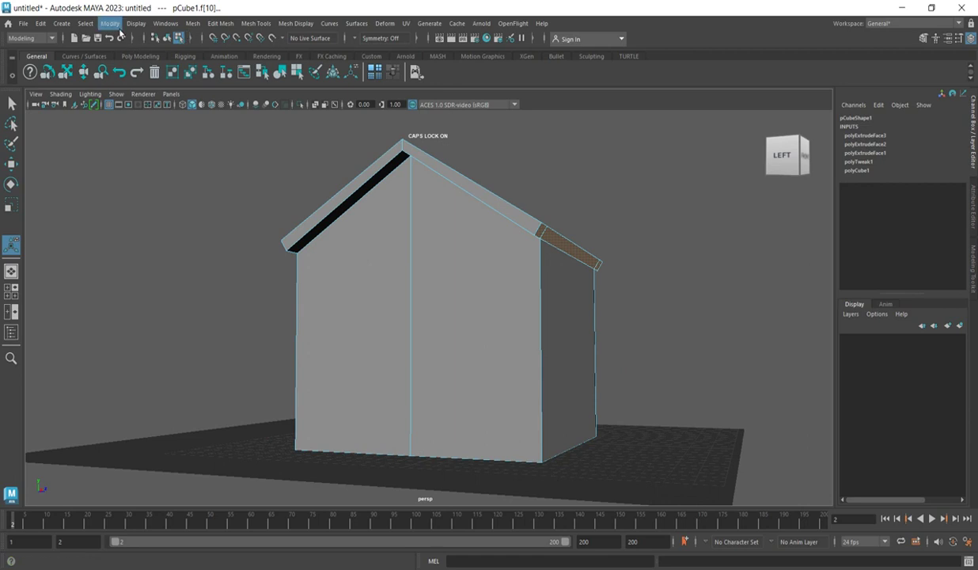
left_click(217, 24)
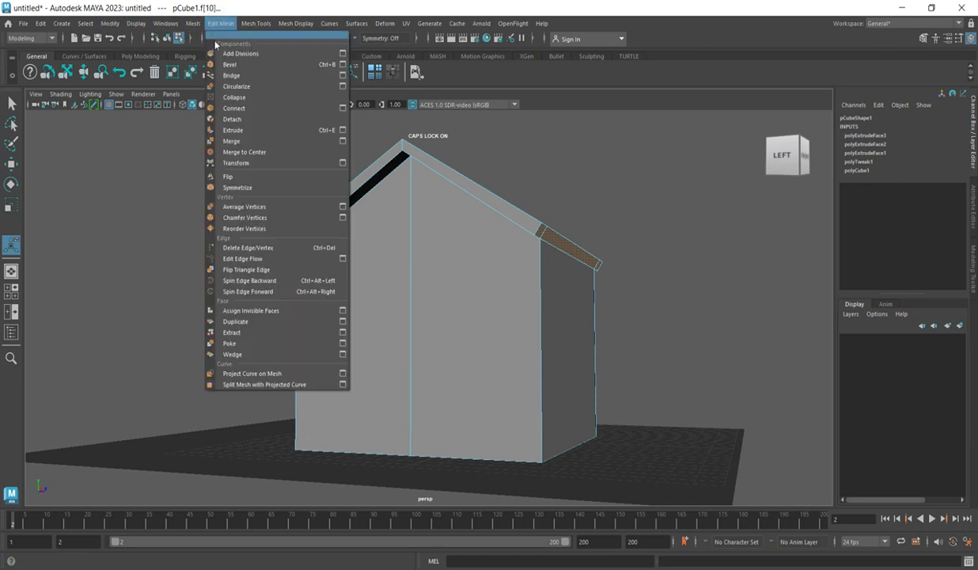
left_click(233, 128)
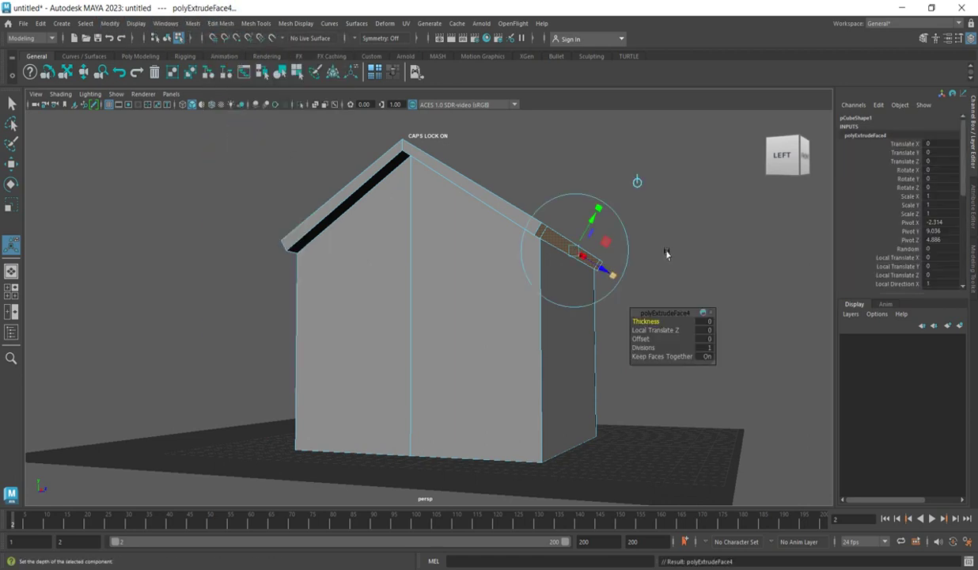
left_click_drag(800, 140, 812, 160)
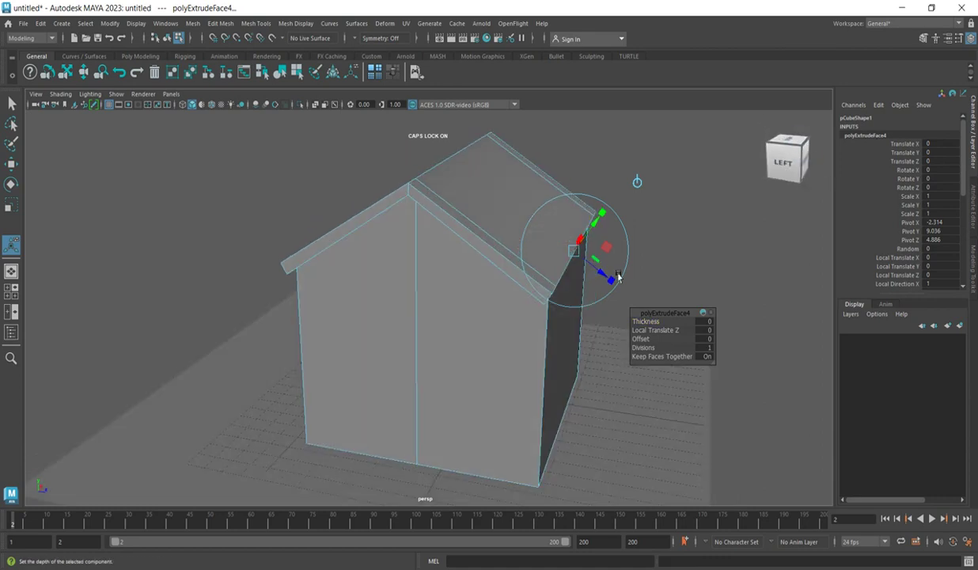
left_click_drag(609, 277, 619, 285)
Extrude the back eave's long edge face and its end faces outward with a Local Translate Z of about 0.599
left_click_drag(772, 148, 853, 132)
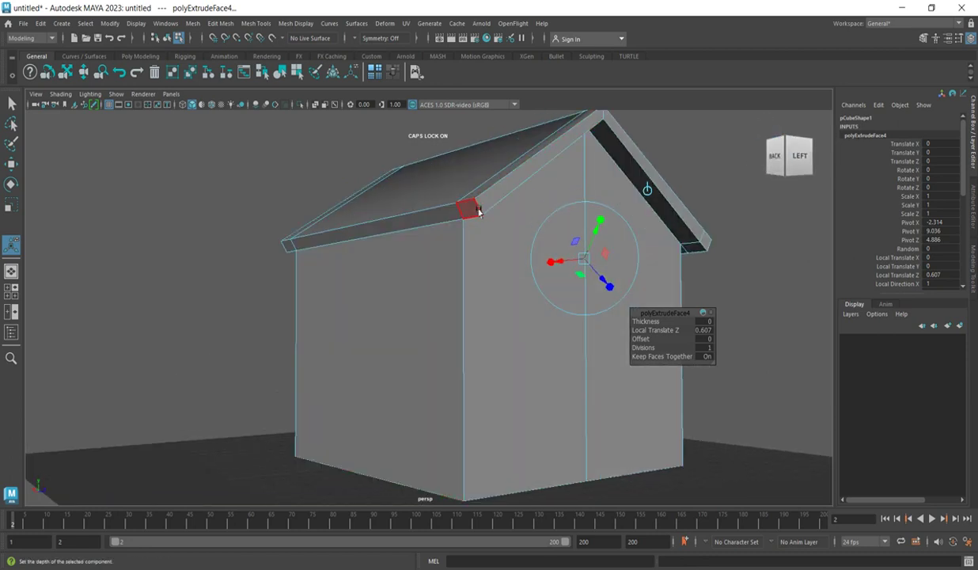
left_click(445, 224)
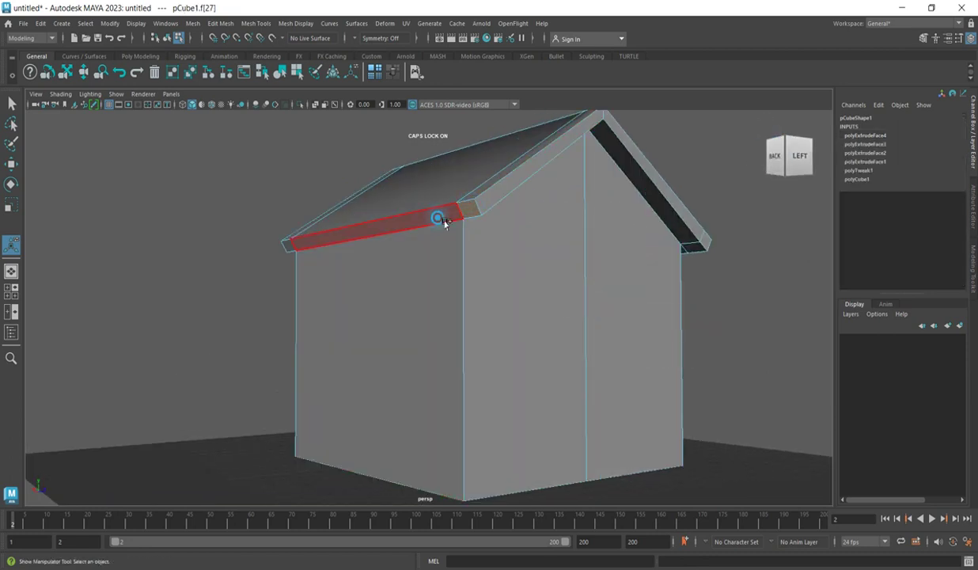
left_click(445, 224)
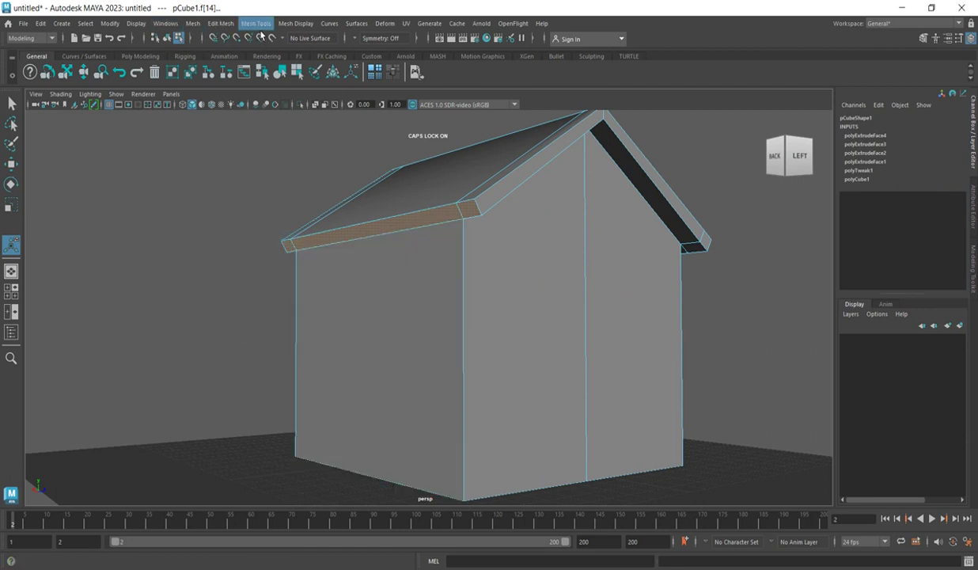
left_click(220, 23)
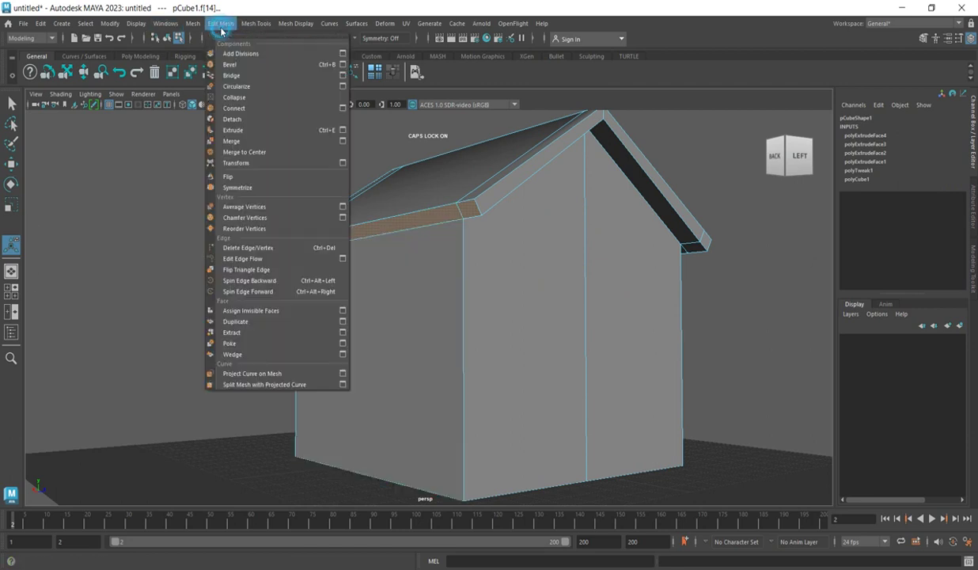
left_click(247, 130)
left_click_drag(336, 248, 334, 261)
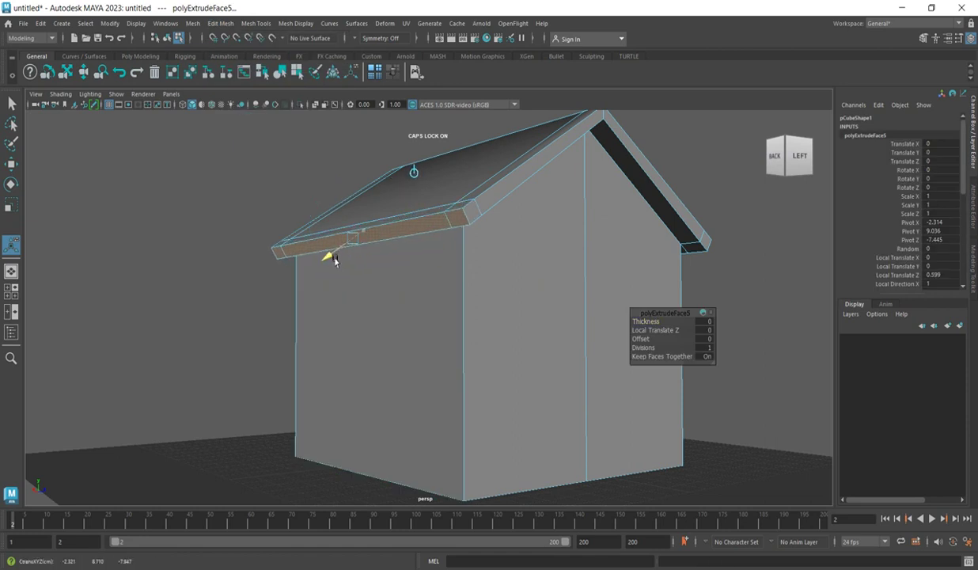
key("q")
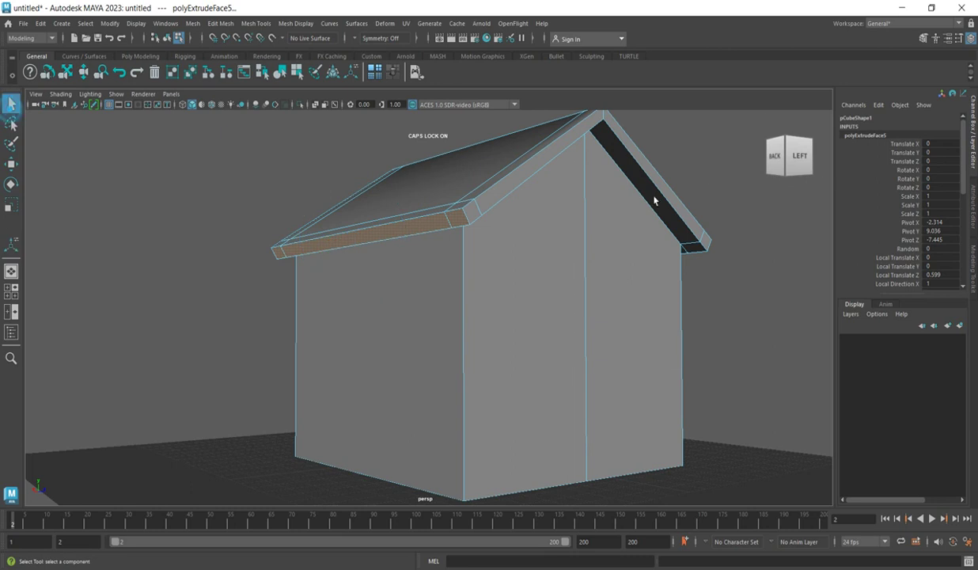
Clear the selection and examine the roof overhangs and the left gable wall from near and far
left_click_drag(789, 143, 772, 175)
scroll(567, 351, "down", 3)
scroll(561, 386, "up", 3)
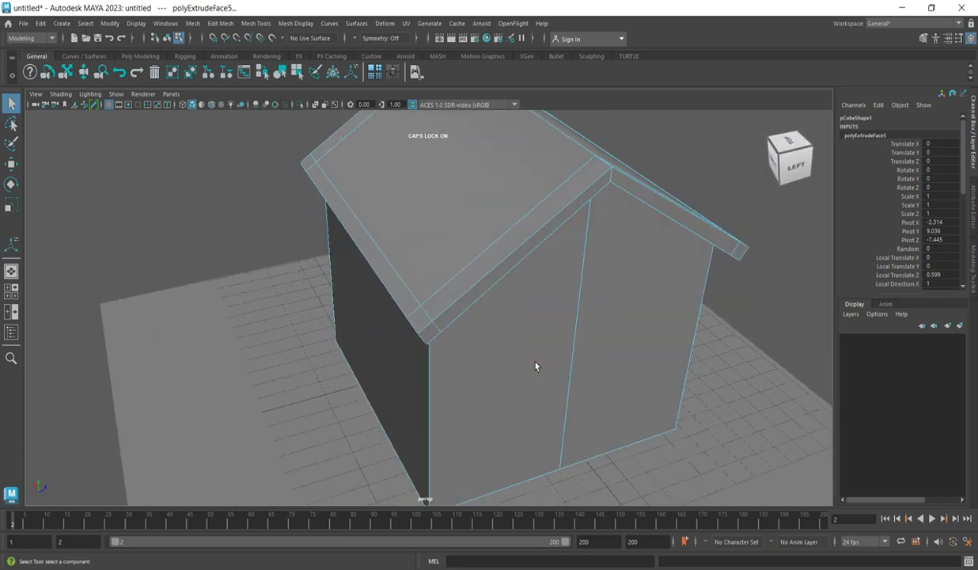
scroll(562, 348, "down", 3)
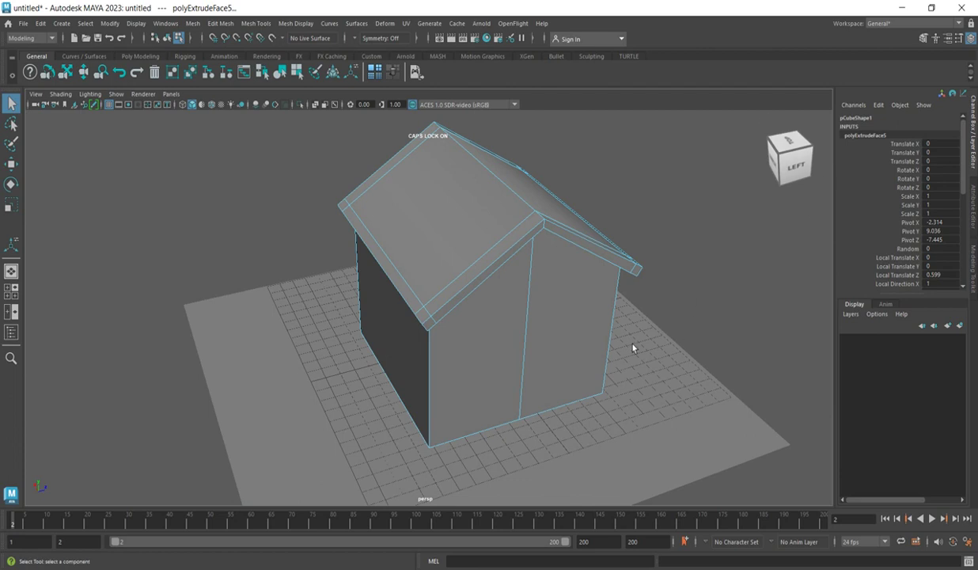
left_click(158, 184)
scroll(563, 324, "up", 3)
scroll(353, 388, "down", 3)
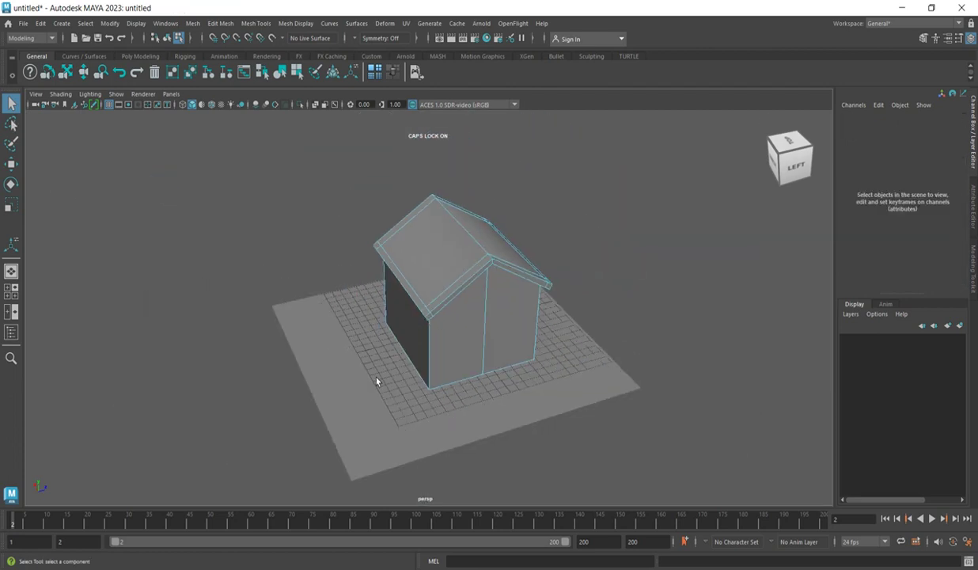
scroll(518, 352, "up", 3)
scroll(512, 366, "down", 3)
scroll(506, 371, "up", 2)
scroll(515, 385, "up", 3)
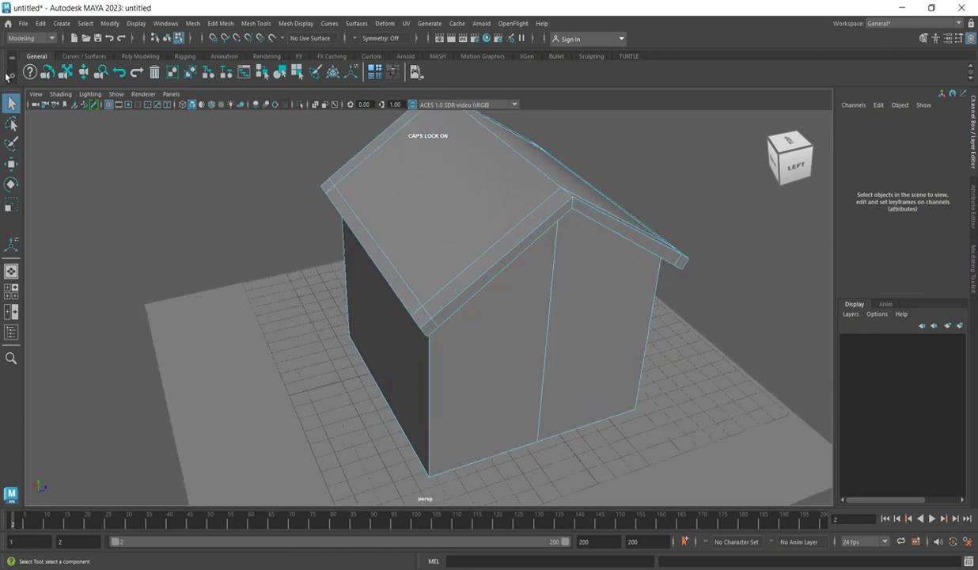
Insert a horizontal edge loop around the walls near mid-height and a vertical loop on each side of the gable wall's centre line
left_click(259, 23)
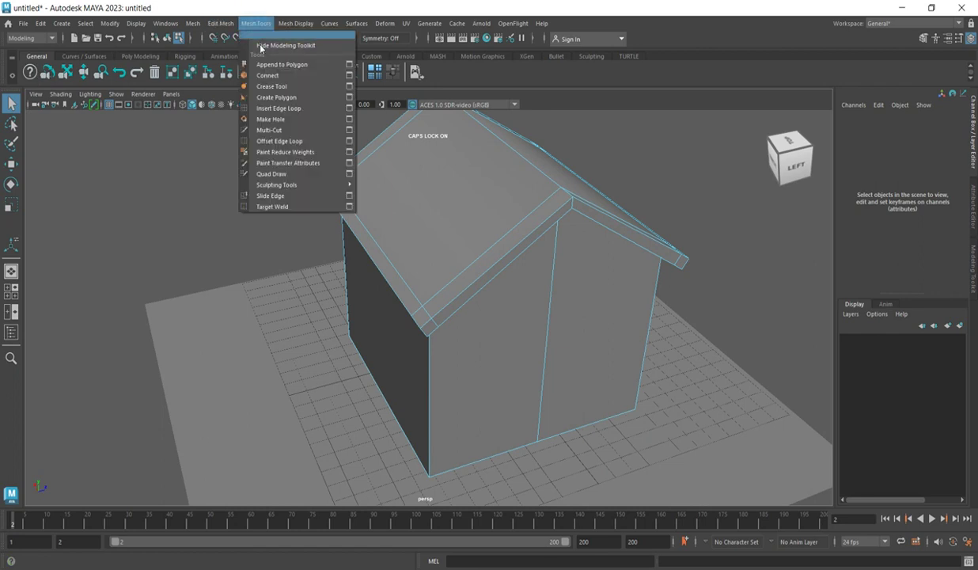
left_click(280, 108)
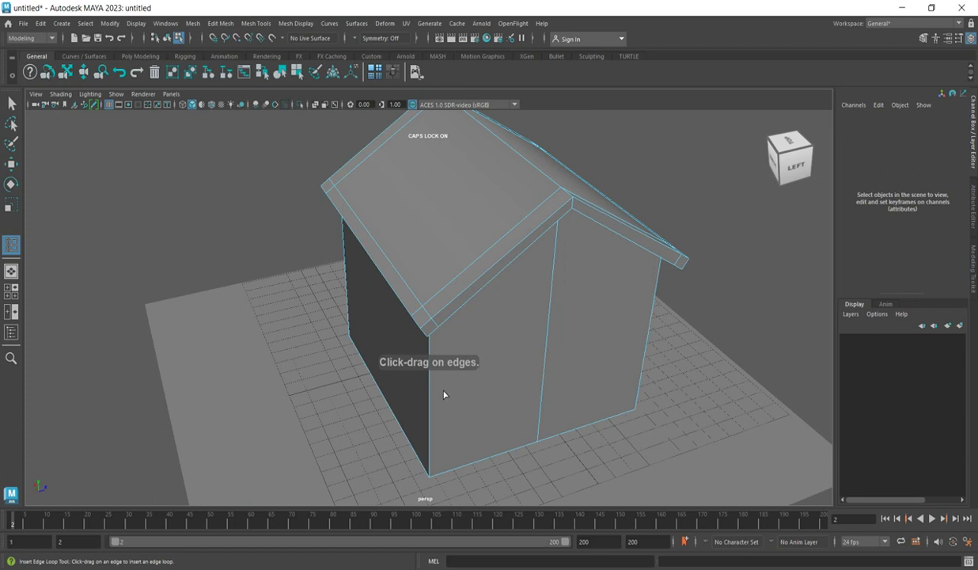
left_click_drag(432, 394, 433, 410)
left_click_drag(506, 464, 510, 462)
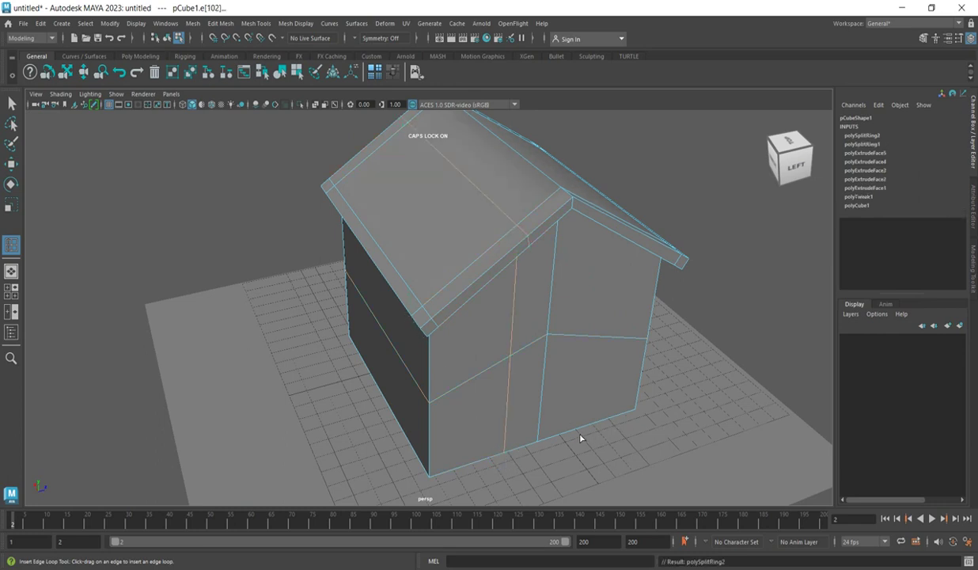
left_click_drag(572, 440, 572, 439)
right_click_drag(549, 336, 483, 247)
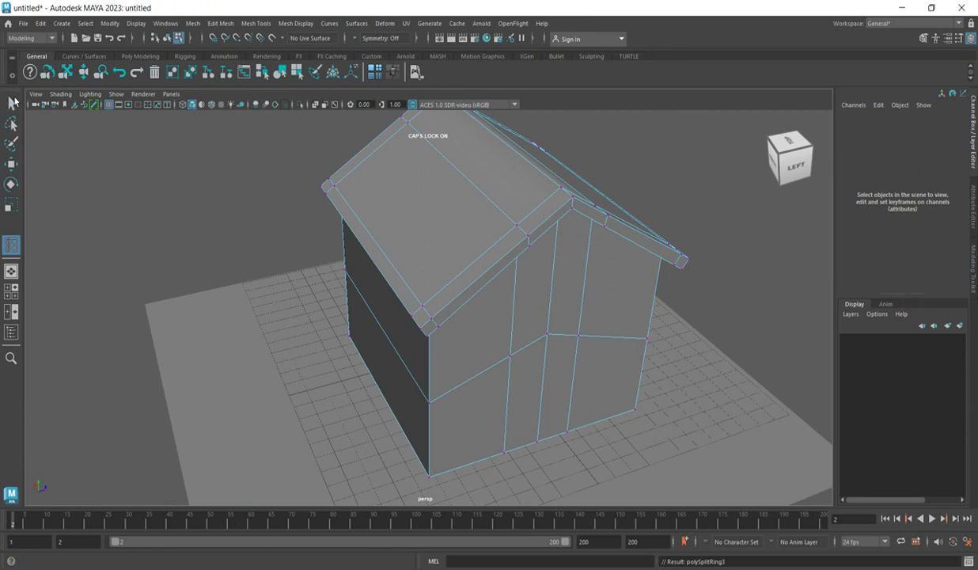
left_click(545, 334)
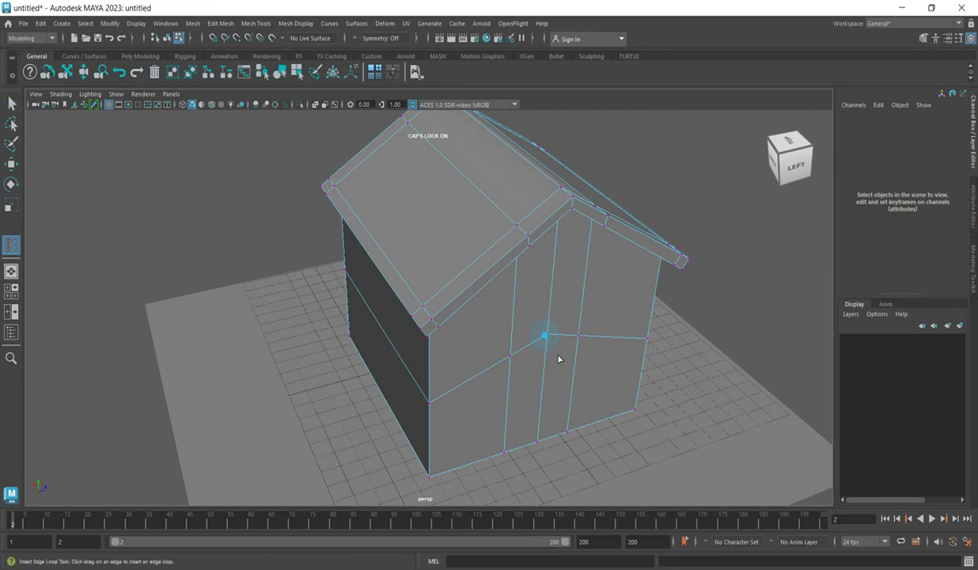
left_click(575, 336)
scroll(575, 346, "up", 3)
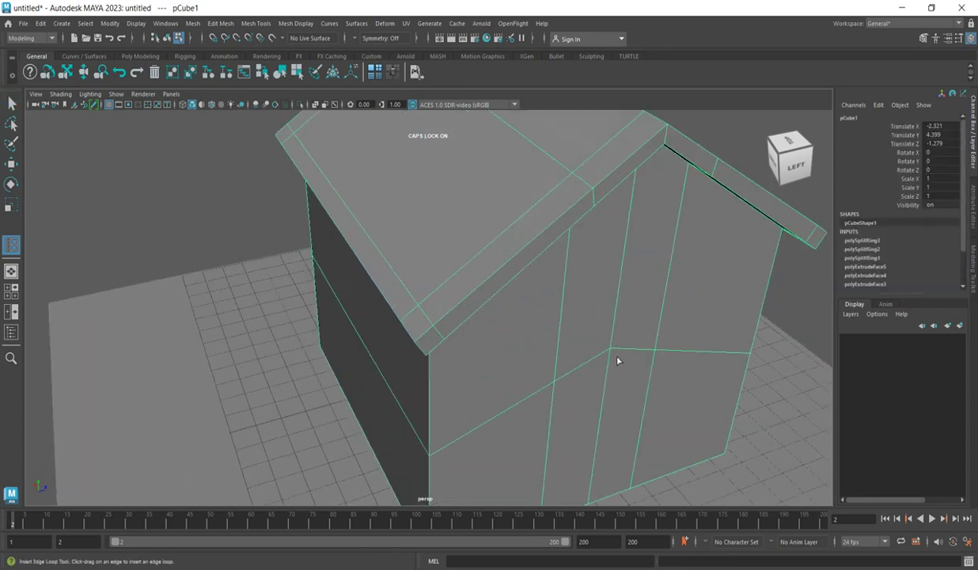
right_click_drag(615, 356, 556, 258)
left_click(613, 352)
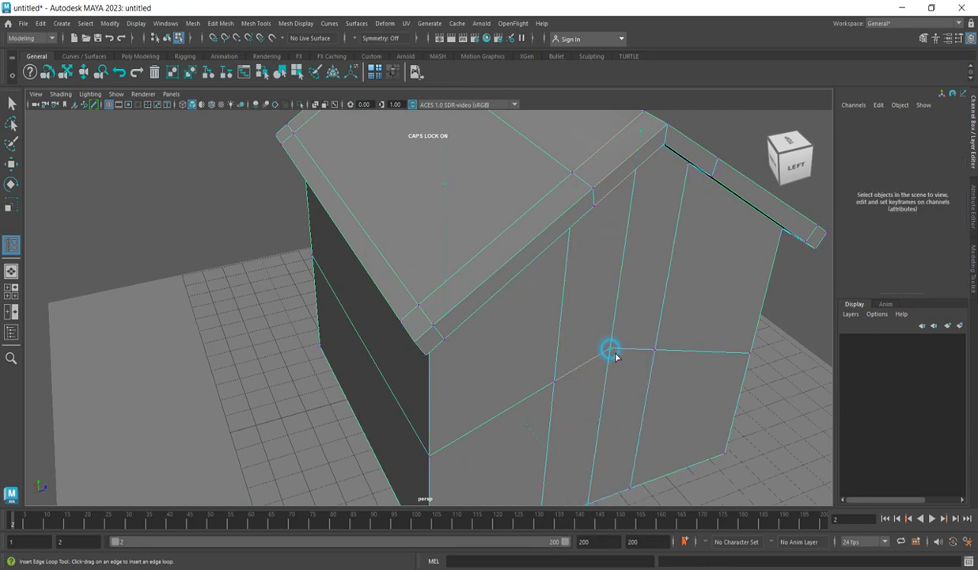
left_click(596, 340)
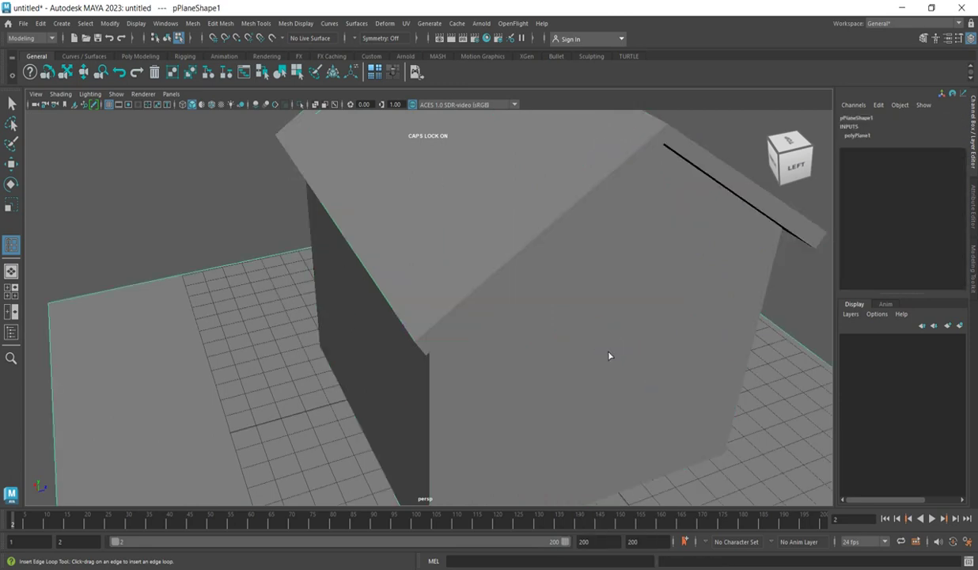
left_click(602, 345)
scroll(655, 383, "up", 5)
scroll(569, 344, "down", 5)
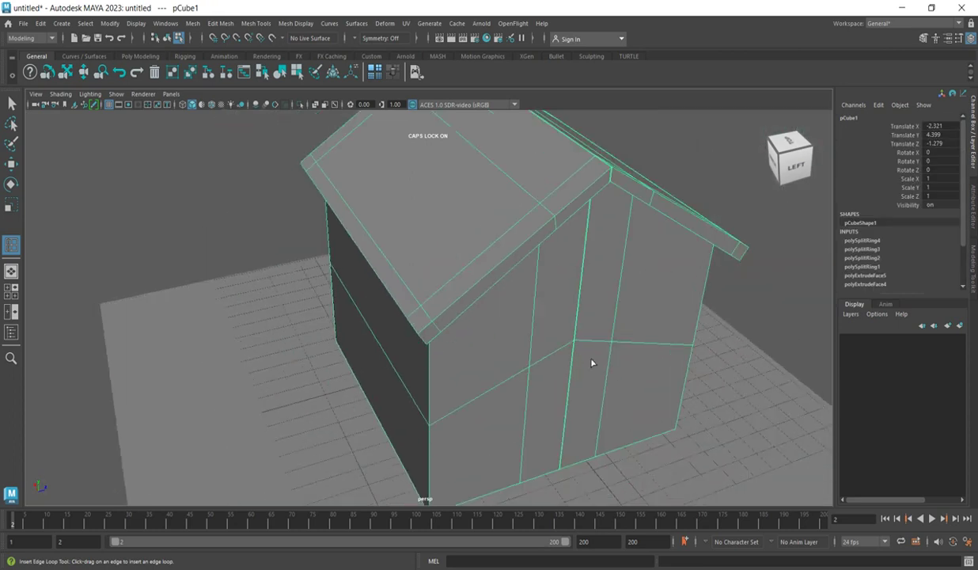
key("ctrl+z")
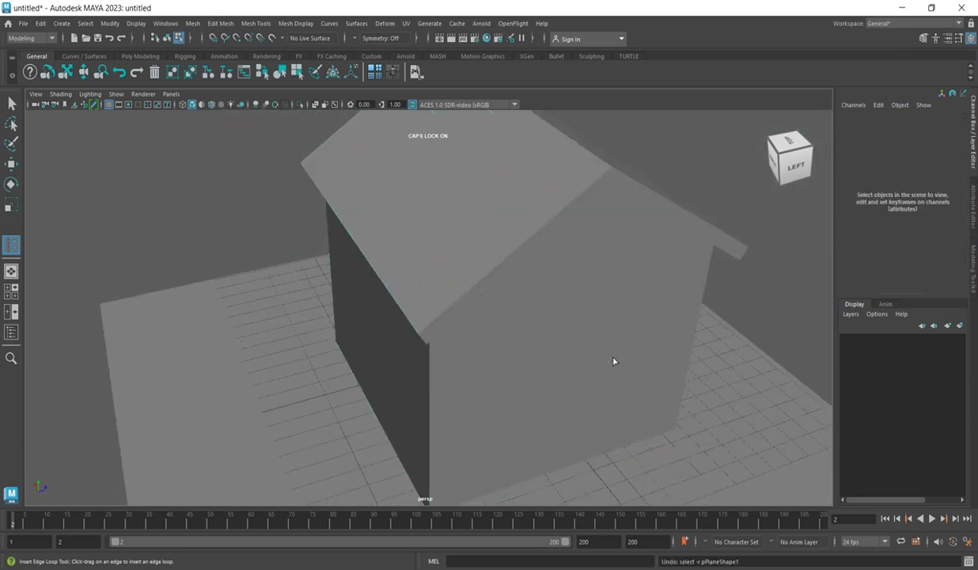
left_click(585, 362)
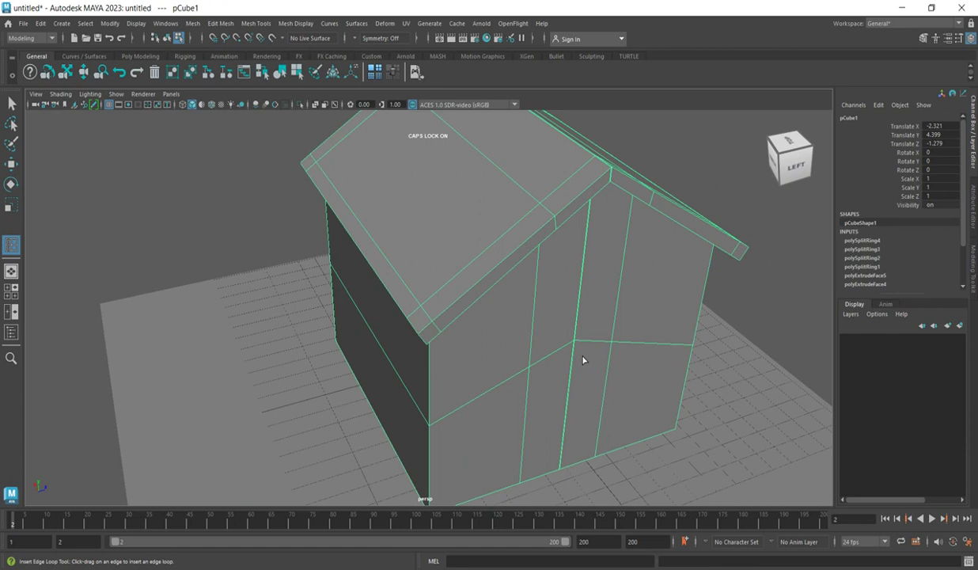
key("ctrl+z")
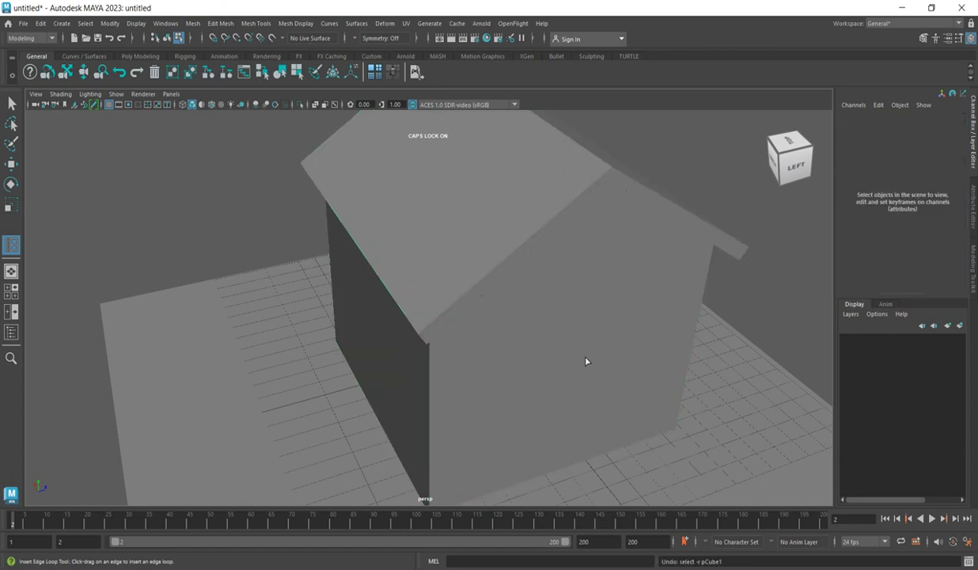
key("ctrl+z")
key("ctrl+z")
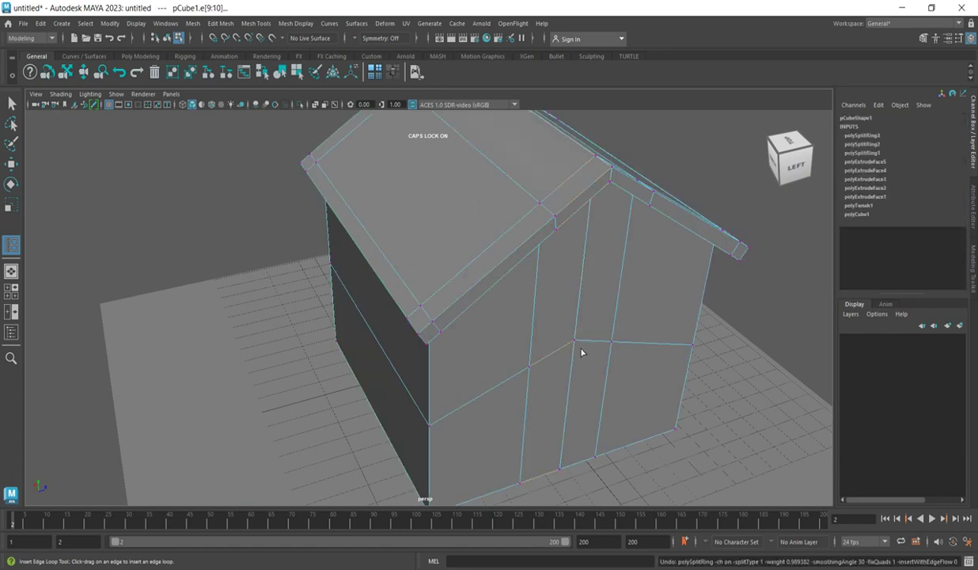
In the side view, select the right gable wall's central mid-height vertex and lower it nearly level with its neighbours, to Y about 5.63
scroll(585, 354, "up", 2)
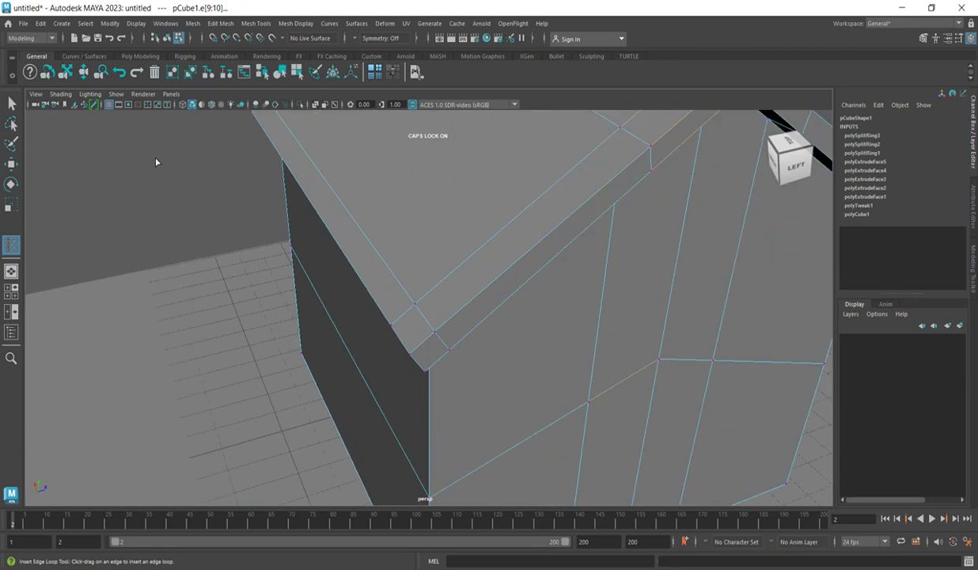
left_click(12, 104)
scroll(581, 344, "down", 4)
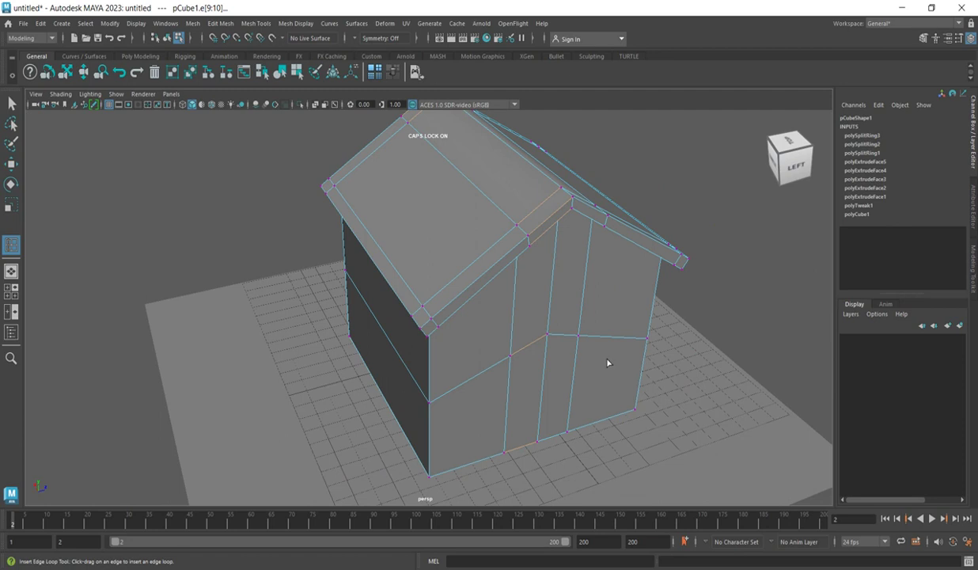
key("space")
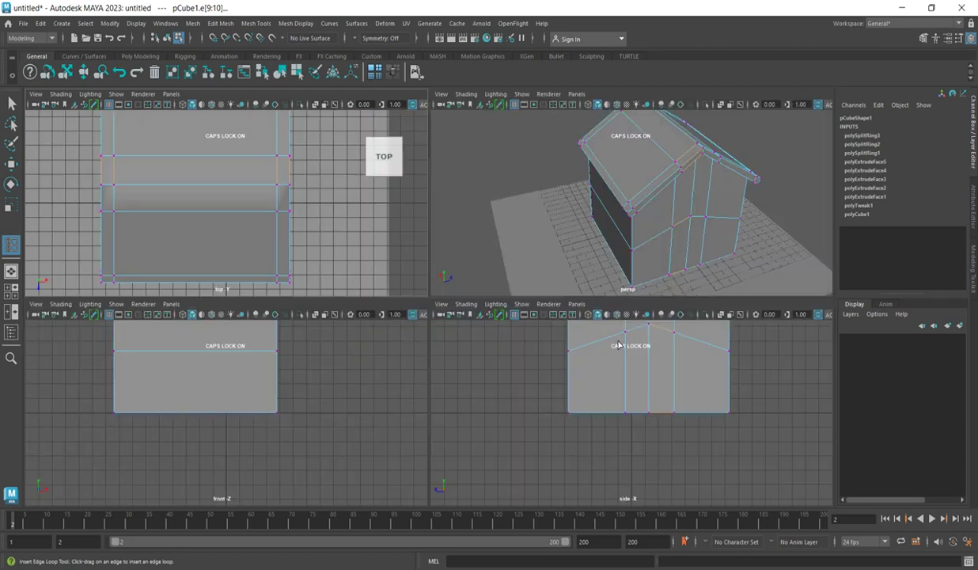
key("space")
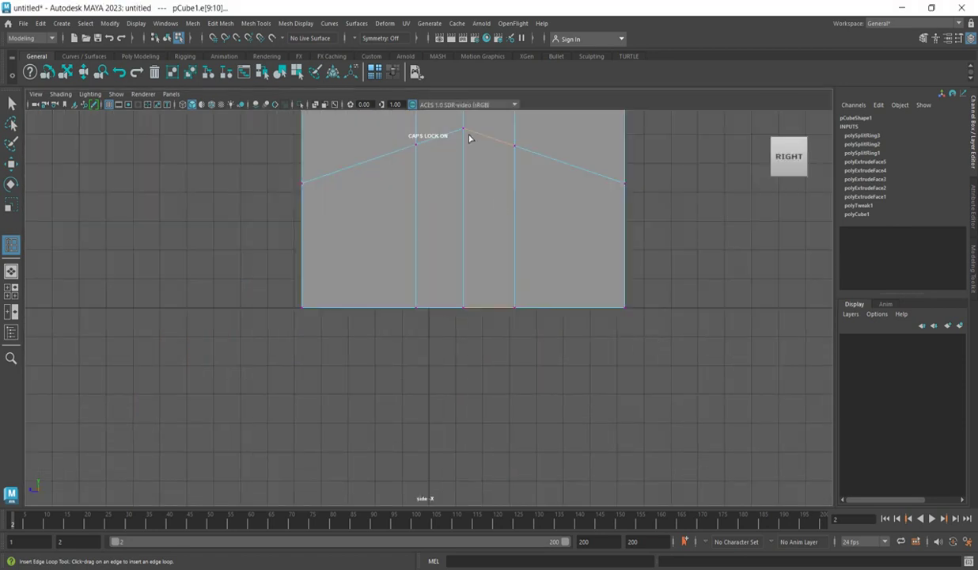
key("q")
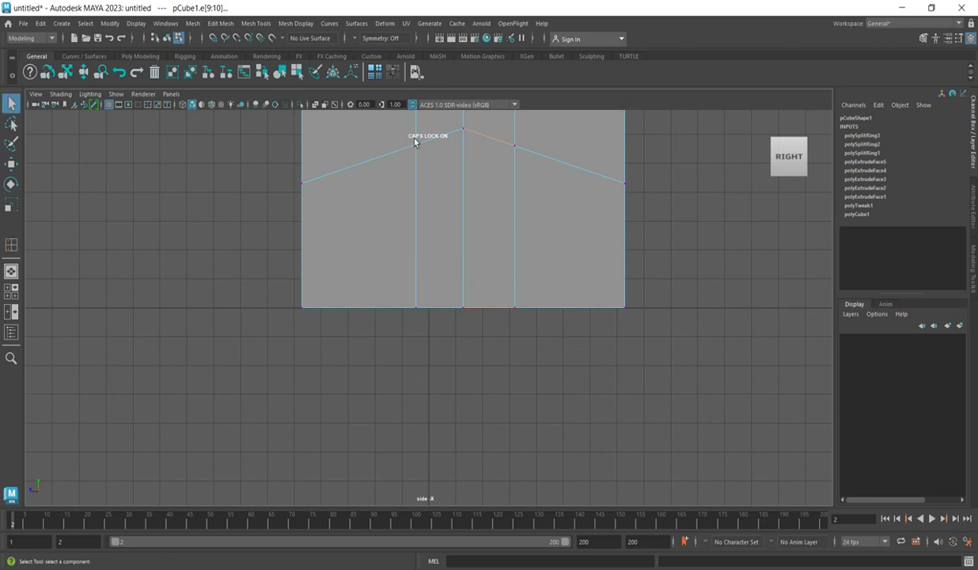
left_click(464, 133)
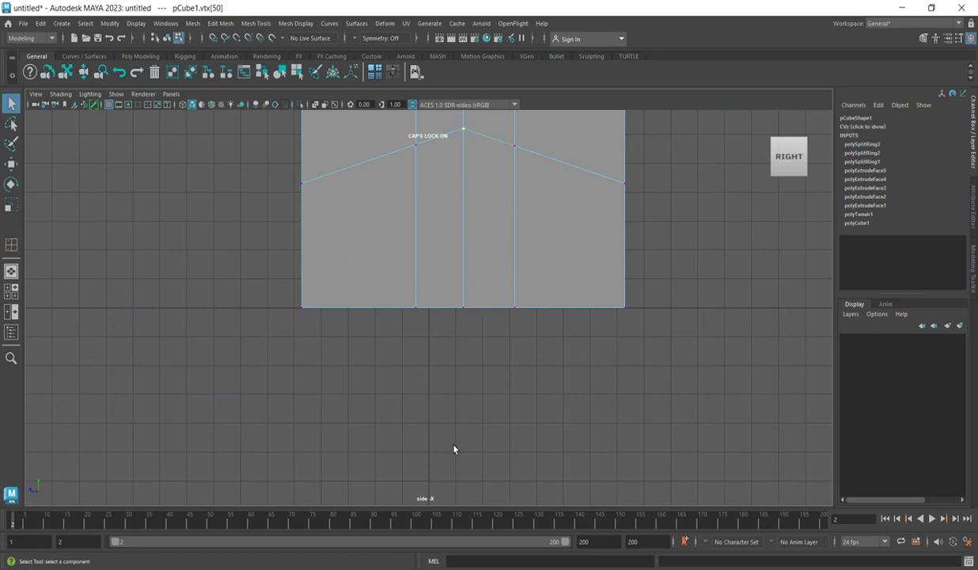
key("f")
scroll(451, 359, "down", 4)
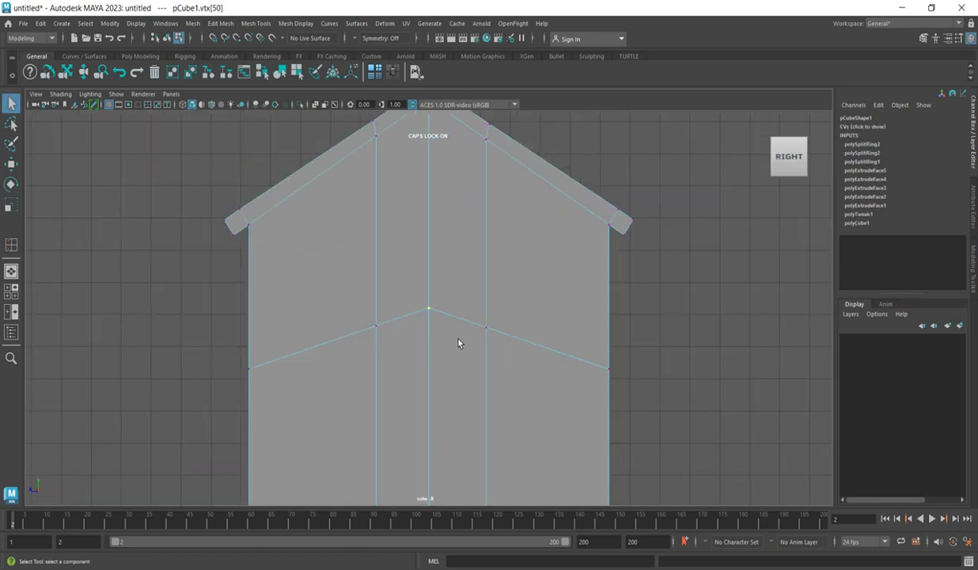
left_click(11, 162)
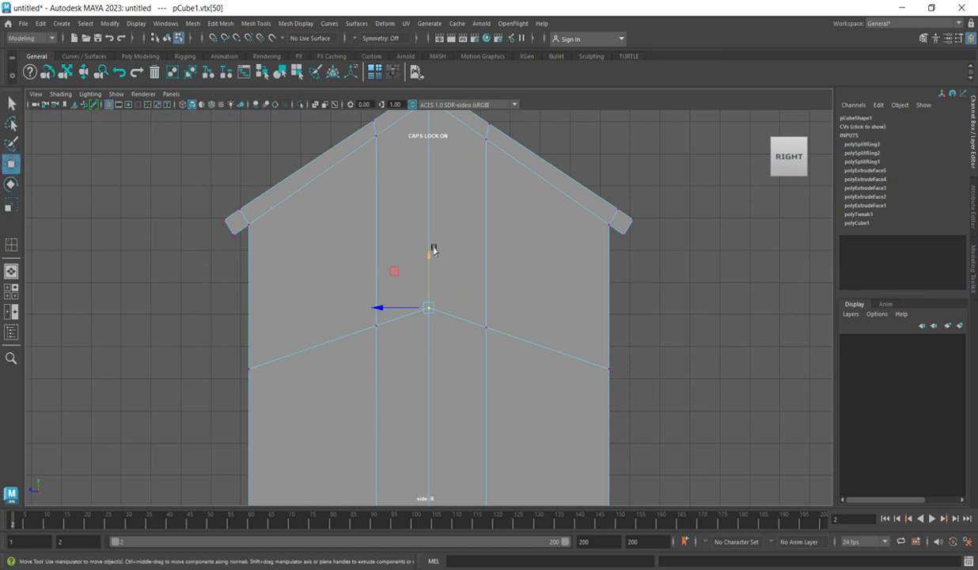
left_click_drag(437, 255, 437, 274)
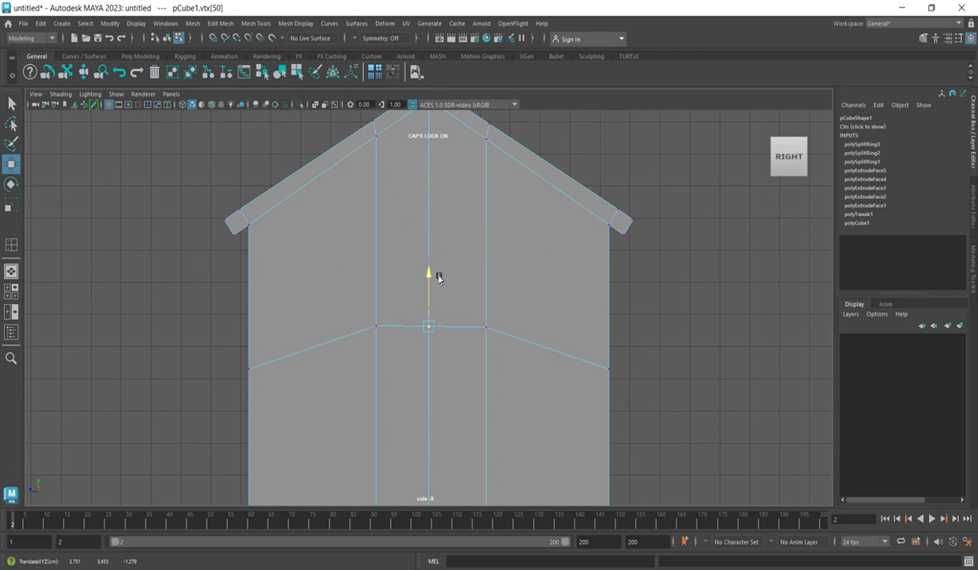
Fine-tune the central vertex's height at close range to line it up with the vertices on either side, then return to the Select tool
key("f")
scroll(448, 292, "down", 2)
left_click_drag(434, 262, 434, 265)
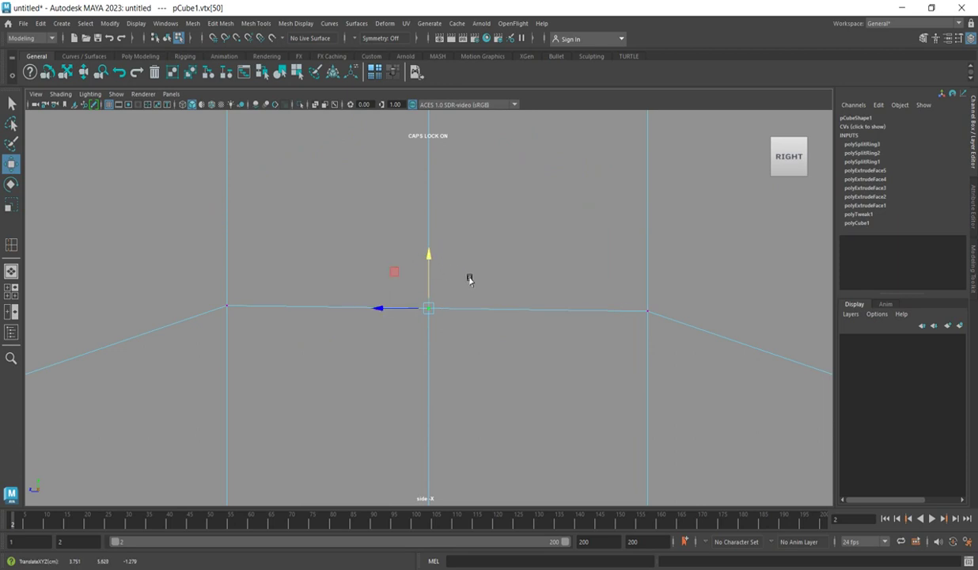
scroll(520, 339, "down", 4)
left_click(12, 103)
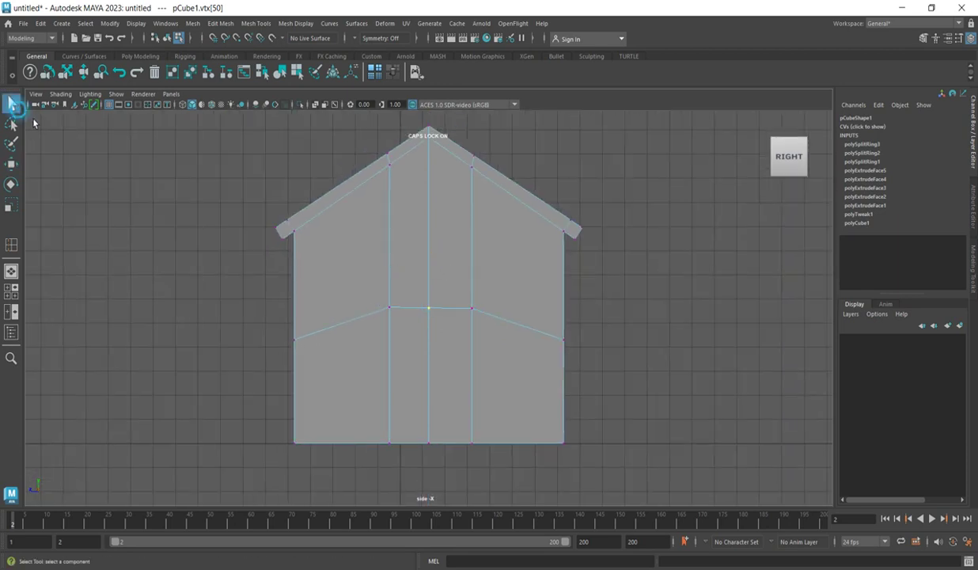
In the perspective view, lower the left gable wall's central mid-height vertex to Y about 5.63 and check its alignment in the side view
key("space")
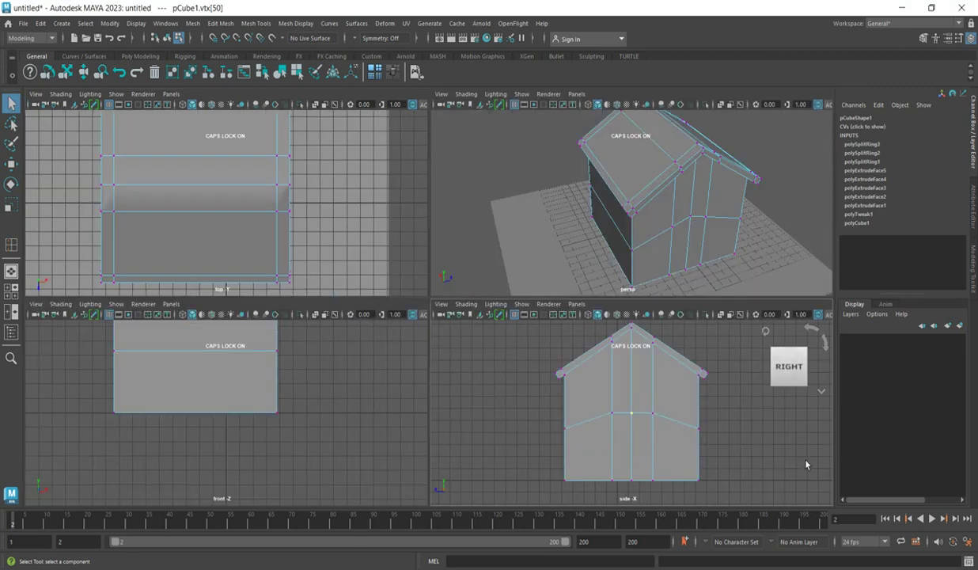
key("space")
scroll(537, 389, "up", 3)
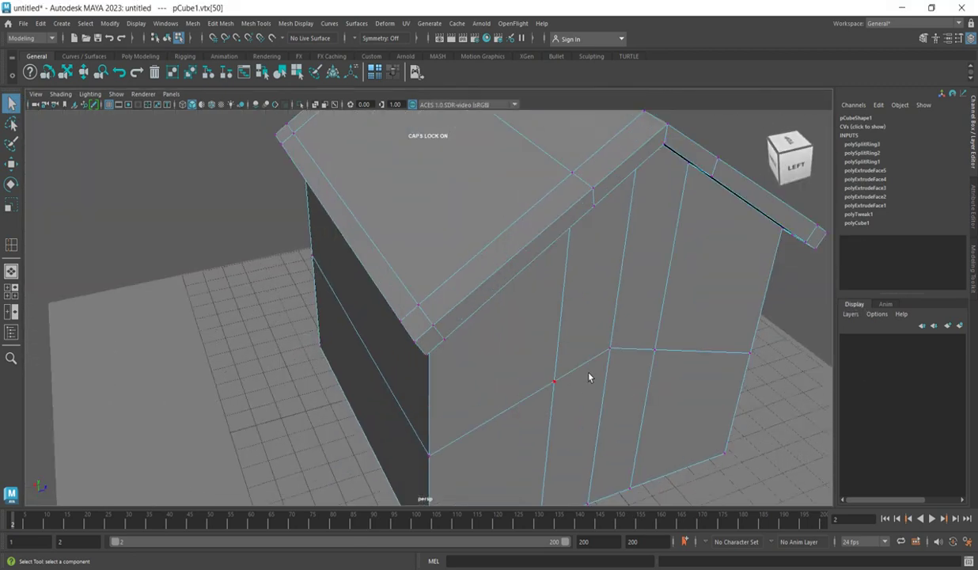
scroll(585, 380, "down", 6)
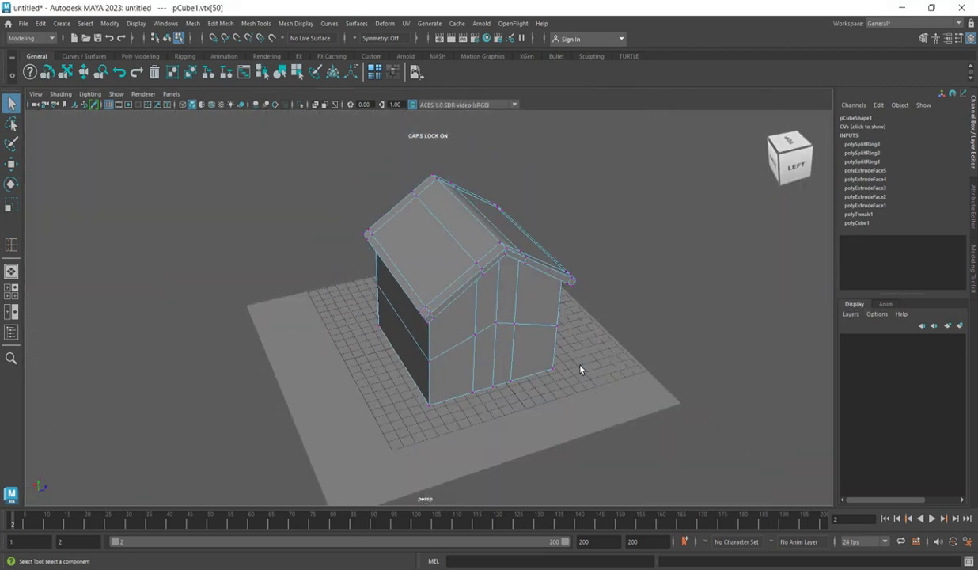
left_click(505, 332)
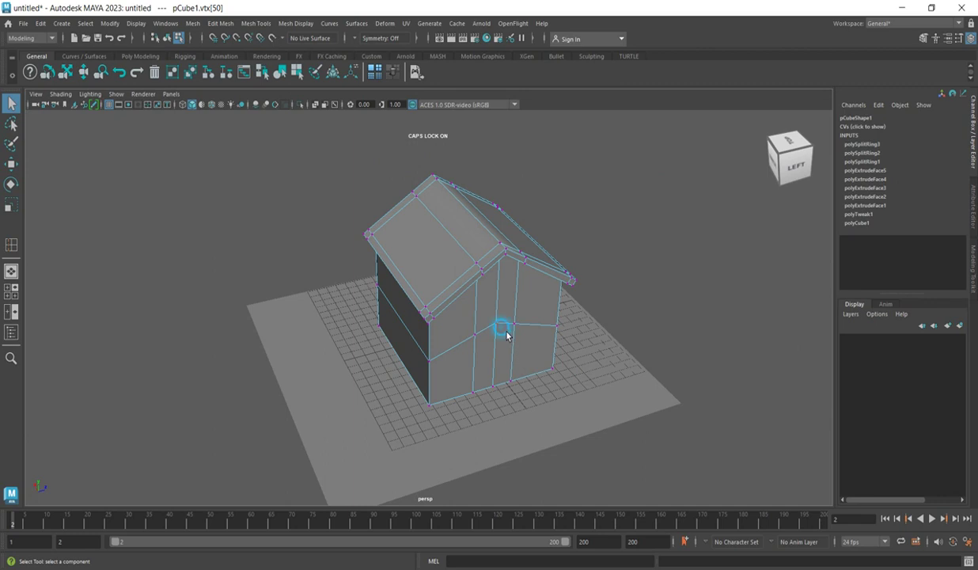
left_click(15, 166)
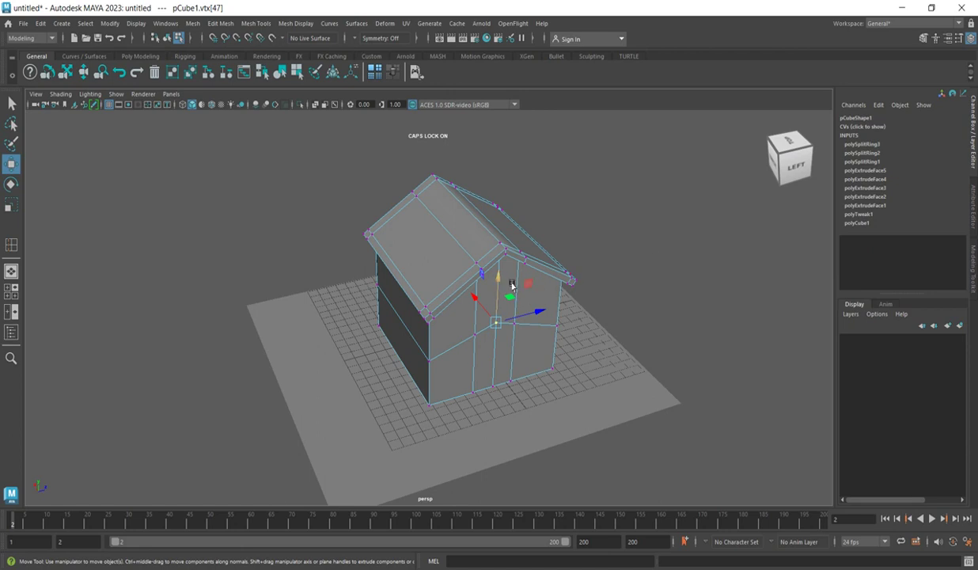
scroll(507, 285, "up", 5)
left_click_drag(584, 301, 586, 317)
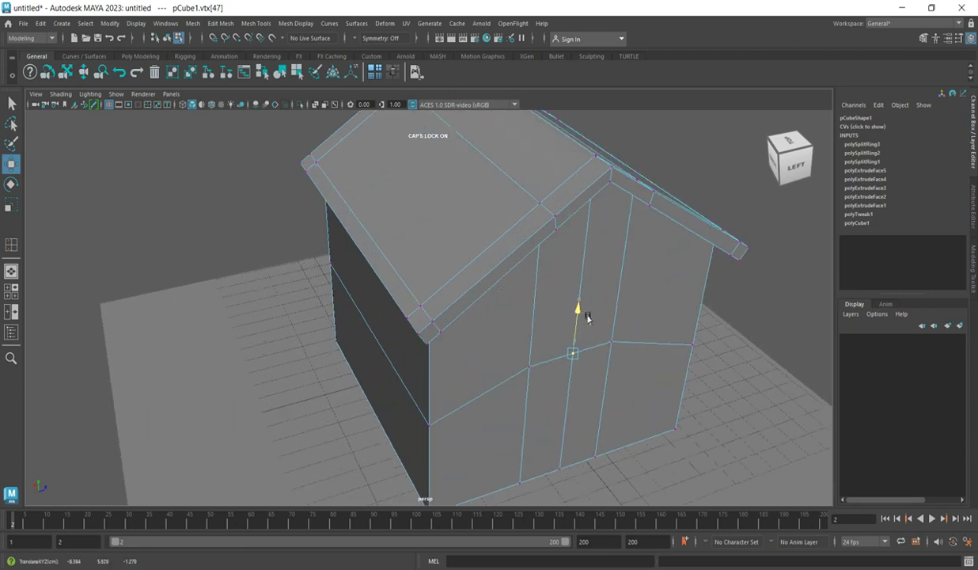
key("space")
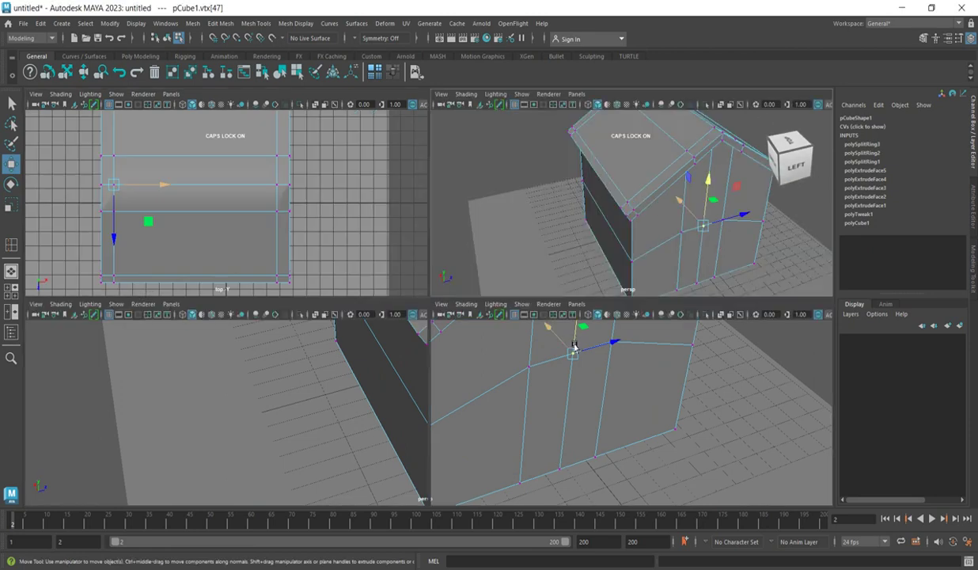
key("space")
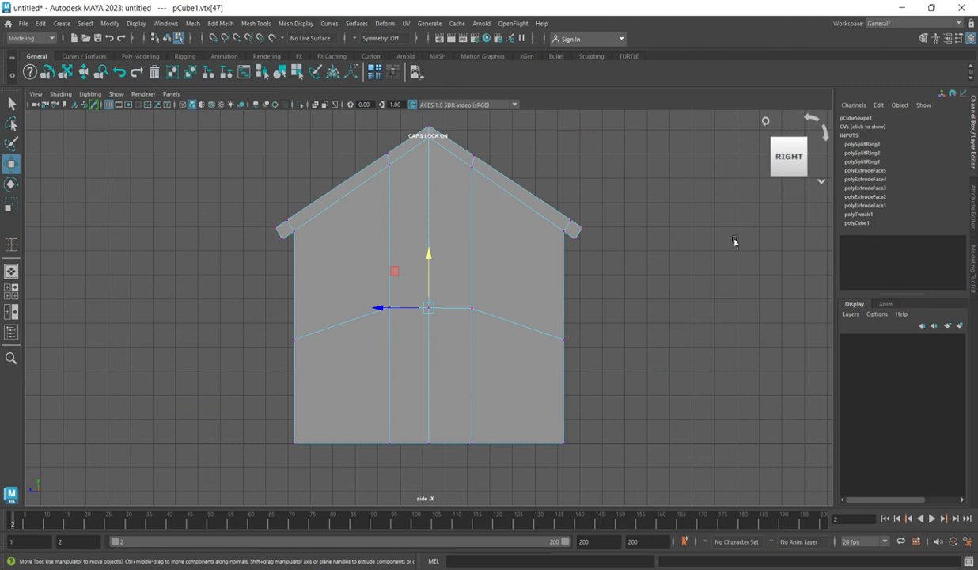
key("space")
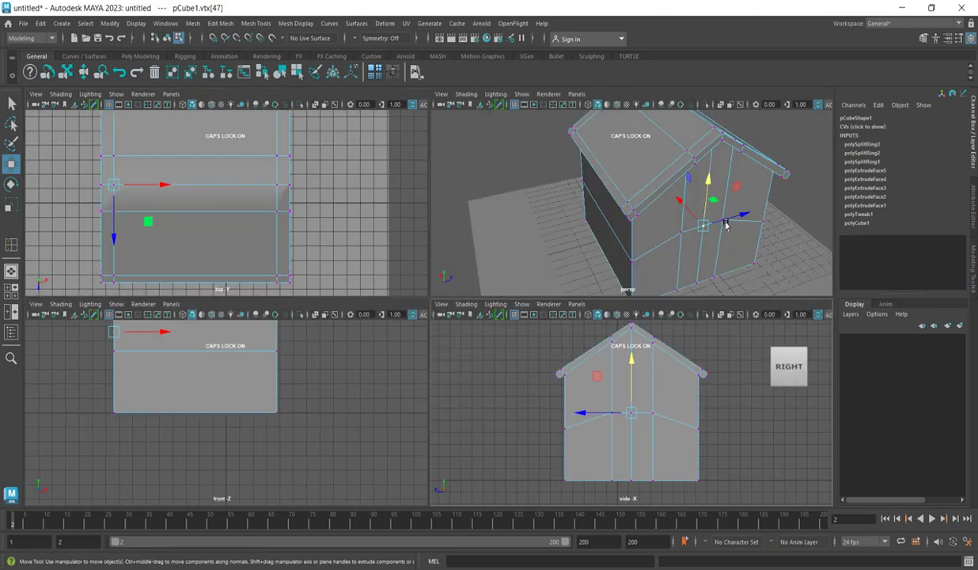
Switch the house to face selection and select the lower face beside the left gable wall's centre line, on the side nearer the dark long wall
right_click(693, 253)
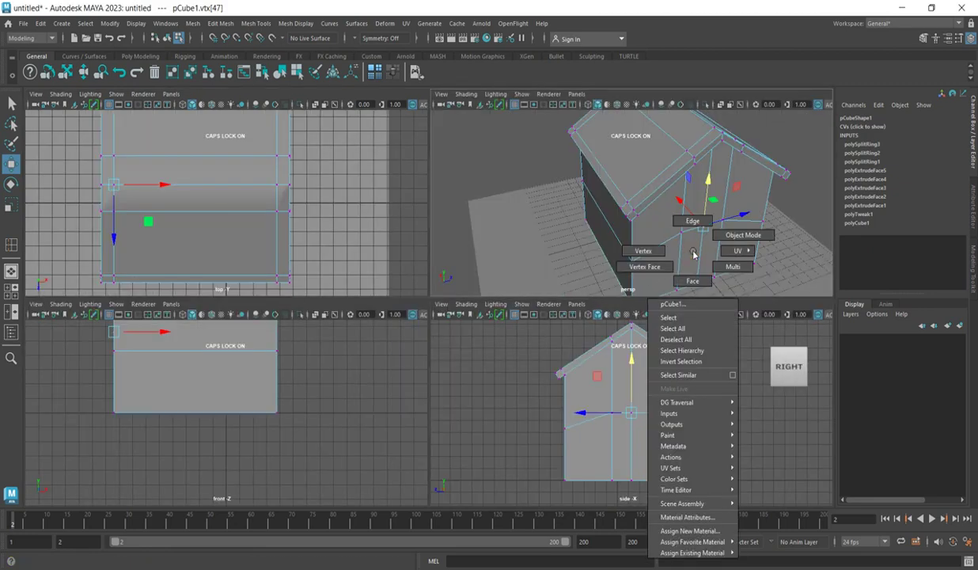
left_click(729, 235)
right_click(694, 255)
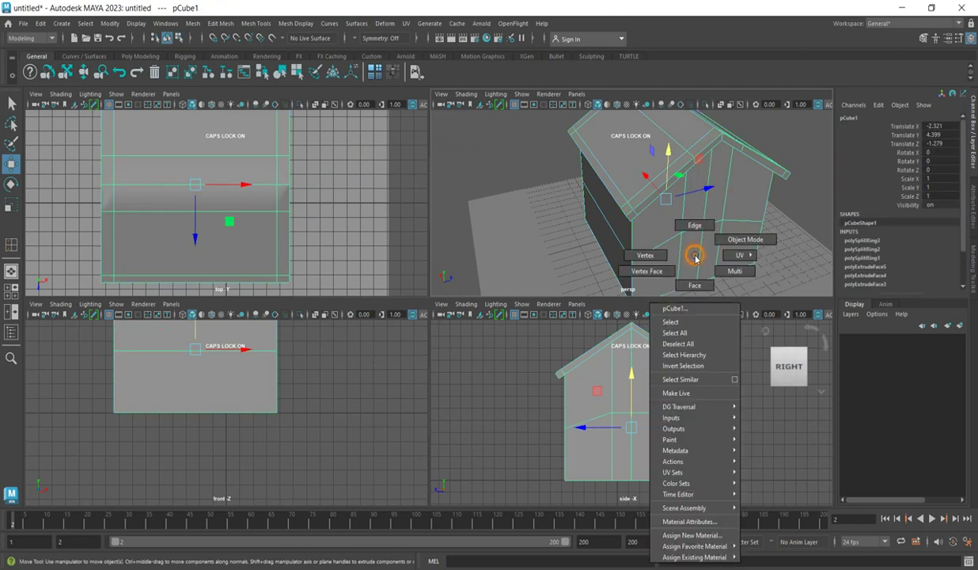
left_click(693, 285)
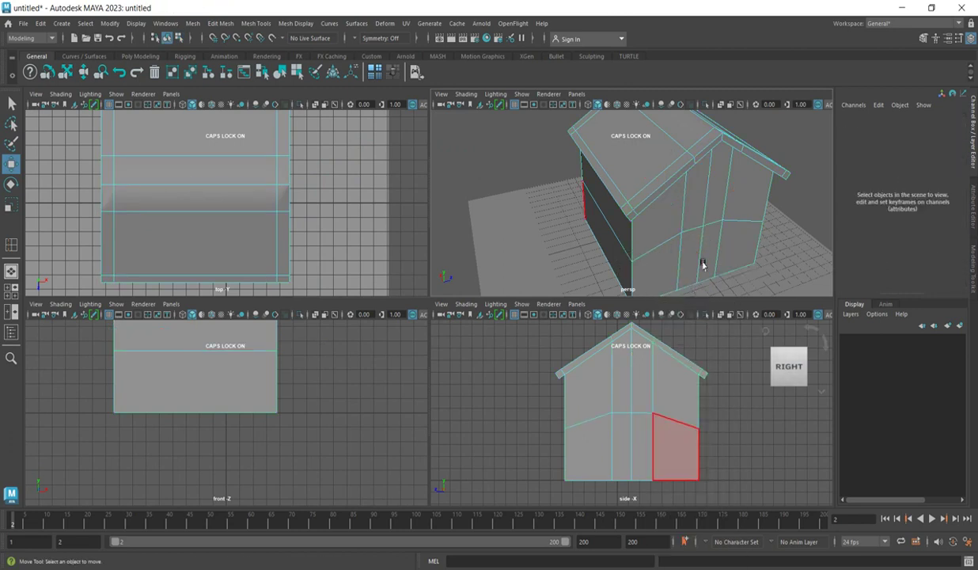
scroll(581, 210, "down", 10)
scroll(601, 215, "up", 6)
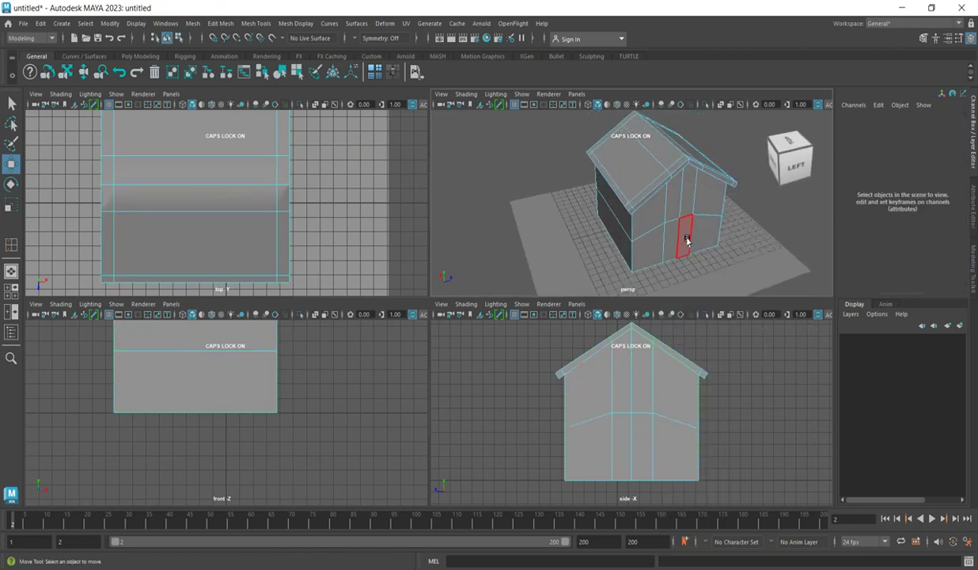
left_click(690, 235)
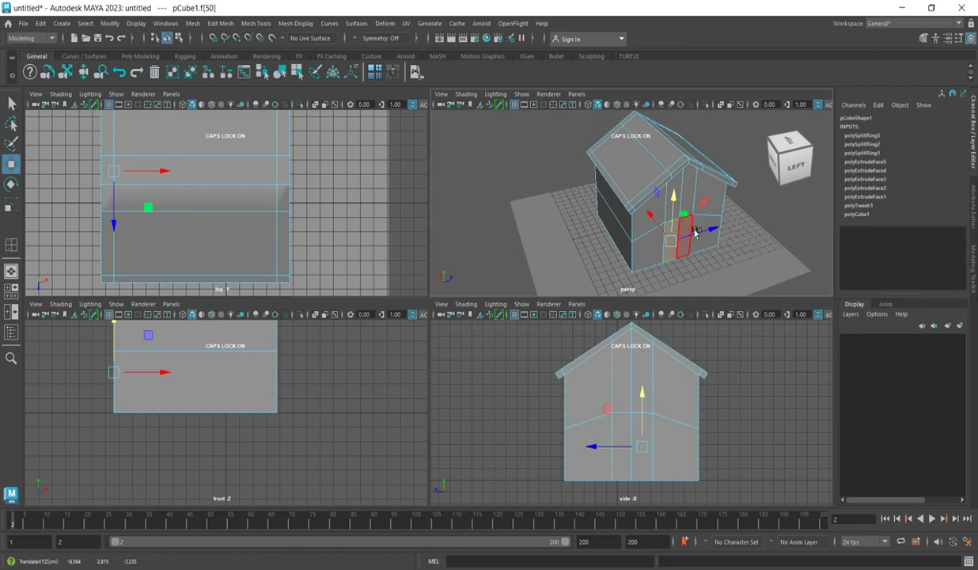
scroll(696, 237, "up", 5)
scroll(673, 253, "down", 8)
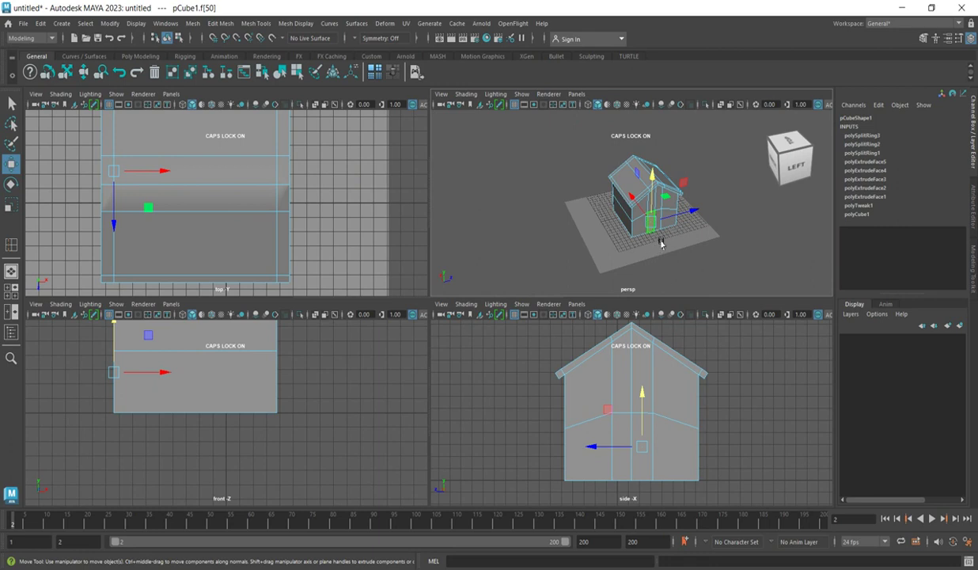
scroll(657, 247, "up", 2)
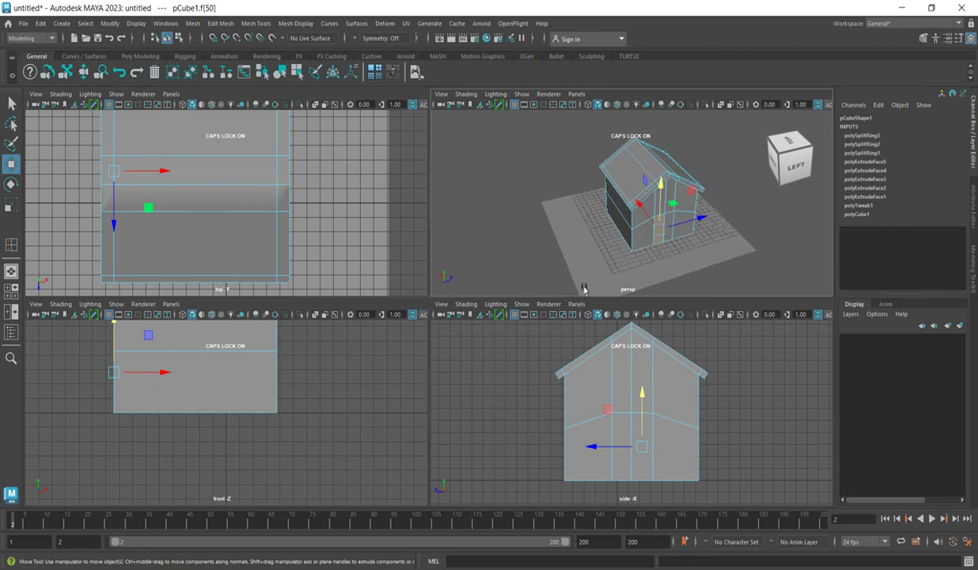
Extrude the selected door face inward to a local Z translation of about -0.342
left_click(220, 23)
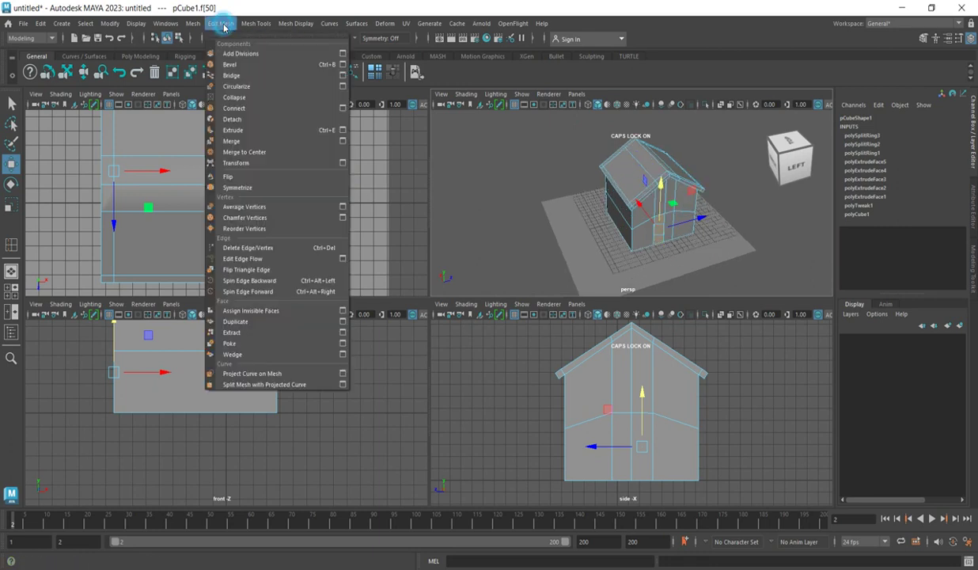
left_click(230, 130)
scroll(688, 261, "up", 3)
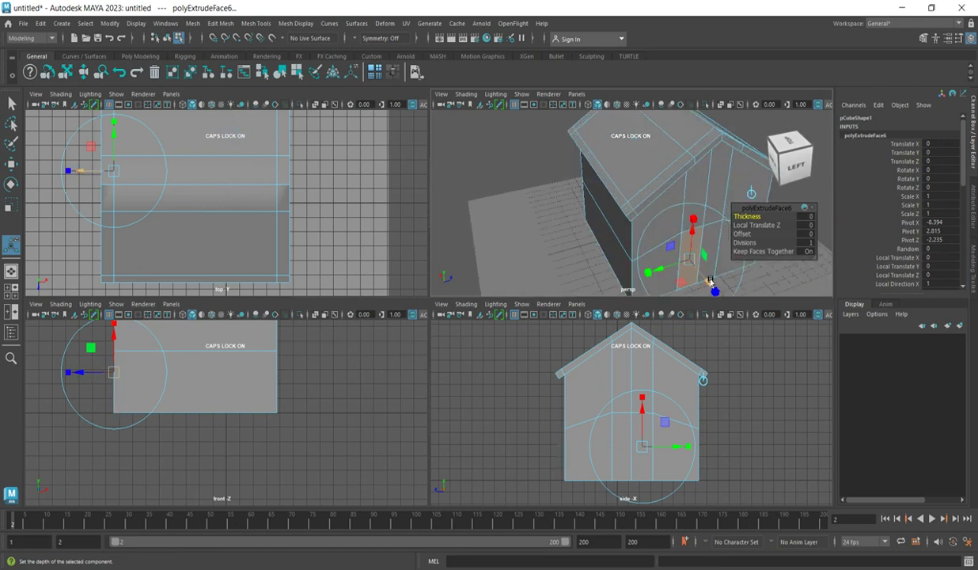
left_click_drag(709, 286, 691, 266)
scroll(532, 256, "down", 3)
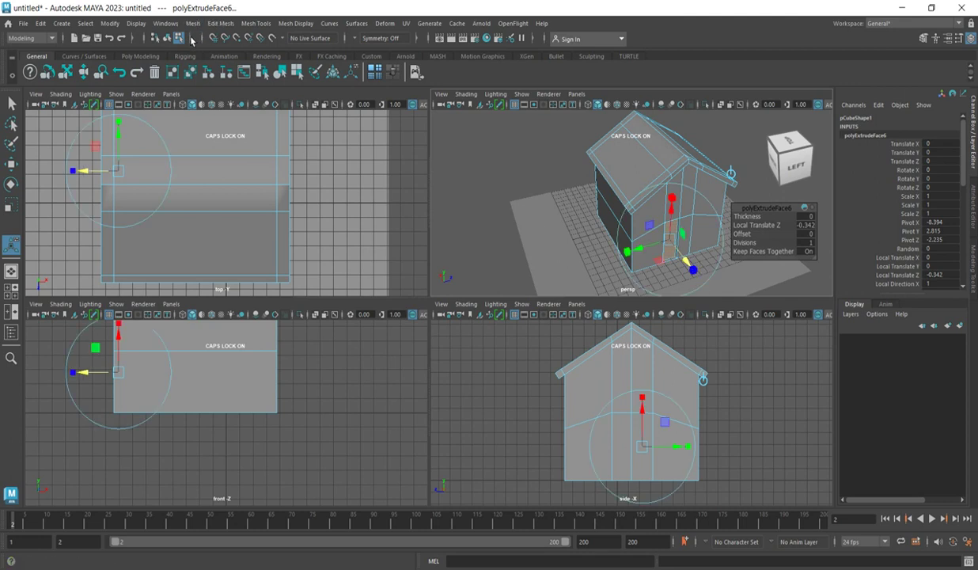
Duplicate the recessed door face as a separate surface and move it outward by about 0.67 in local Z
left_click(222, 24)
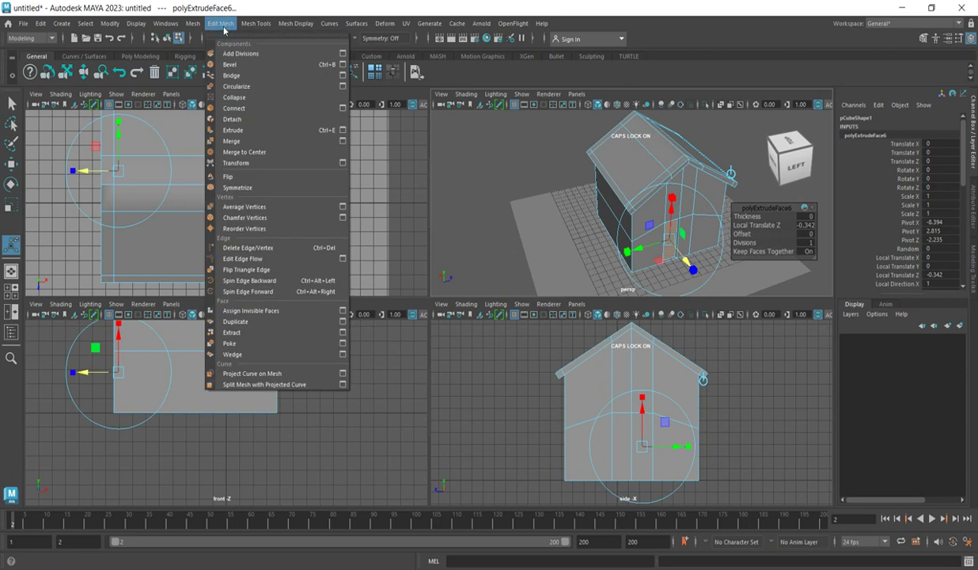
left_click(253, 324)
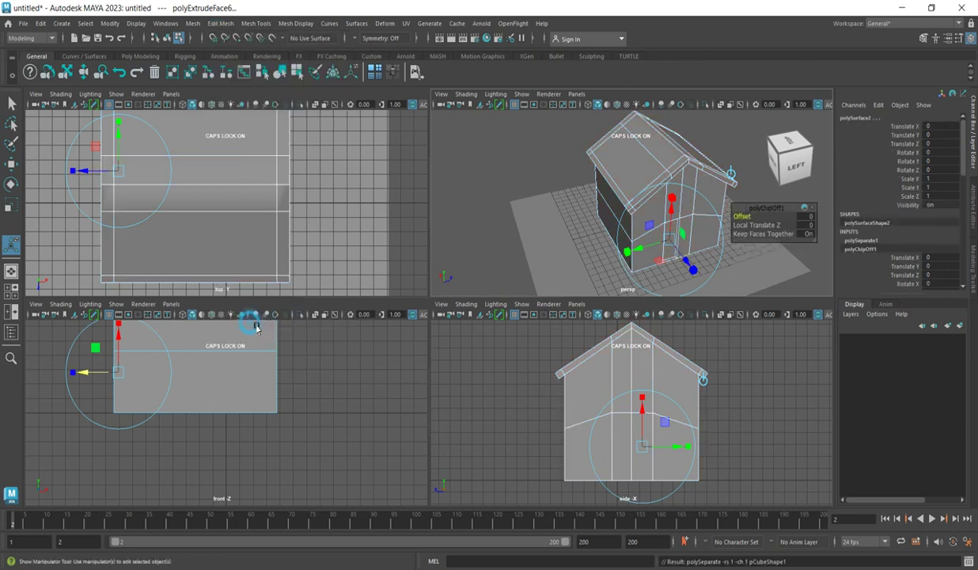
mouse_move(694, 269)
left_mouse_down()
mouse_move(688, 264)
mouse_move(693, 273)
left_mouse_up()
scroll(693, 273, "down", 2)
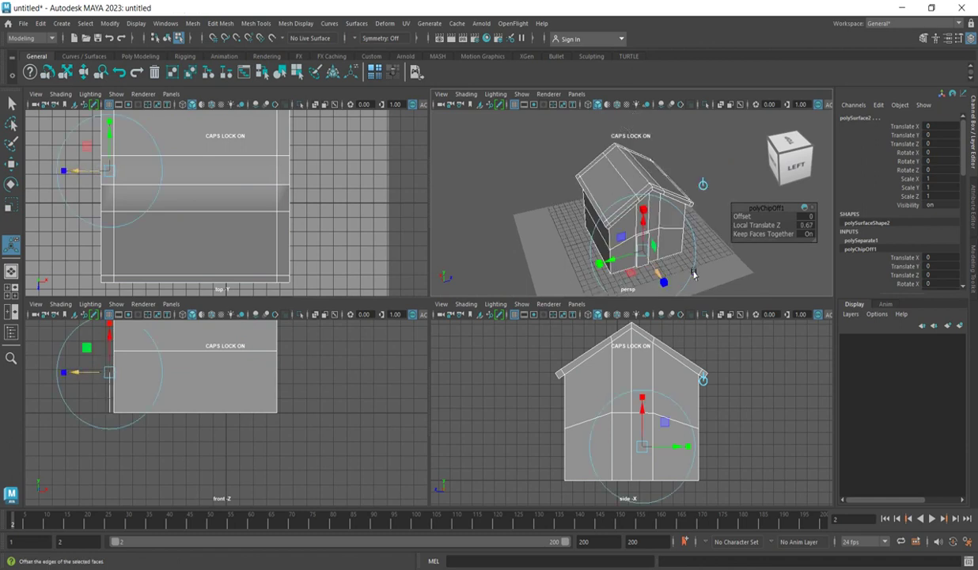
Maximize the perspective view, return the house to object mode and select the duplicated door panel
key("space")
key("space")
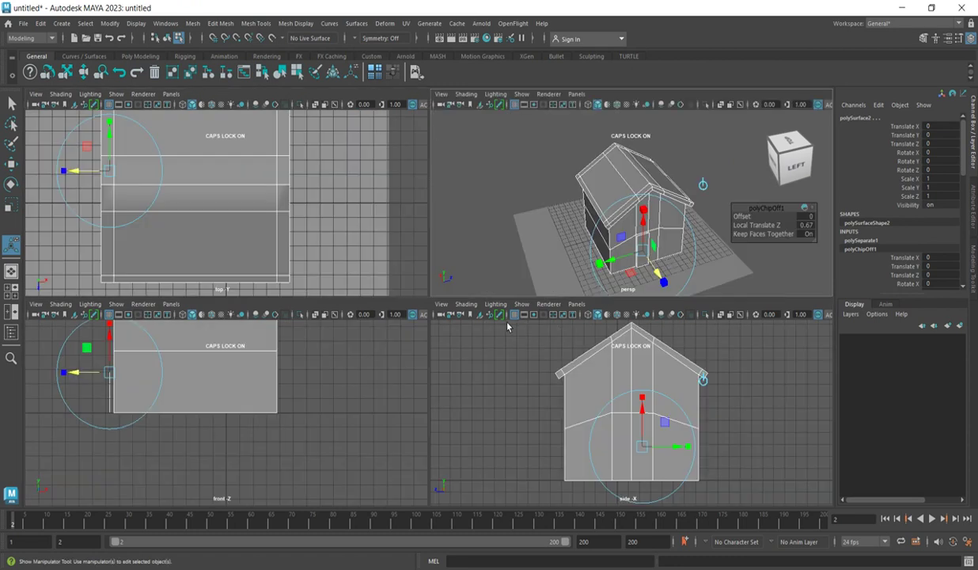
key("space")
scroll(522, 422, "up", 2)
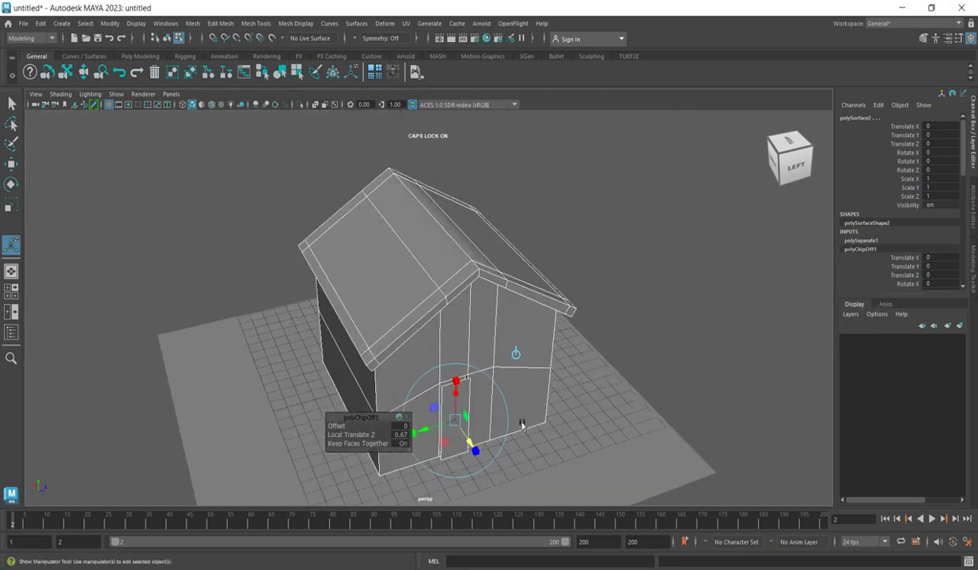
left_click(659, 370)
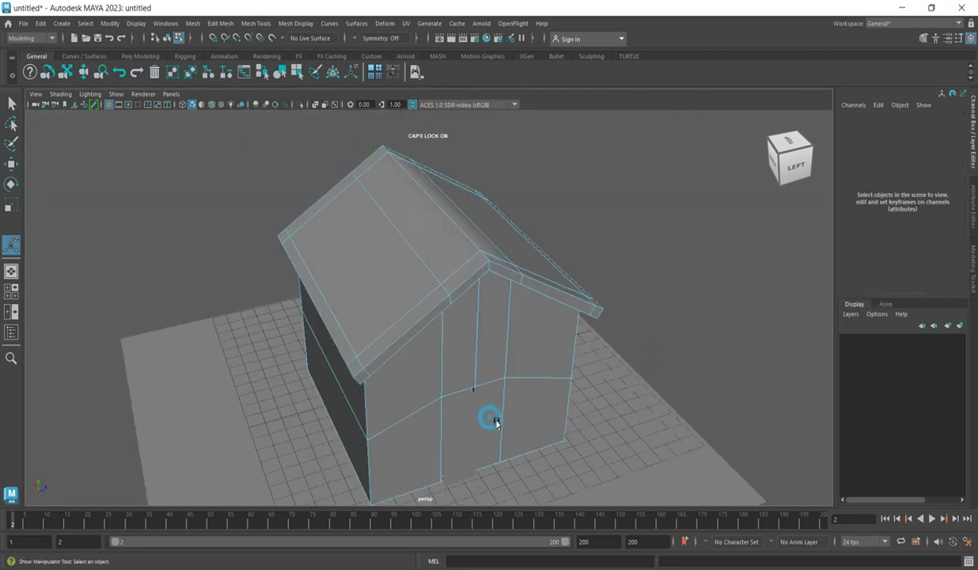
right_click_drag(471, 412, 496, 383)
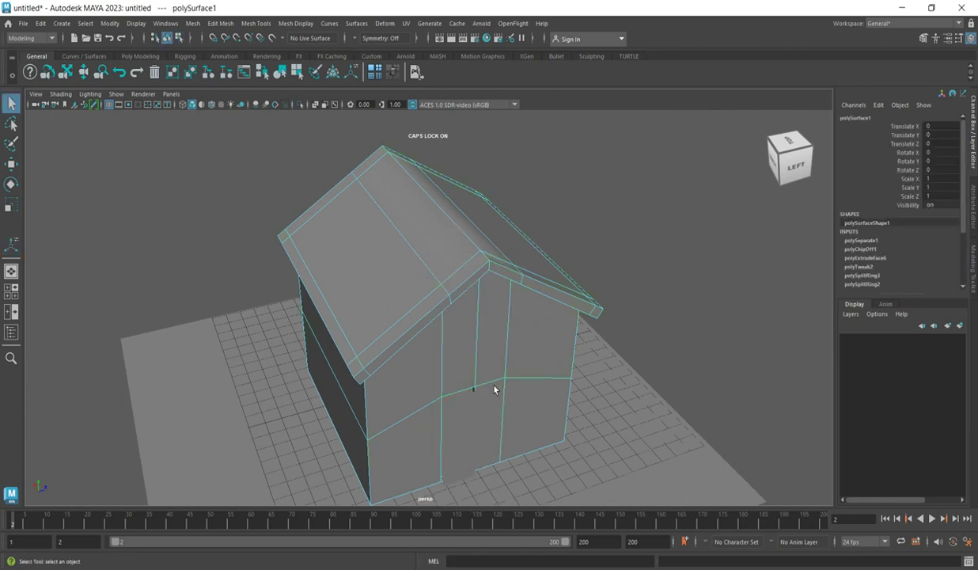
left_click(467, 418)
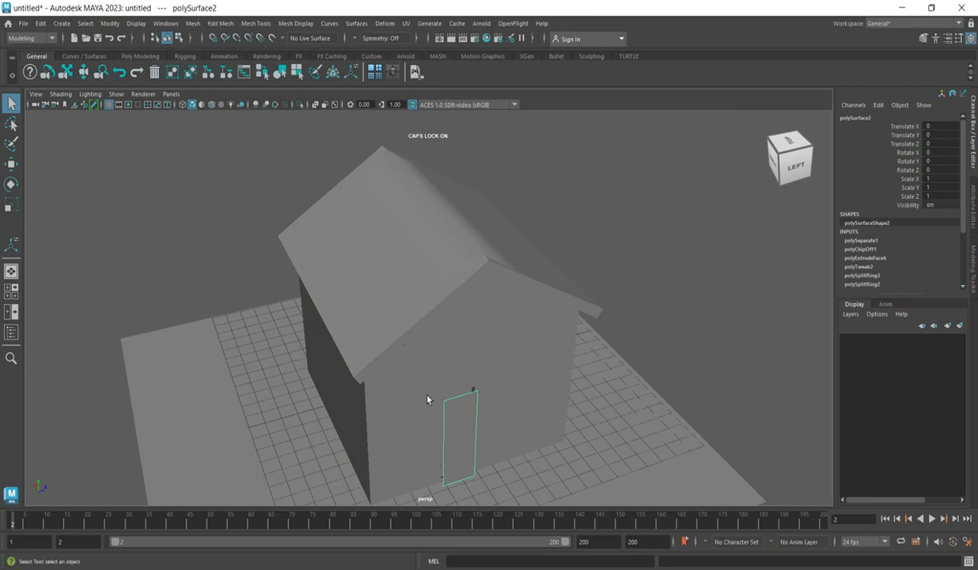
Select the door panel's face and extrude it outward about 0.267 to give the door thickness
right_click(462, 415)
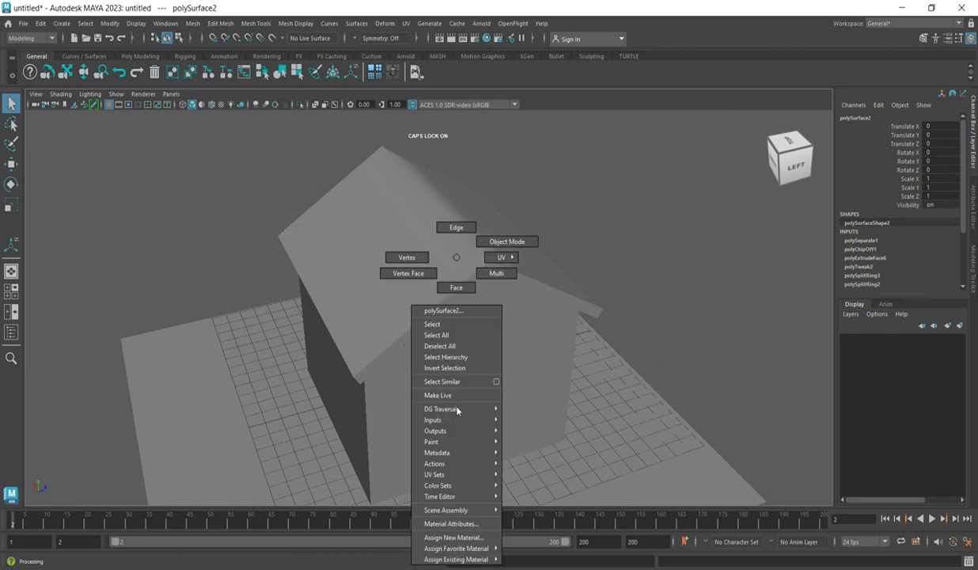
left_click(456, 288)
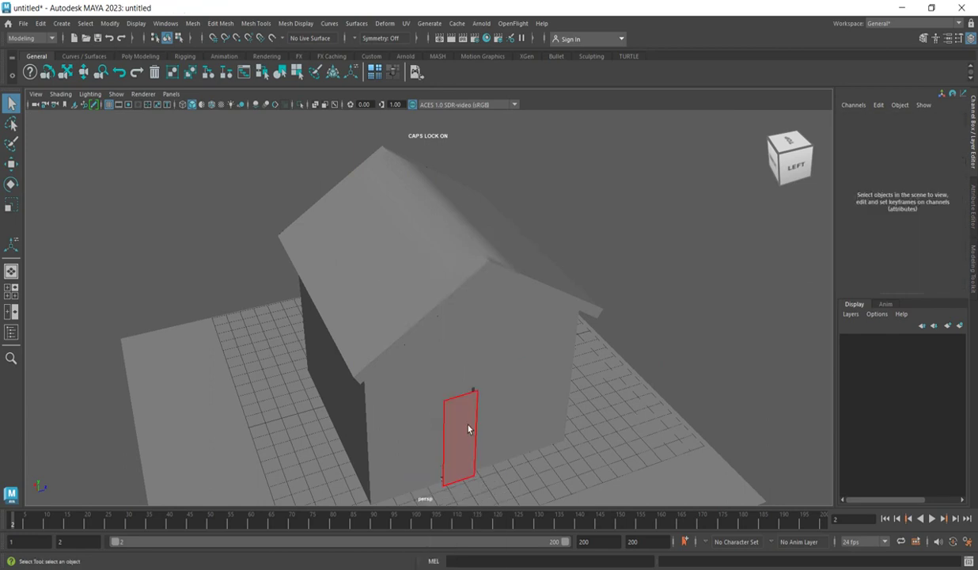
left_click(467, 429)
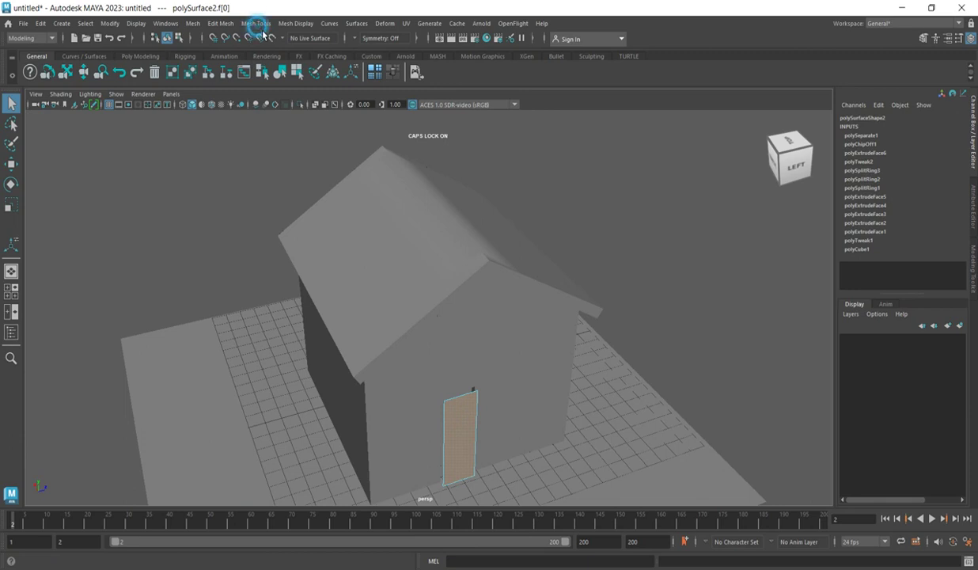
left_click(221, 23)
left_click(256, 132)
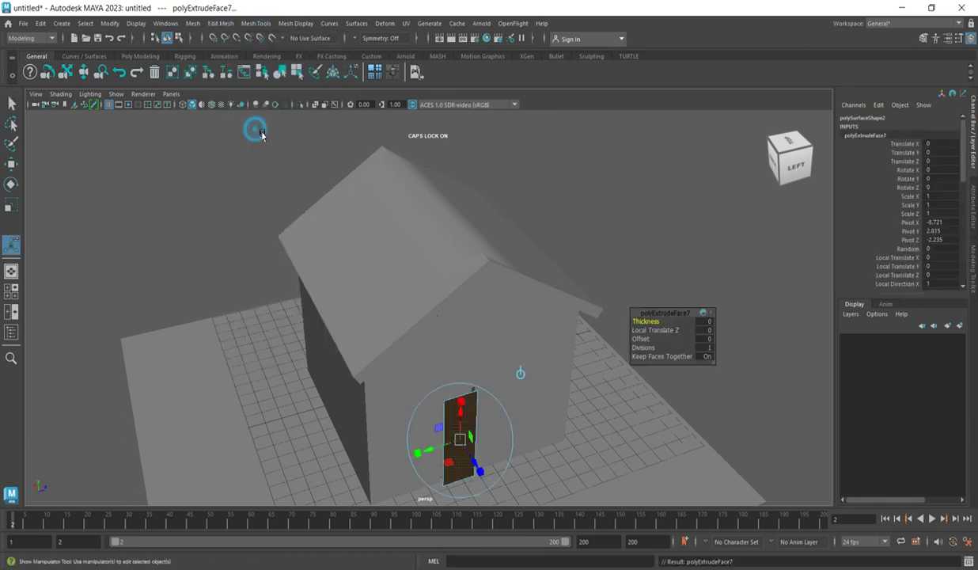
left_click_drag(481, 467, 485, 468)
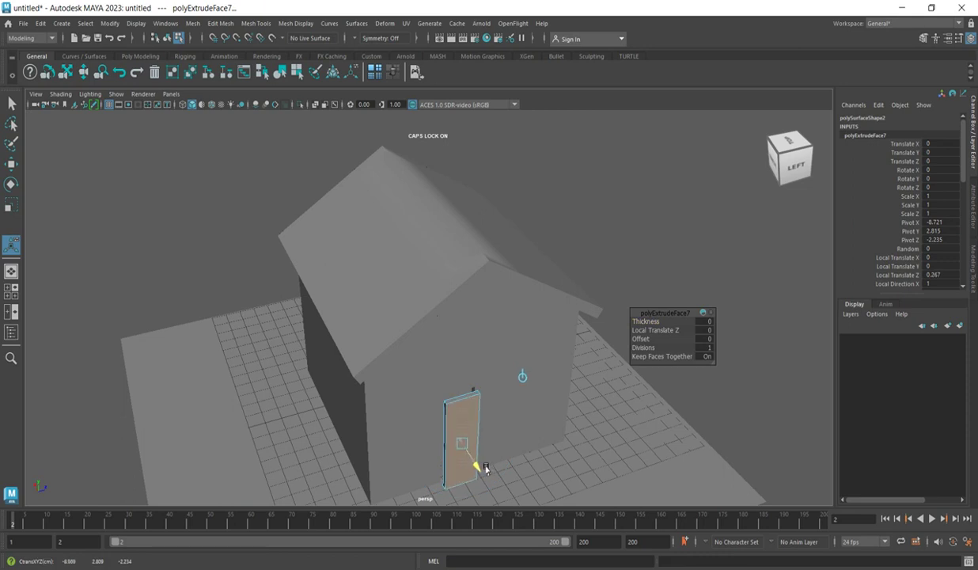
Leave the door's face editing, return to the Select tool and select the whole house body in object mode
left_click(201, 233)
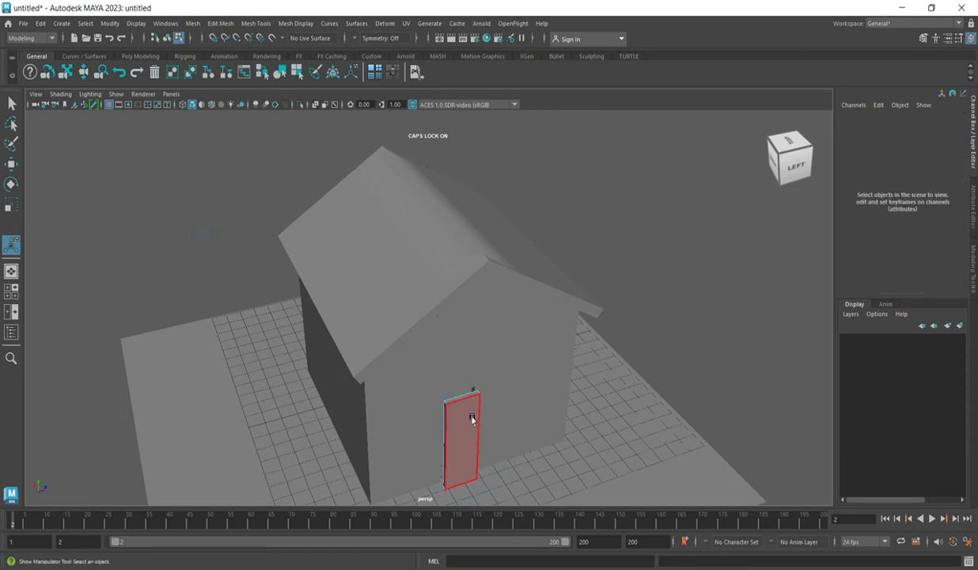
left_click(453, 358)
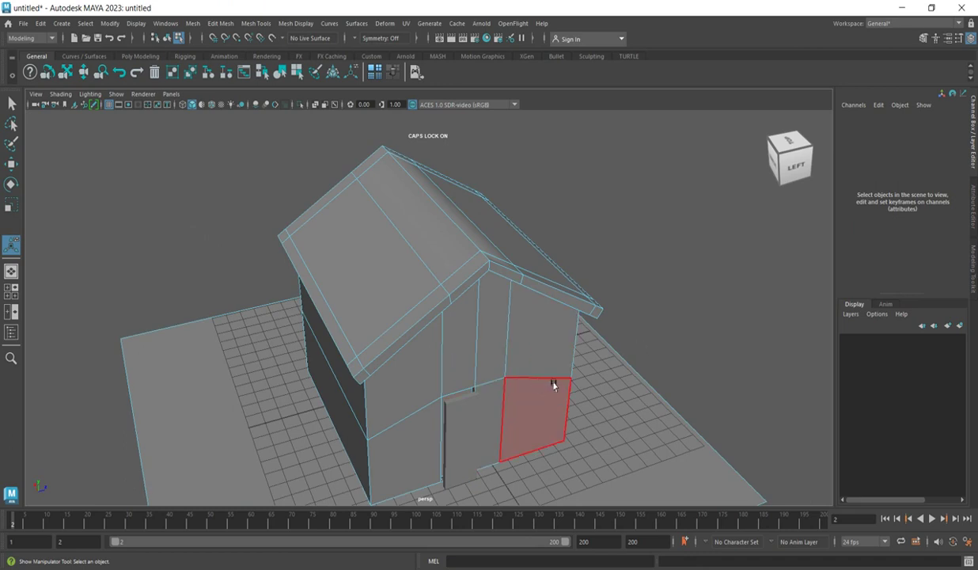
left_click(469, 420)
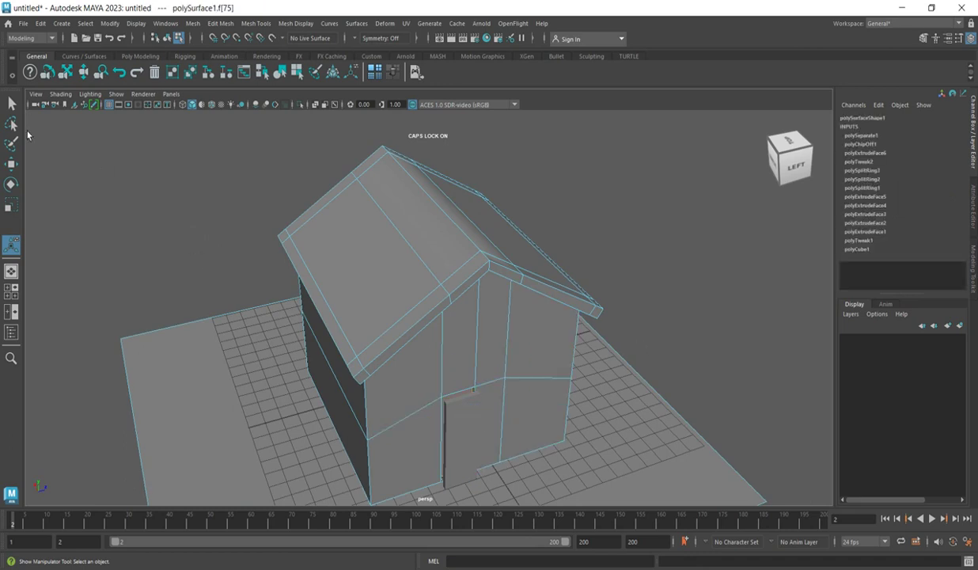
left_click(12, 104)
right_click(474, 338)
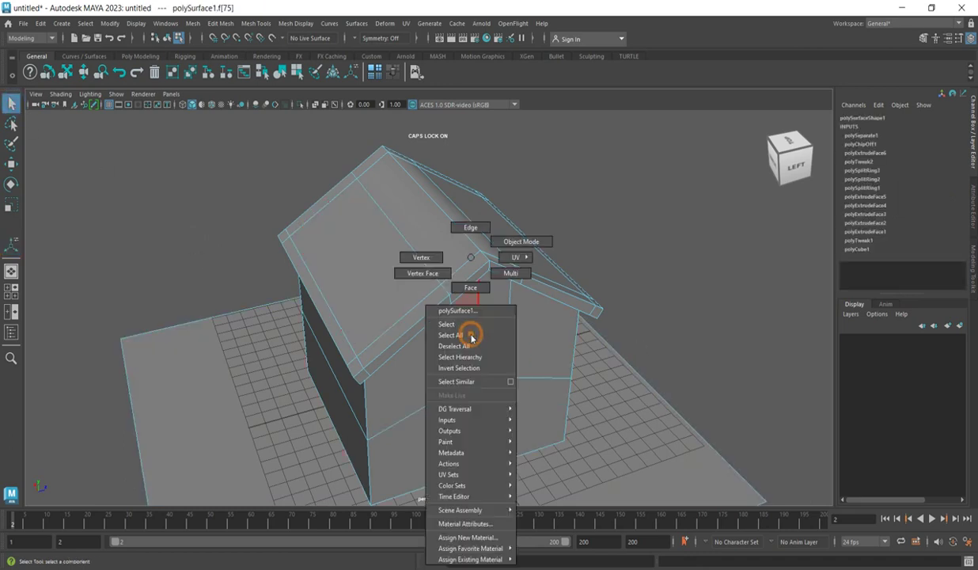
left_click(471, 288)
right_click(465, 257)
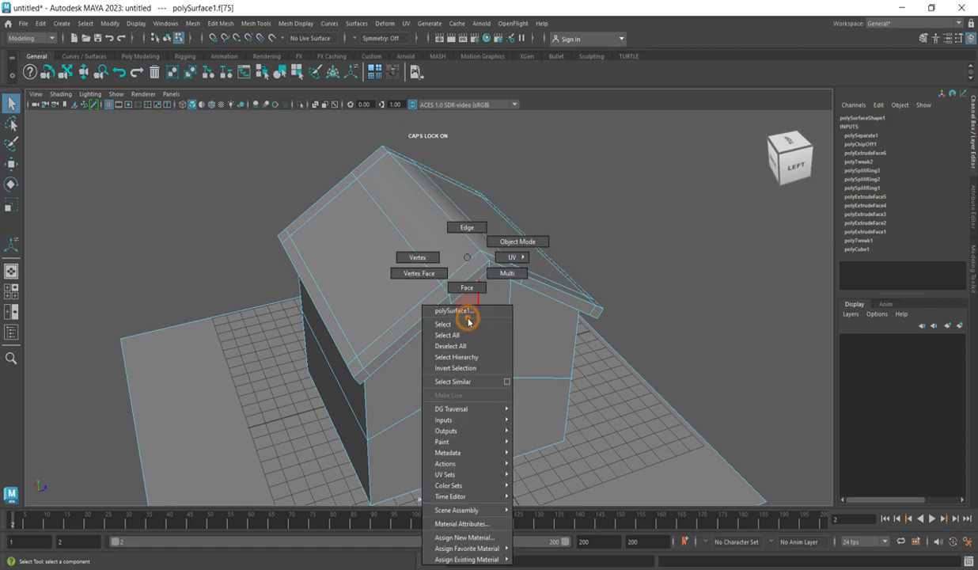
left_click(518, 241)
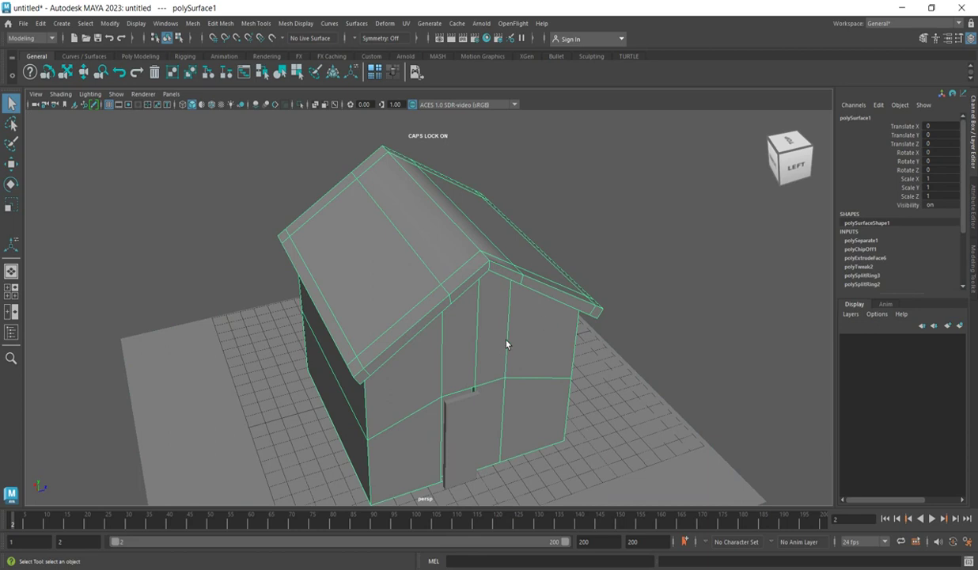
Assign a new Blinn material to the house body
right_click(497, 332)
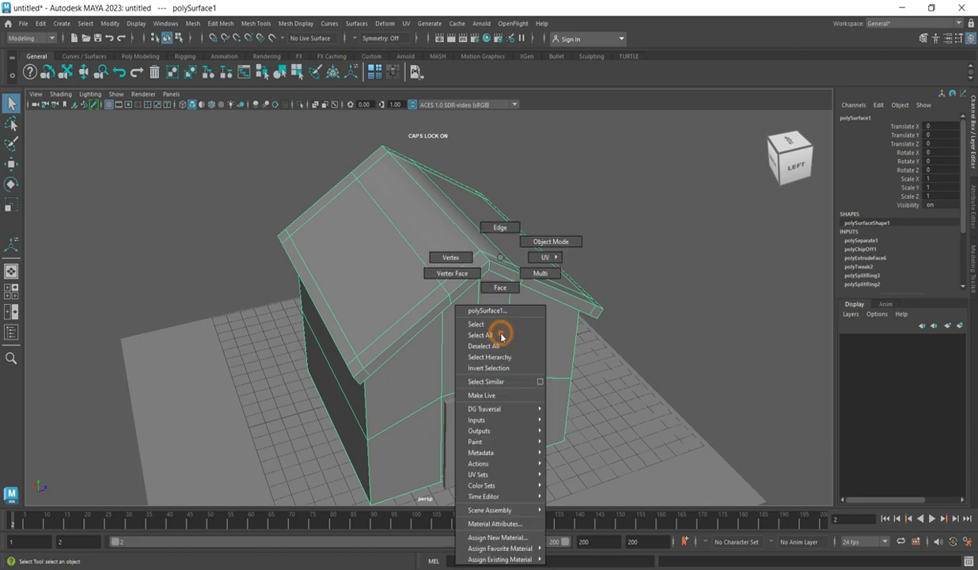
left_click(488, 538)
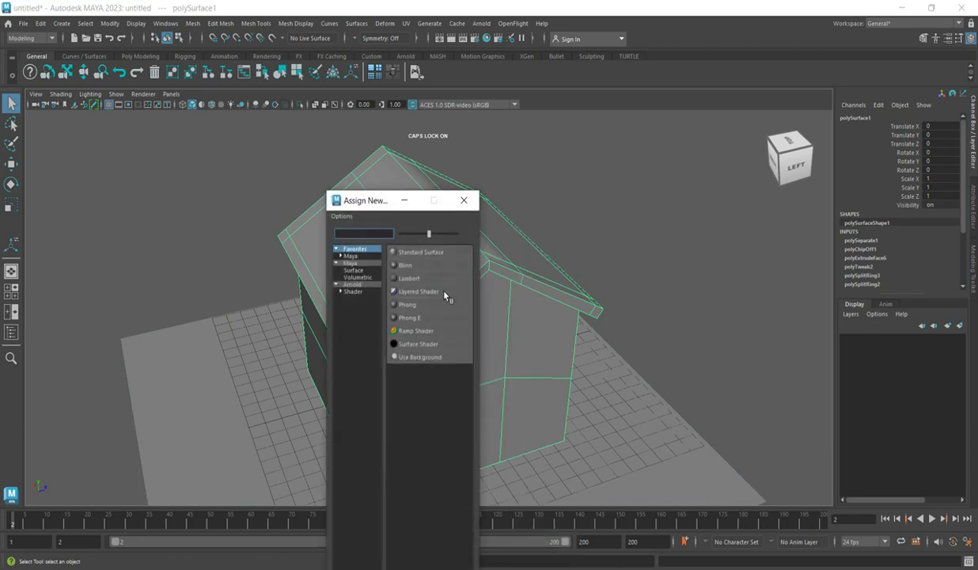
left_click(409, 268)
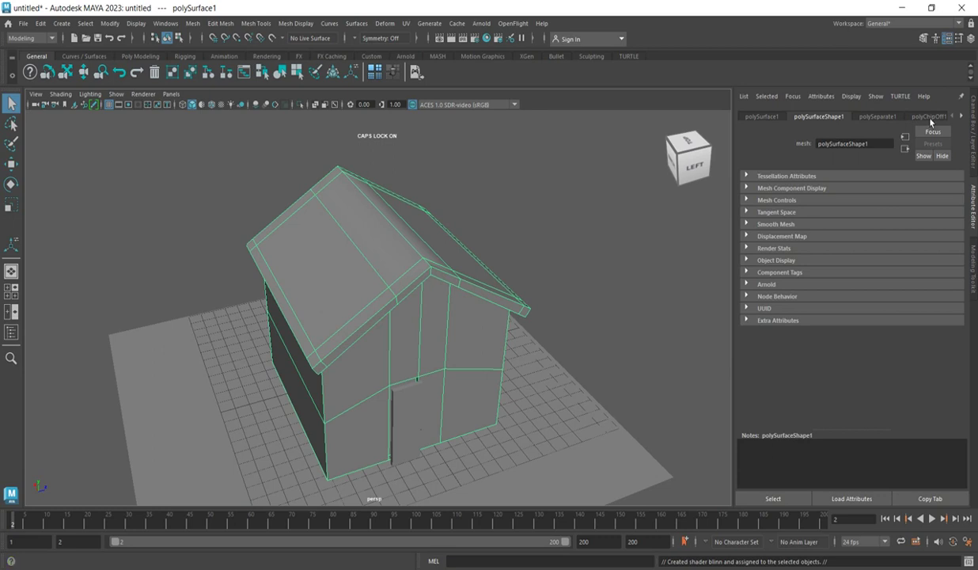
Set the house Blinn material's color to a pale grey-green with HSV about 120, 0.104, 0.913, and deselect the house
left_click(961, 115)
left_click(961, 115)
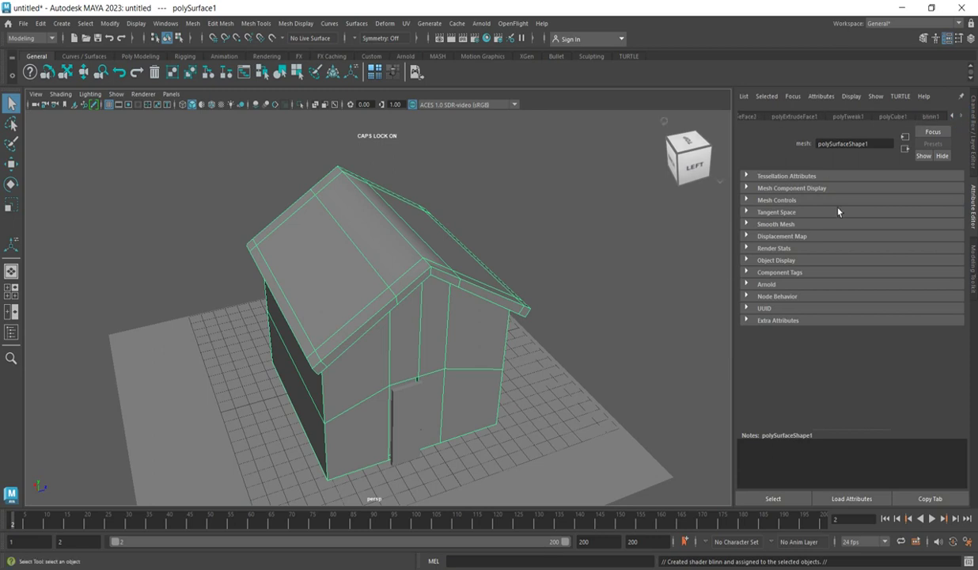
left_click(937, 123)
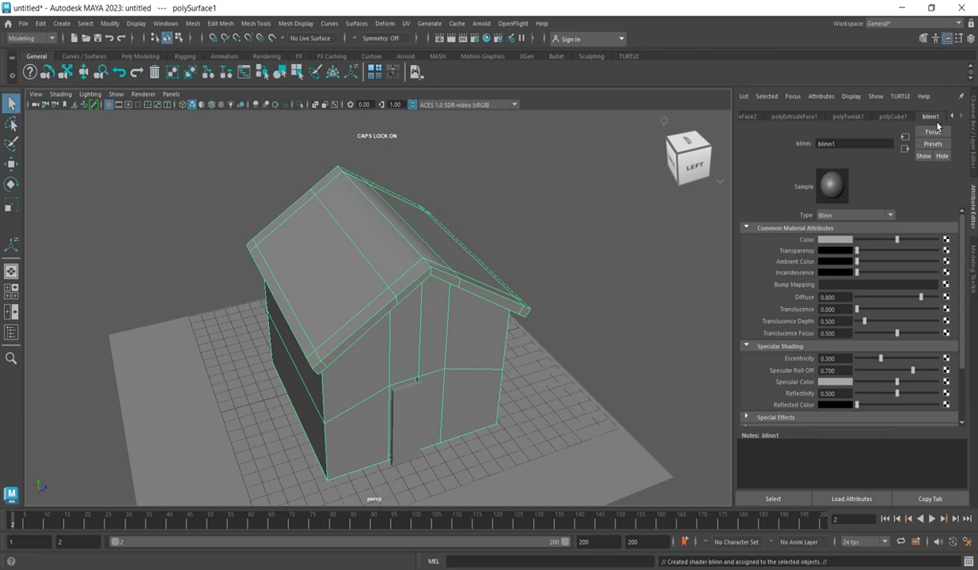
left_click(826, 238)
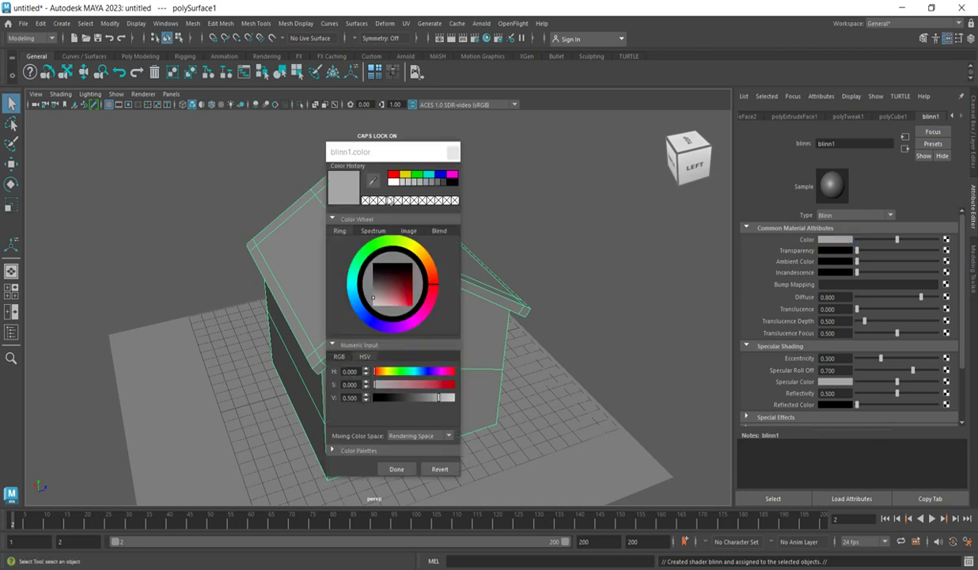
left_click(413, 183)
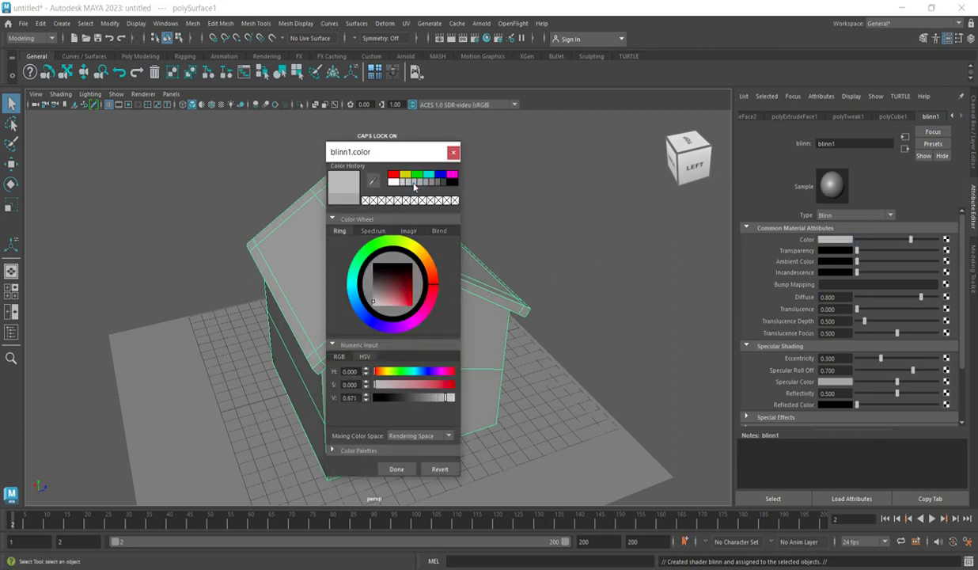
left_click(411, 184)
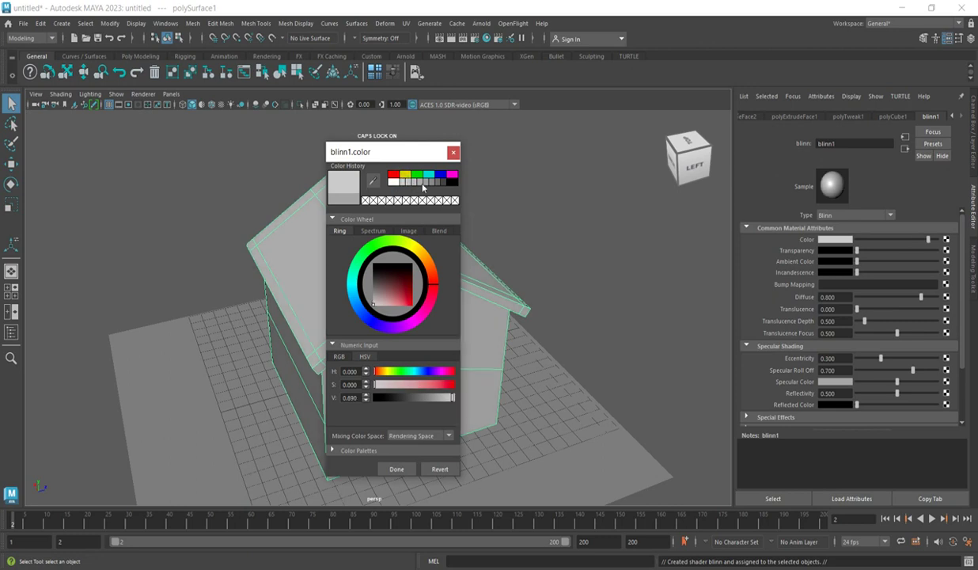
left_click(416, 174)
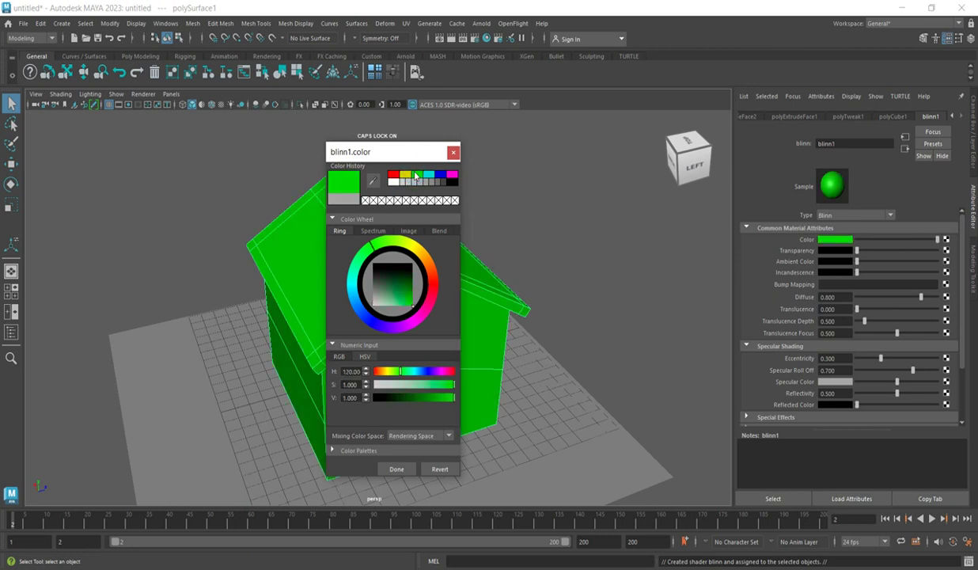
left_click(422, 182)
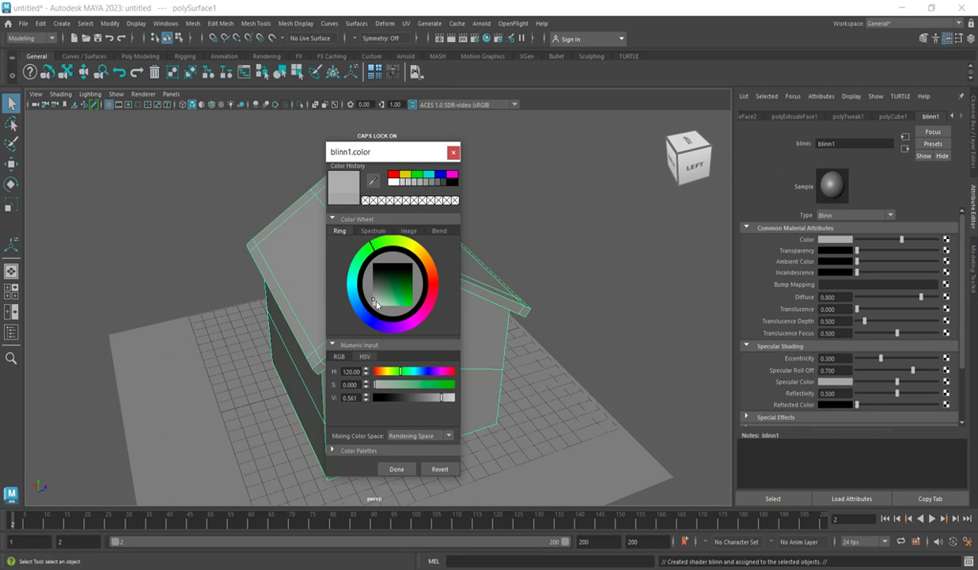
mouse_move(374, 303)
left_mouse_down()
mouse_move(385, 304)
mouse_move(369, 292)
mouse_move(379, 308)
left_mouse_up()
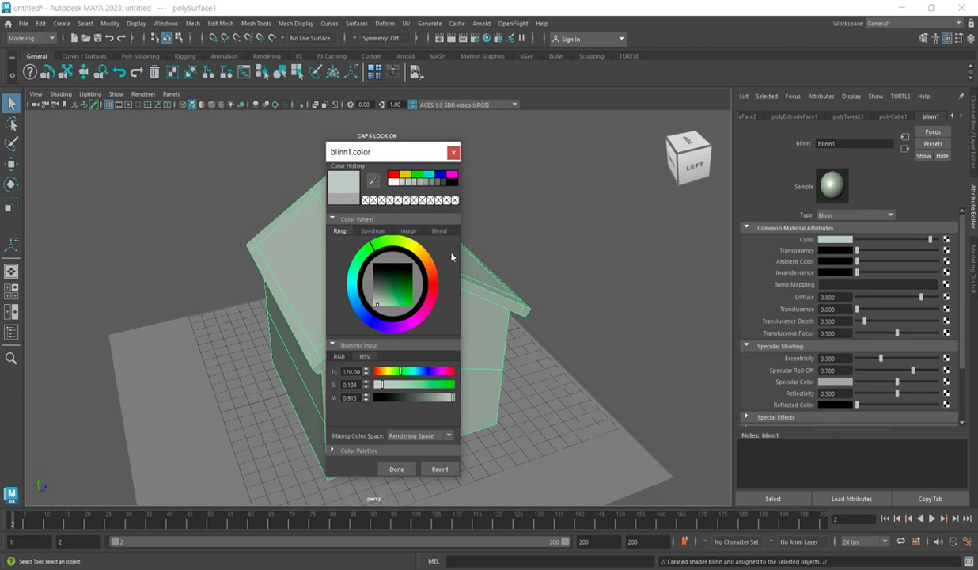
left_click(399, 467)
left_click(585, 315)
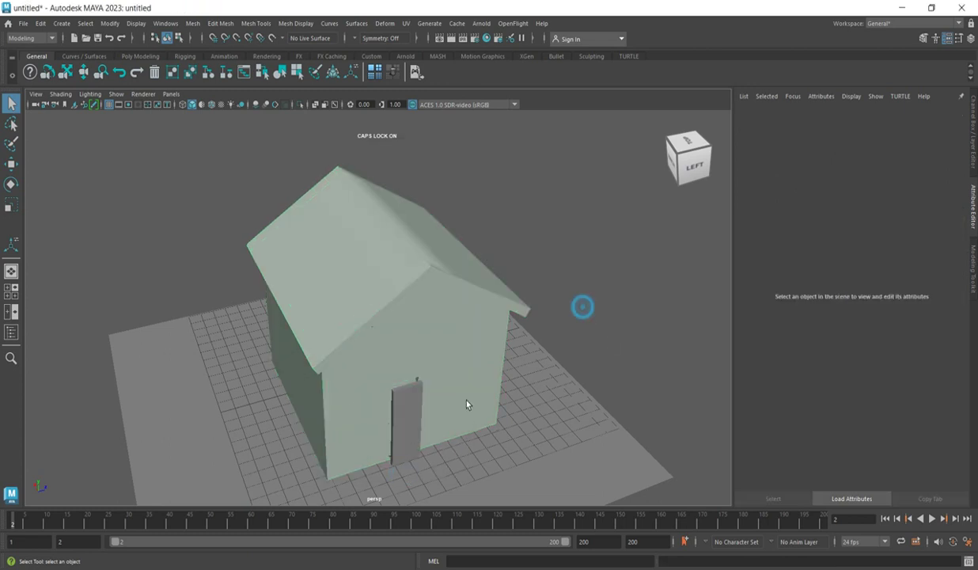
Switch to the Move tool, select the door panel and assign it a new Blinn material
scroll(429, 403, "up", 2)
scroll(455, 383, "down", 3)
left_click(279, 421)
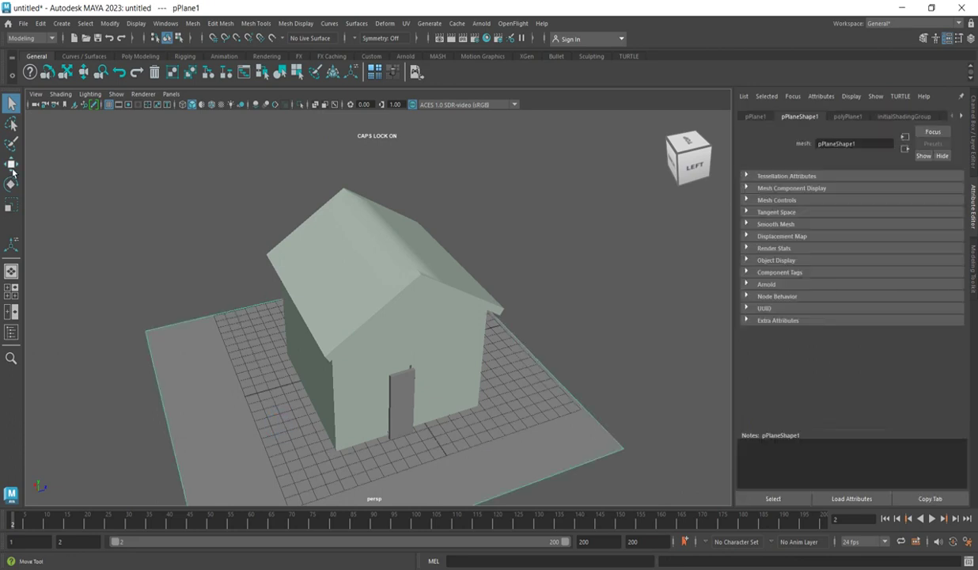
left_click(11, 164)
left_click_drag(363, 346, 360, 344)
left_click(409, 405)
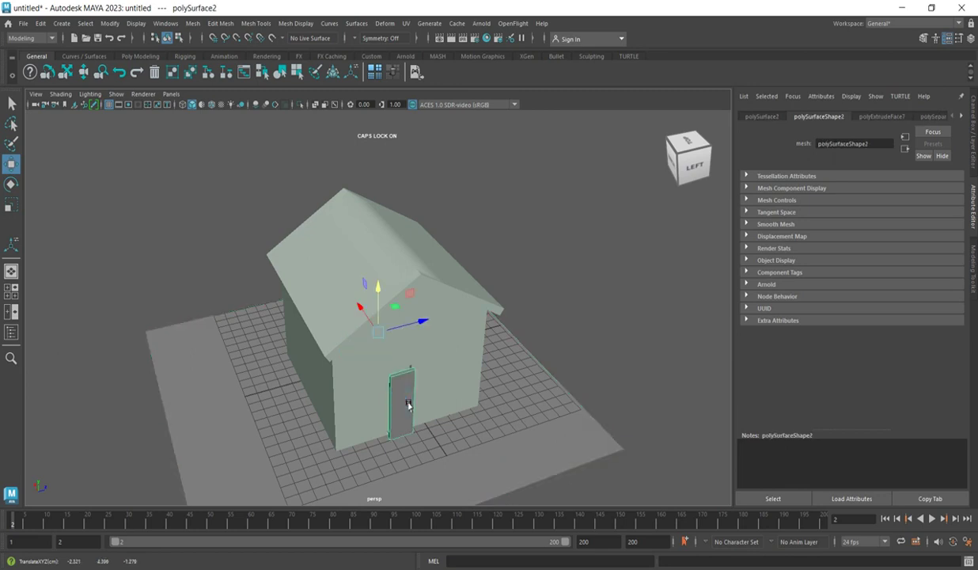
scroll(409, 405, "up", 2)
right_click(410, 407)
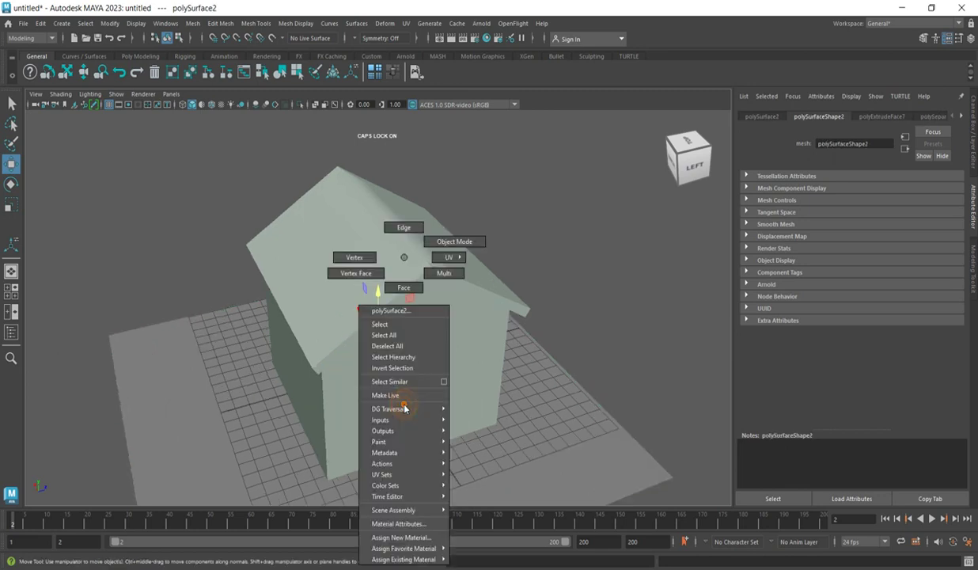
left_click(402, 537)
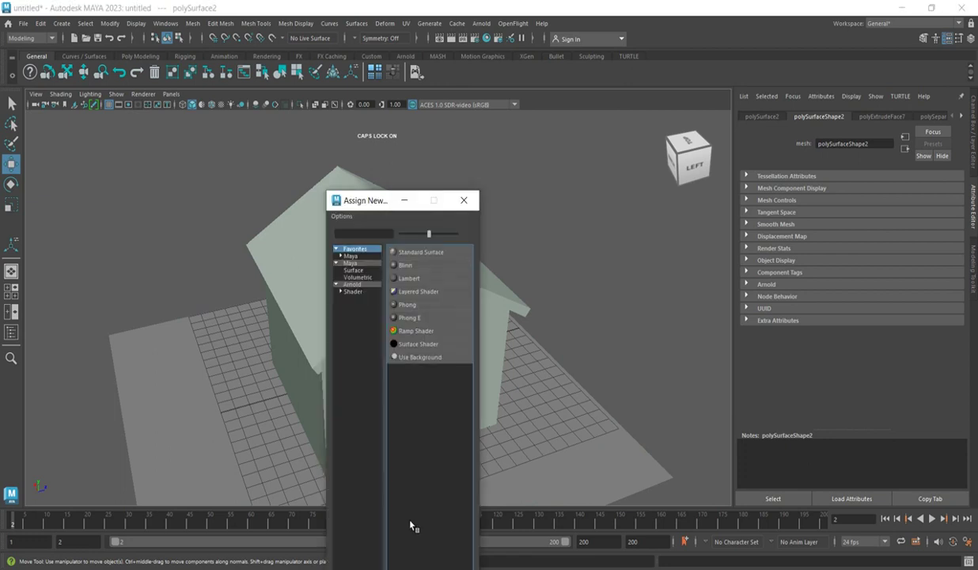
left_click(405, 265)
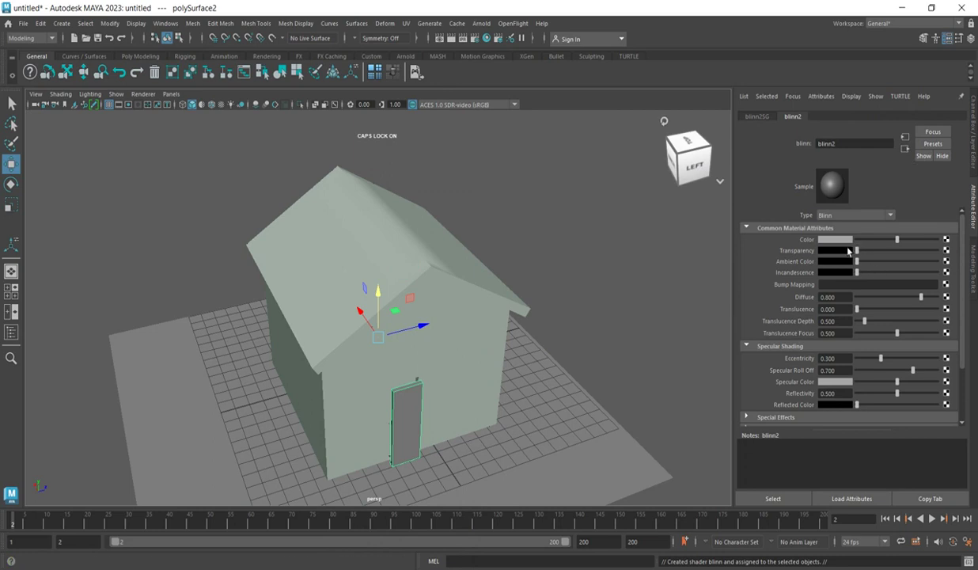
Set the door material's color to a muted red with HSV about 360, 0.545, 0.915, and deselect the door
left_click(843, 241)
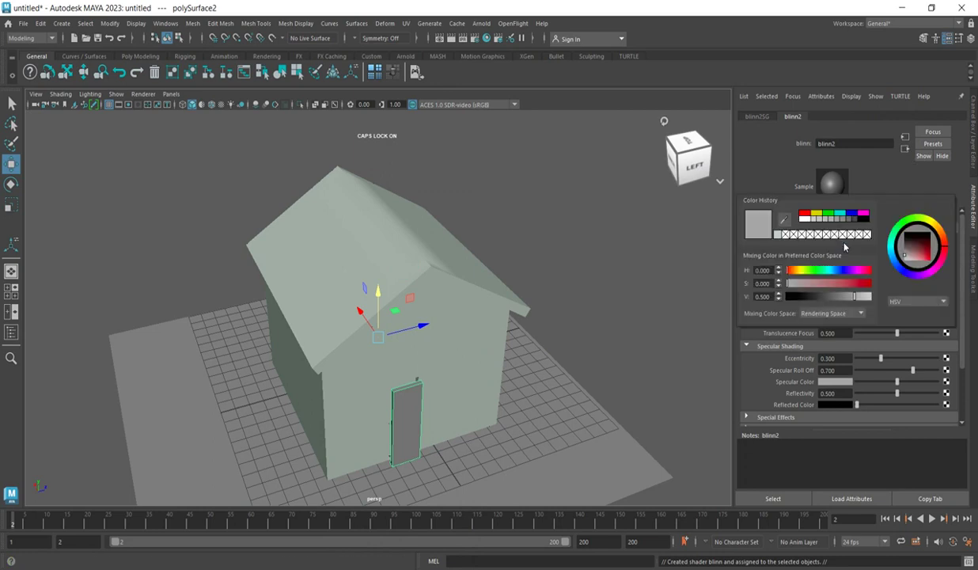
left_click(803, 213)
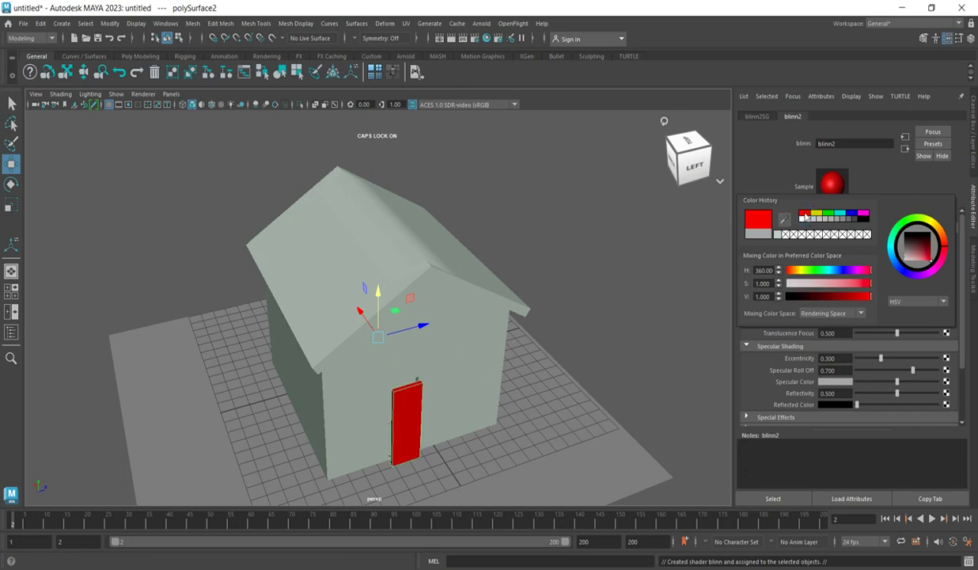
left_click_drag(861, 298, 845, 283)
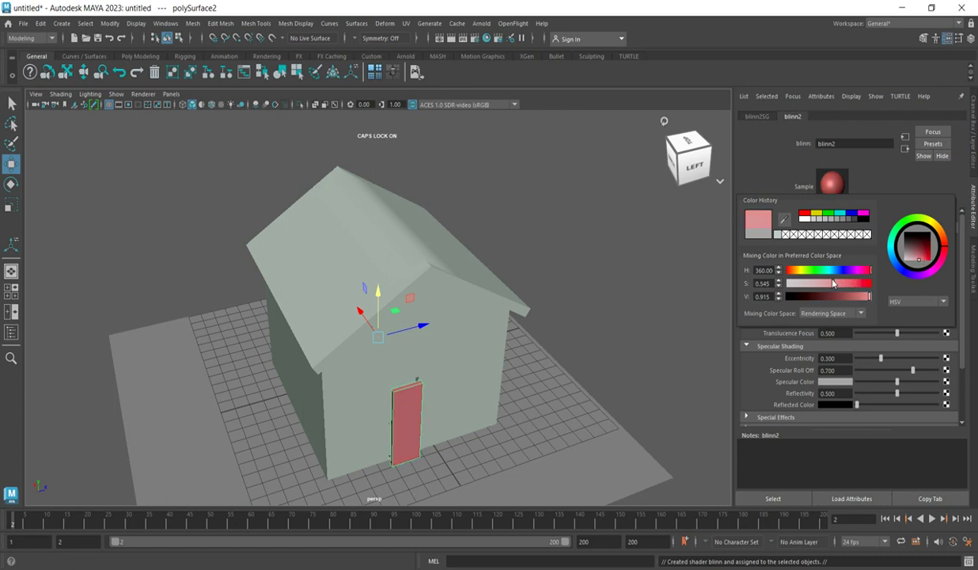
left_click(566, 364)
Delete the house wall face behind the door to open the doorway, and return the house to object mode
scroll(420, 417, "up", 5)
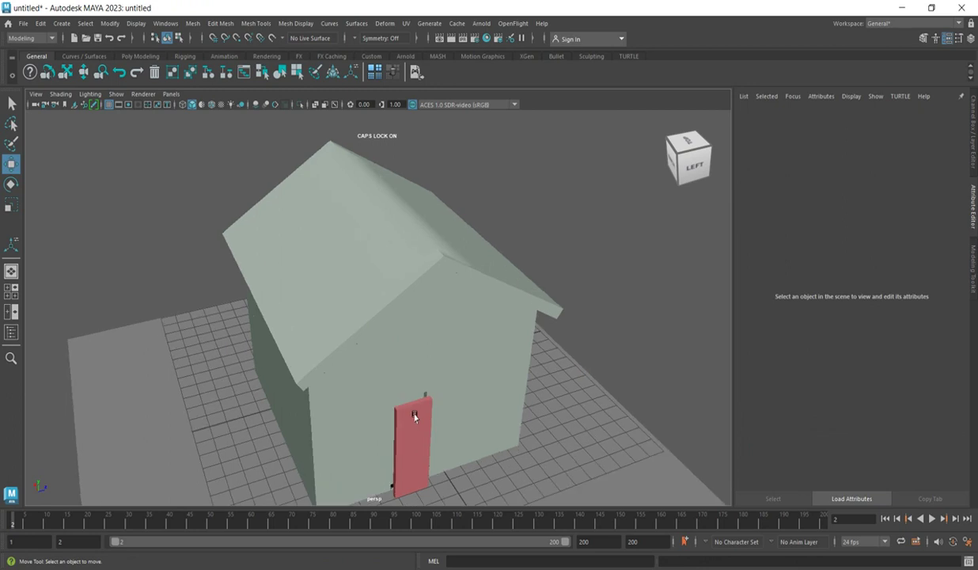
left_click(428, 415)
scroll(428, 414, "up", 2)
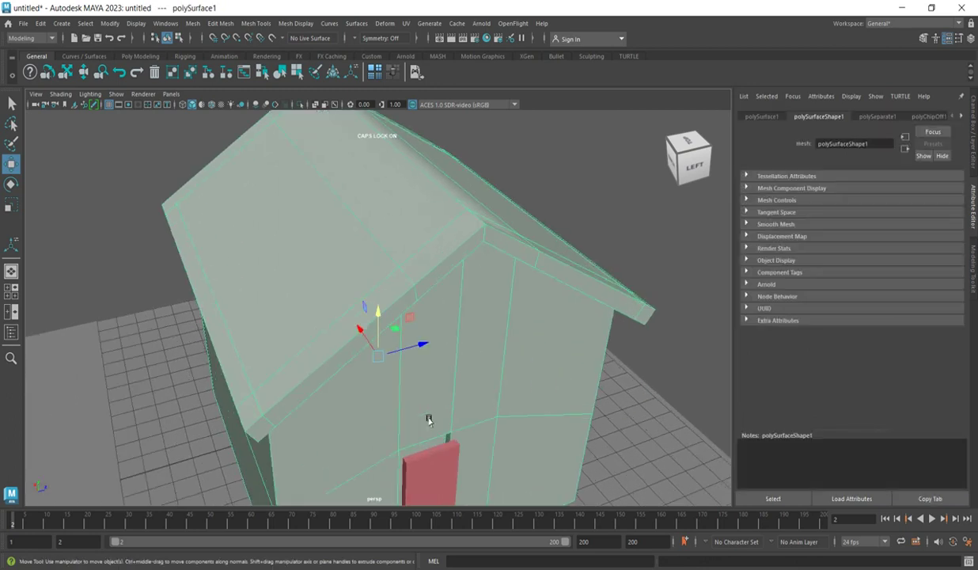
left_click(436, 451)
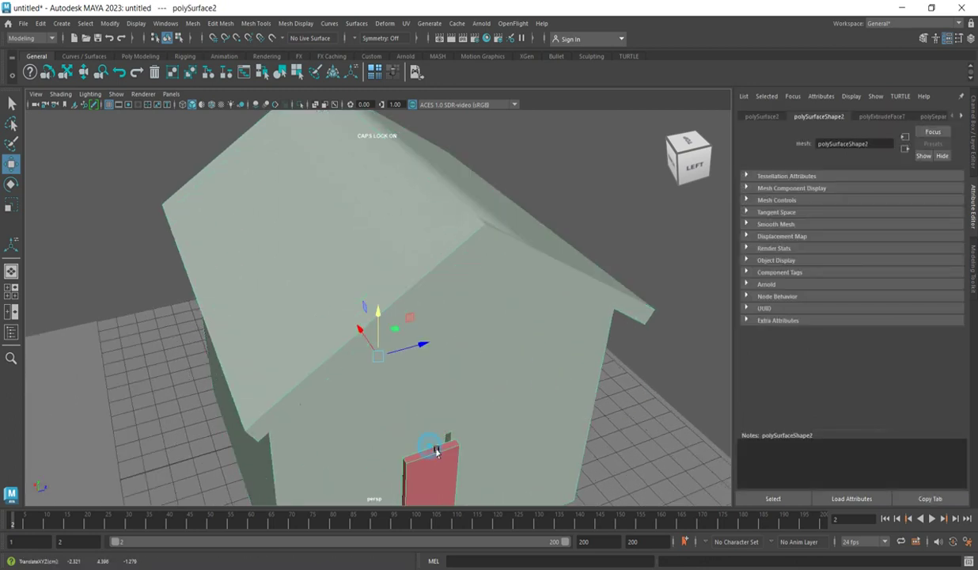
right_click_drag(436, 441, 427, 453)
left_click(421, 458)
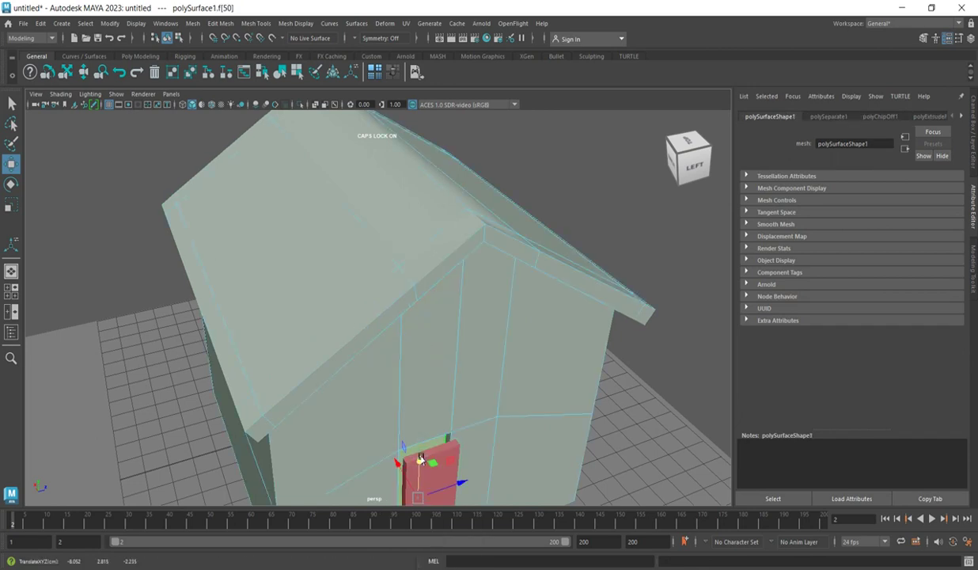
key("Delete")
scroll(443, 419, "down", 5)
scroll(434, 431, "up", 5)
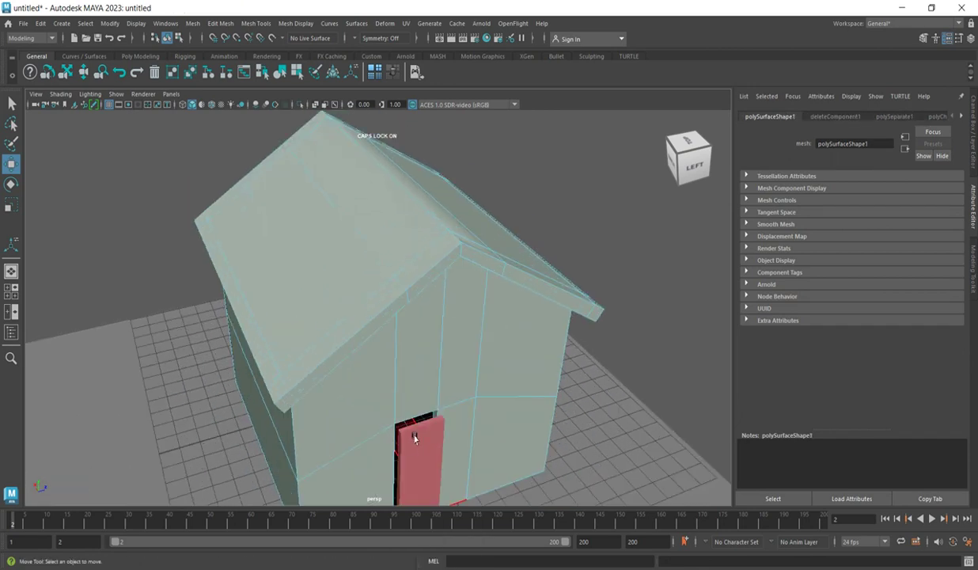
right_click_drag(426, 442, 455, 241)
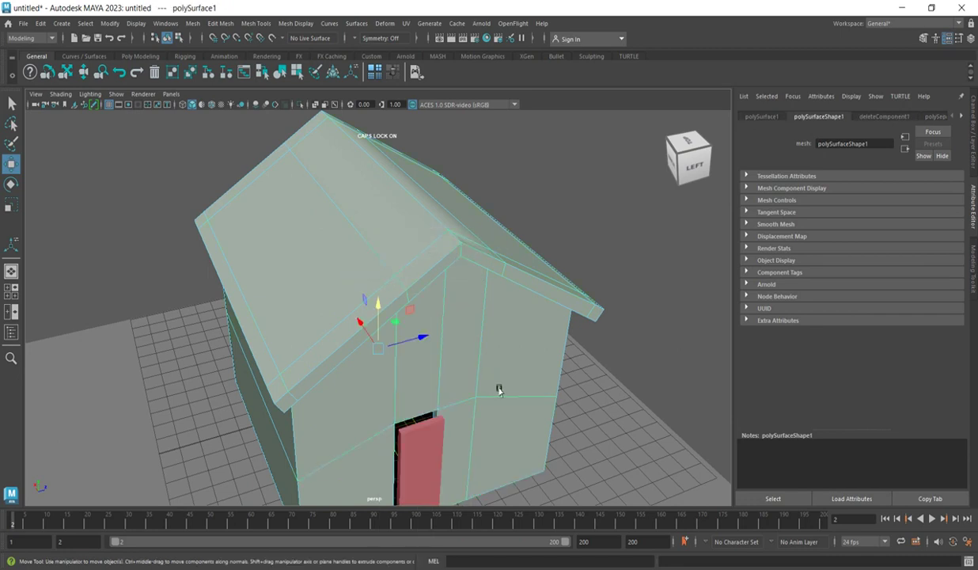
left_click(640, 322)
Freeze the door panel's transformations and center its pivot
left_click(437, 451)
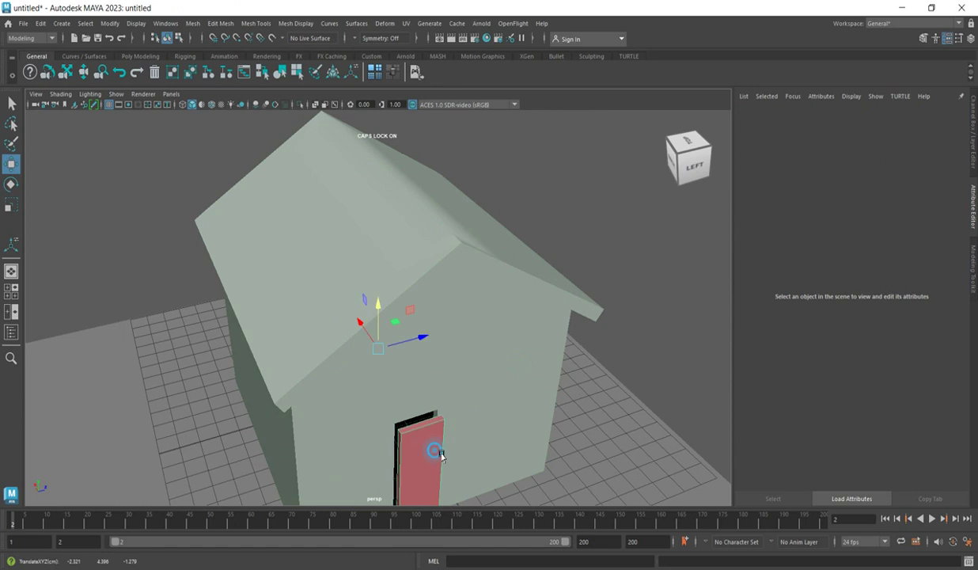
scroll(388, 333, "down", 3)
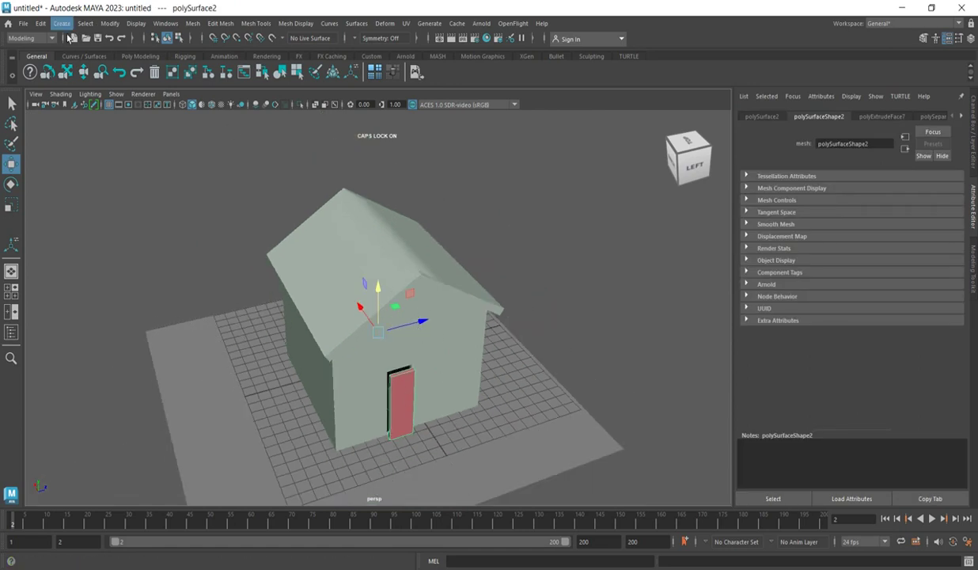
left_click(110, 23)
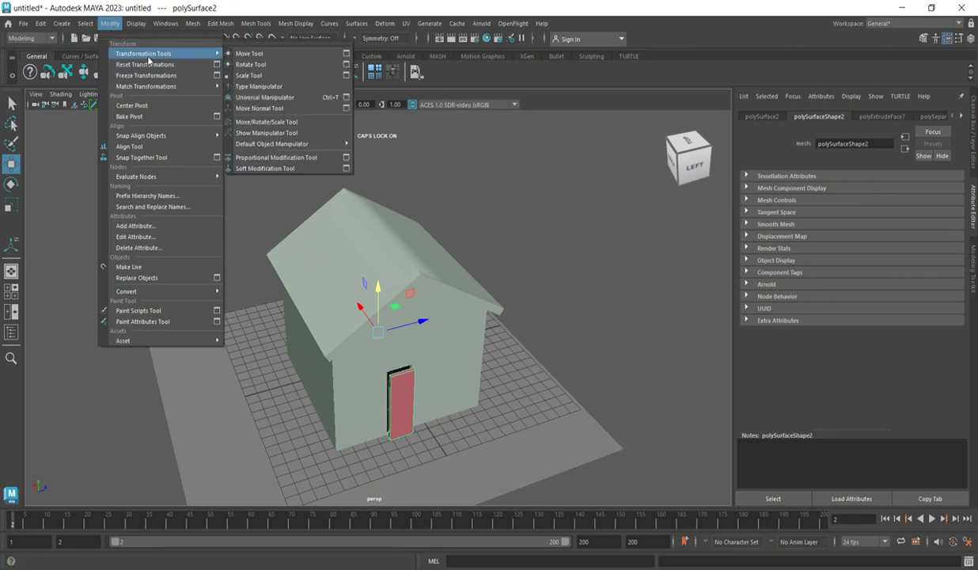
left_click(146, 75)
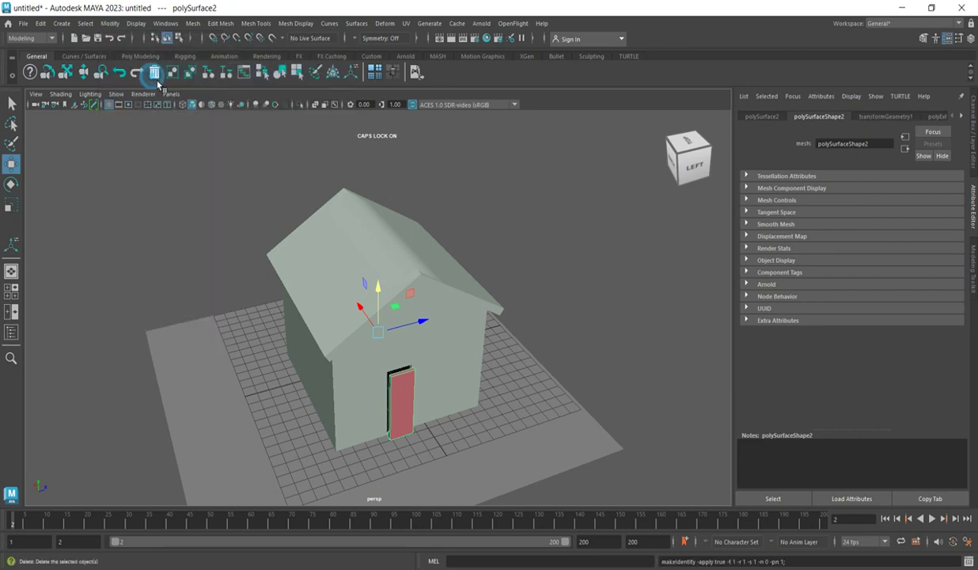
left_click(110, 24)
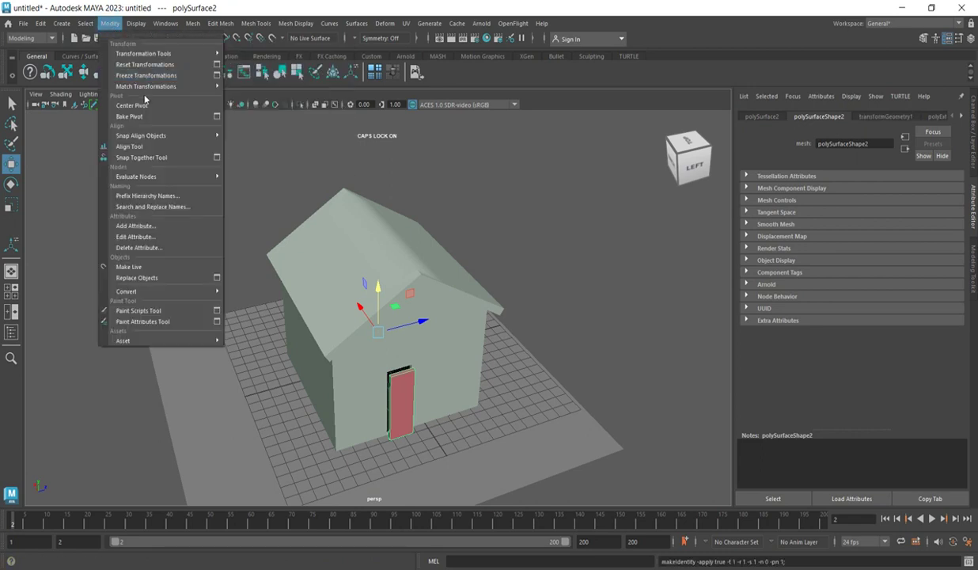
left_click(136, 66)
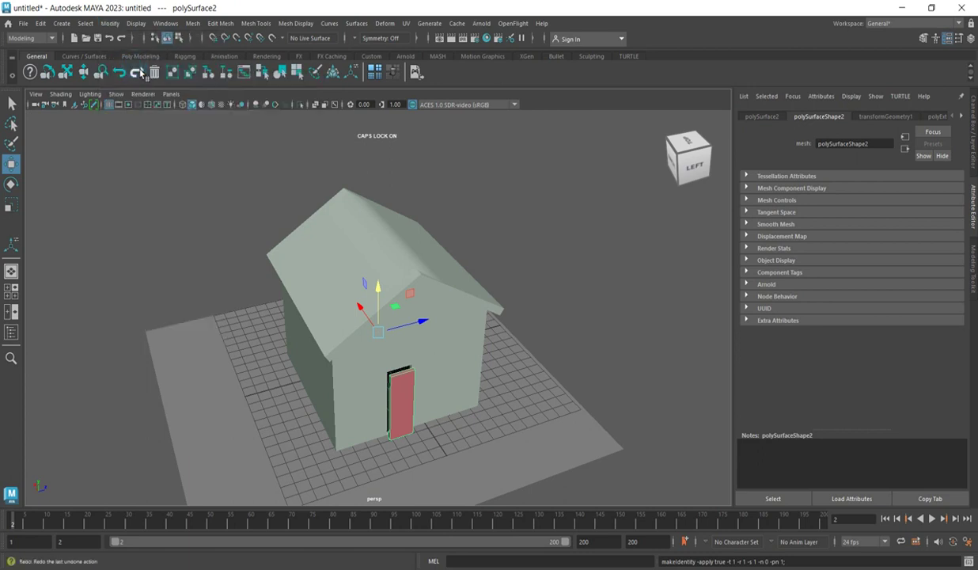
left_click(110, 24)
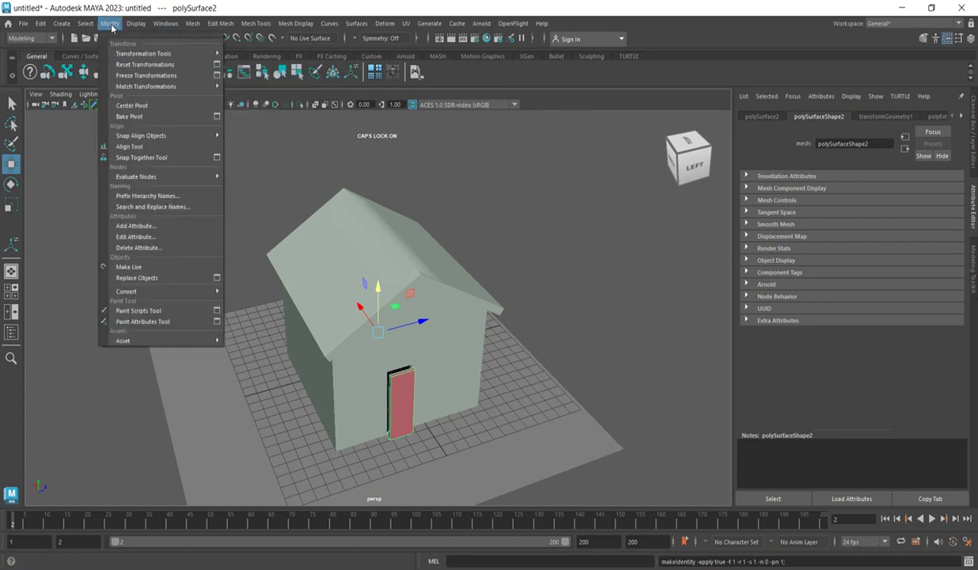
left_click(133, 106)
Move the door back along X into the doorway opening and scale it uniformly to about 0.96
scroll(418, 463, "up", 2)
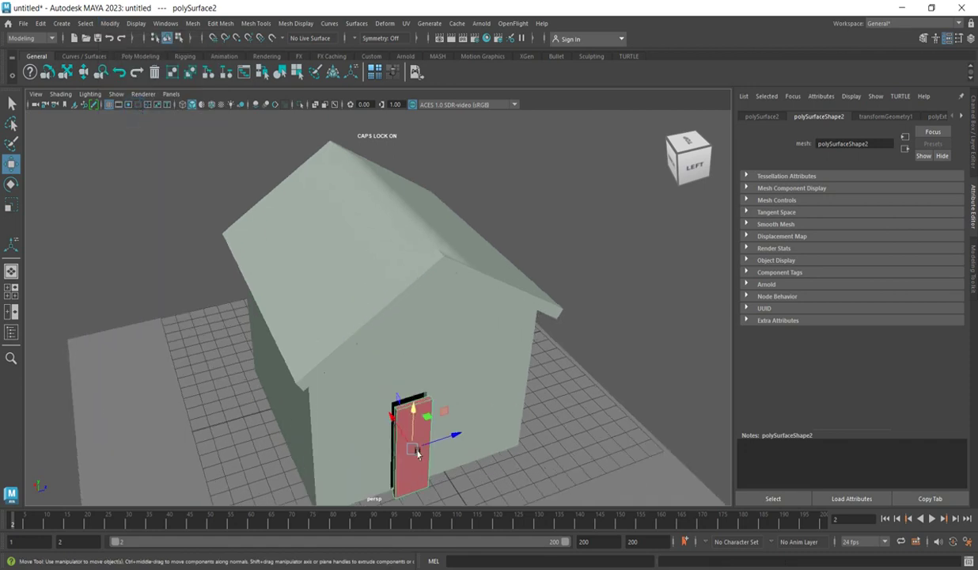
left_click_drag(399, 424, 383, 405)
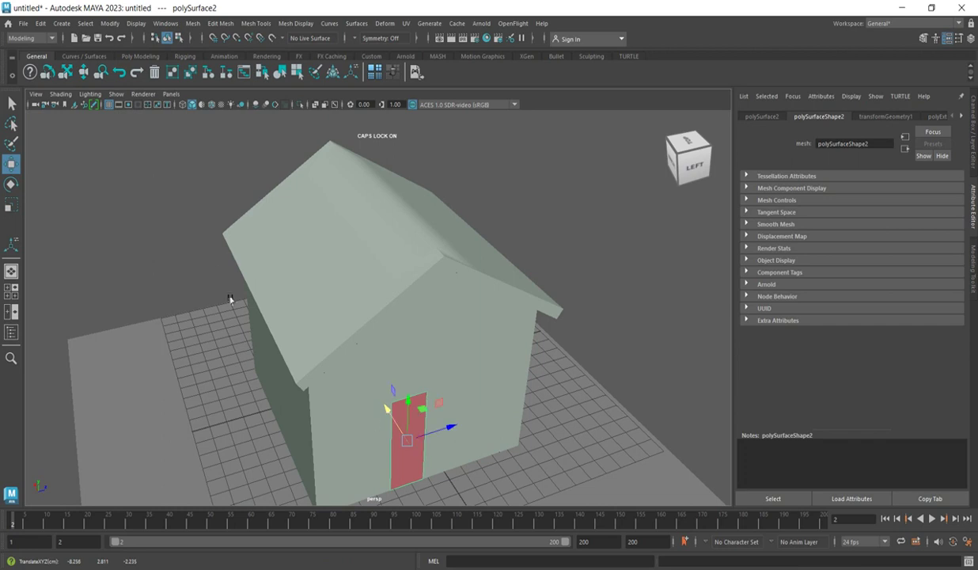
left_click(11, 204)
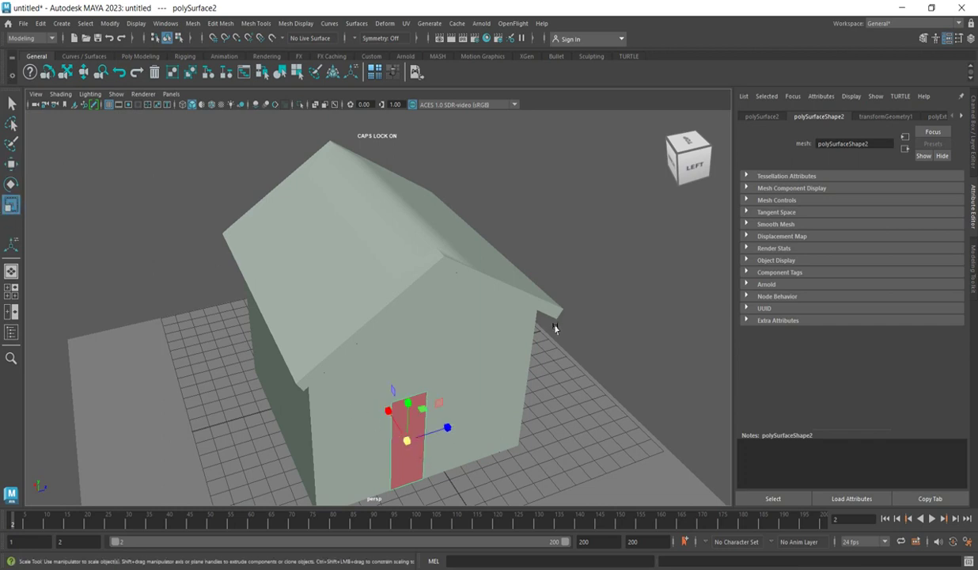
key("f")
scroll(356, 328, "up", 3)
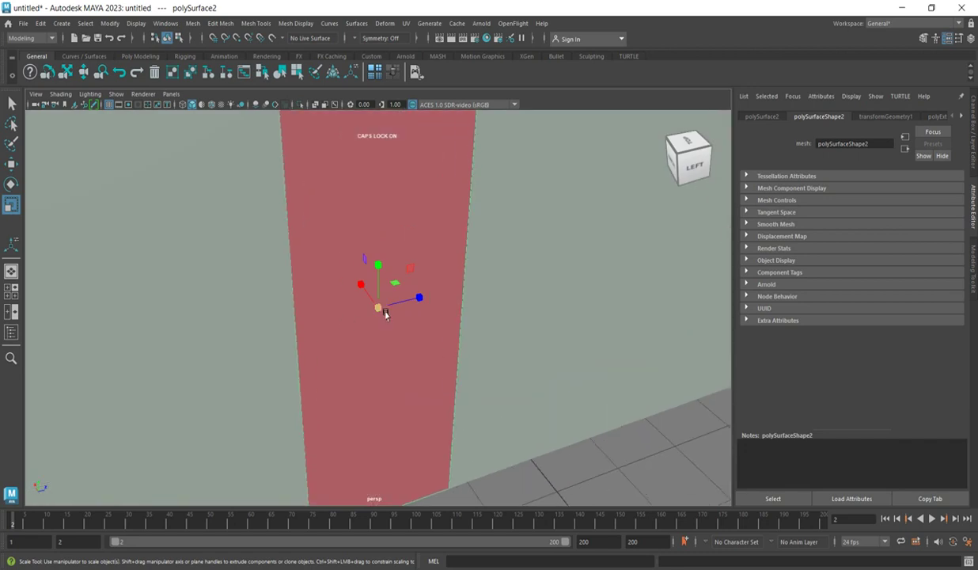
left_click_drag(385, 314, 378, 310, "shift")
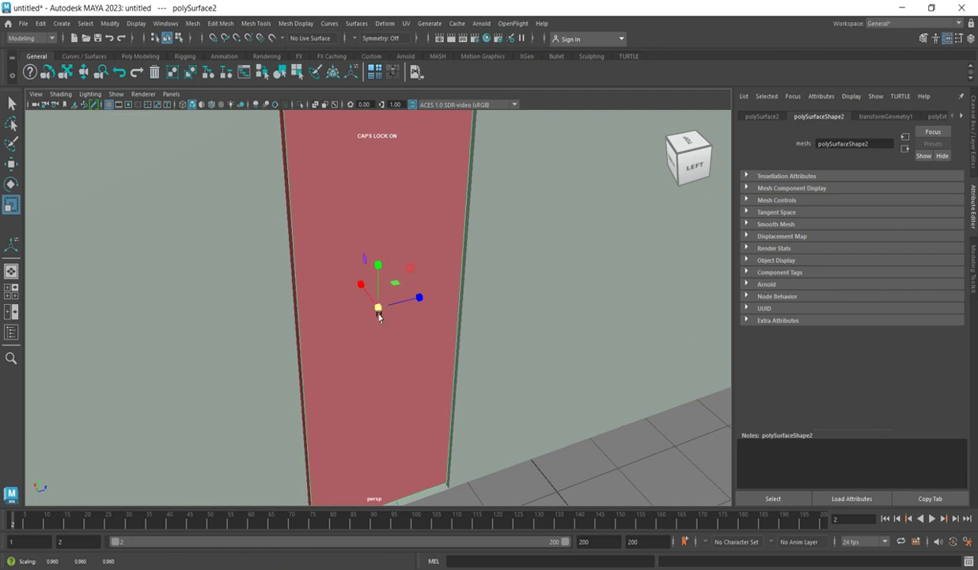
Move the scaled door slightly along X to seat it in the doorway opening
left_click(12, 163)
mouse_move(363, 277)
left_mouse_down()
mouse_move(368, 302)
mouse_move(360, 290)
left_mouse_up()
scroll(405, 305, "down", 5)
Examine the house, its door and the ground plane from several distances and angles, selecting the objects in turn
left_click(546, 426)
scroll(549, 420, "down", 4)
left_click(536, 431)
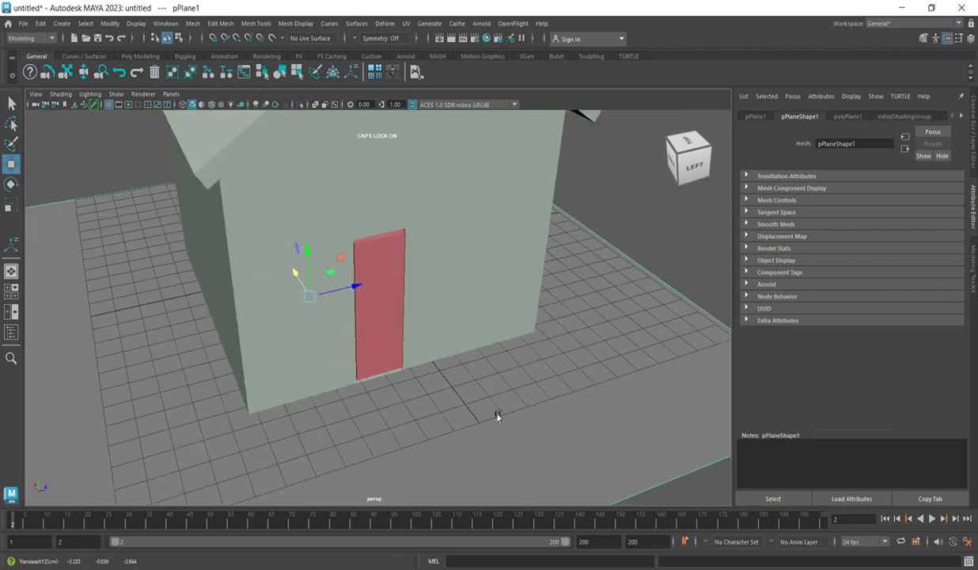
scroll(445, 395, "down", 4)
scroll(347, 334, "up", 3)
scroll(566, 321, "down", 3)
scroll(354, 223, "up", 5)
left_click(357, 207)
scroll(336, 350, "up", 1)
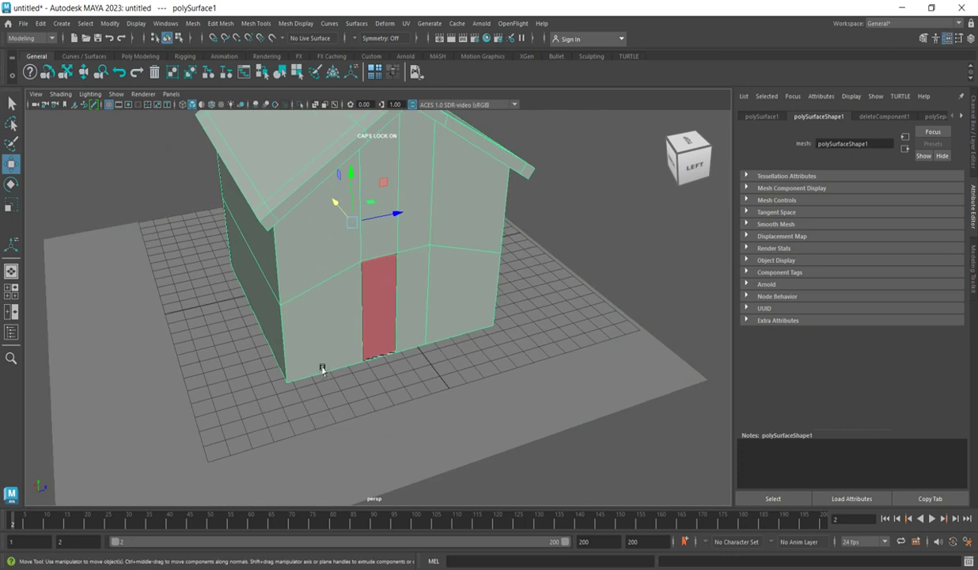
scroll(360, 386, "down", 4)
scroll(397, 372, "up", 2)
left_click(505, 334)
scroll(361, 307, "up", 3)
left_click_drag(569, 297, 429, 463, "alt")
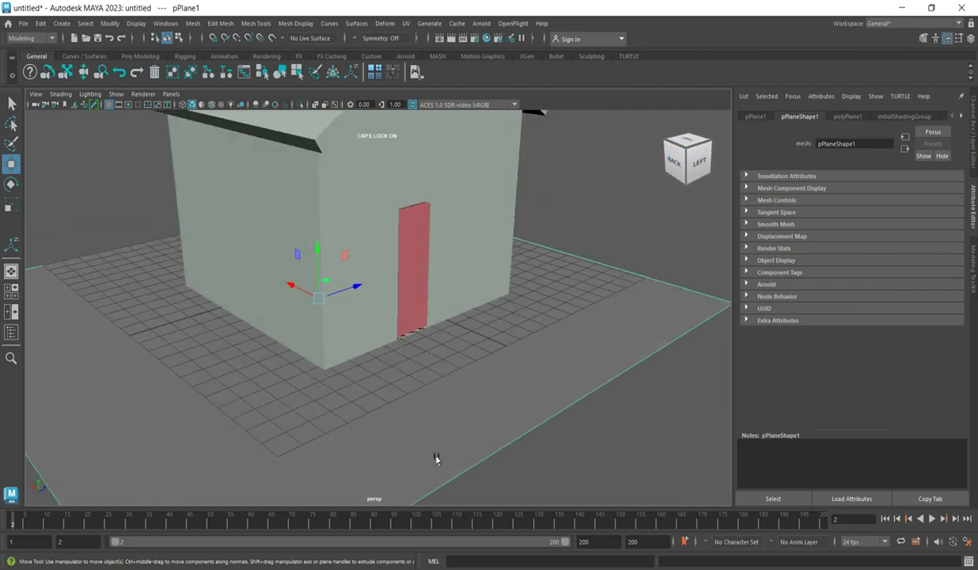
scroll(427, 443, "down", 3)
scroll(443, 388, "down", 3)
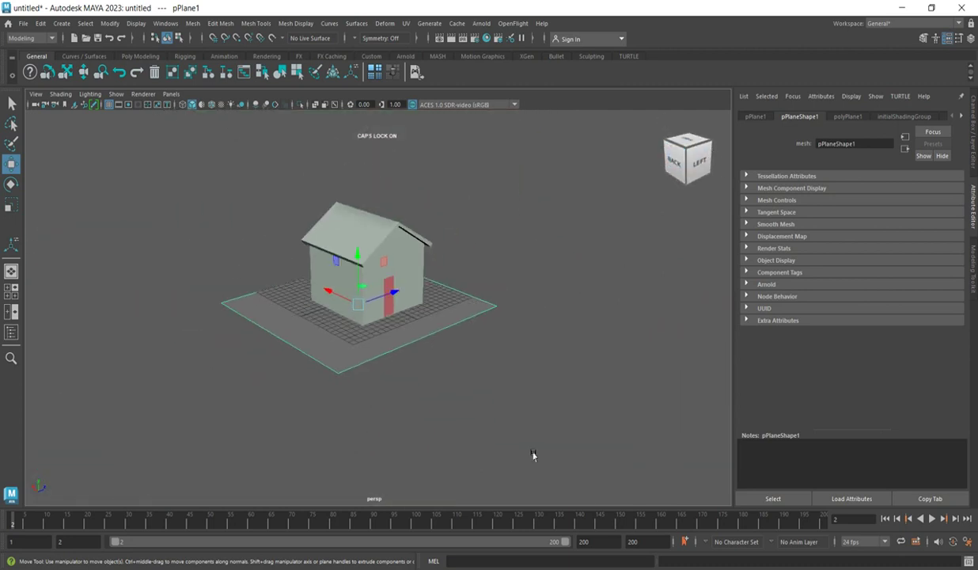
left_click(691, 150)
left_click(414, 270)
key("f")
left_click(574, 244)
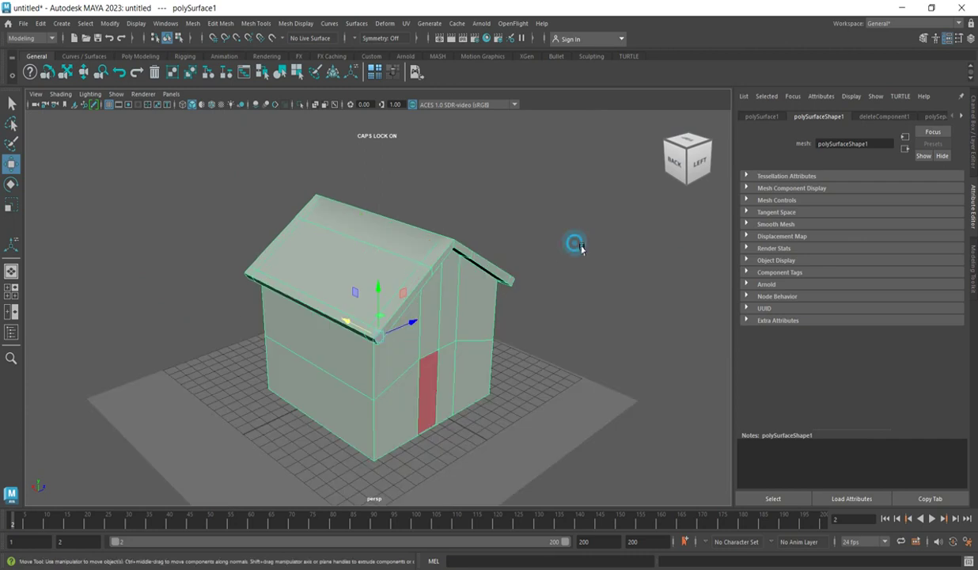
Assign a new Lambert material to the ground plane
left_click(174, 429)
right_click_drag(174, 429, 164, 537)
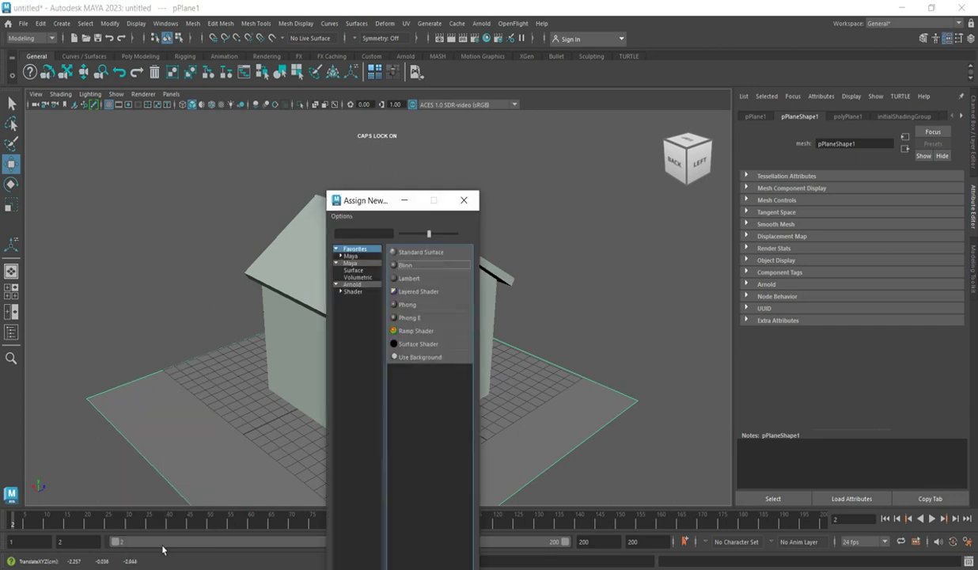
left_click(416, 279)
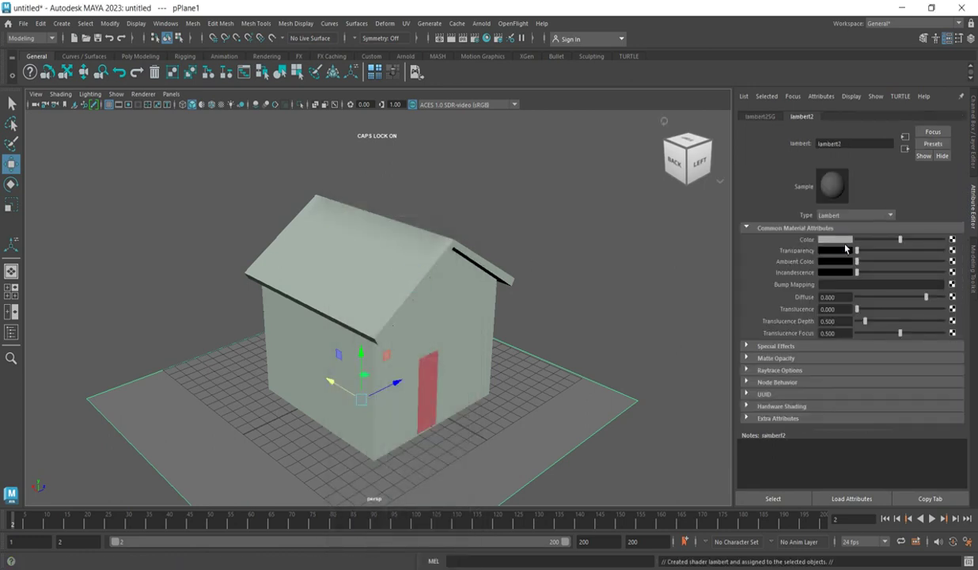
Set the ground plane material's color to pure green, mute it to a dull grey-green, and deselect the plane
left_click(843, 241)
left_click(808, 267)
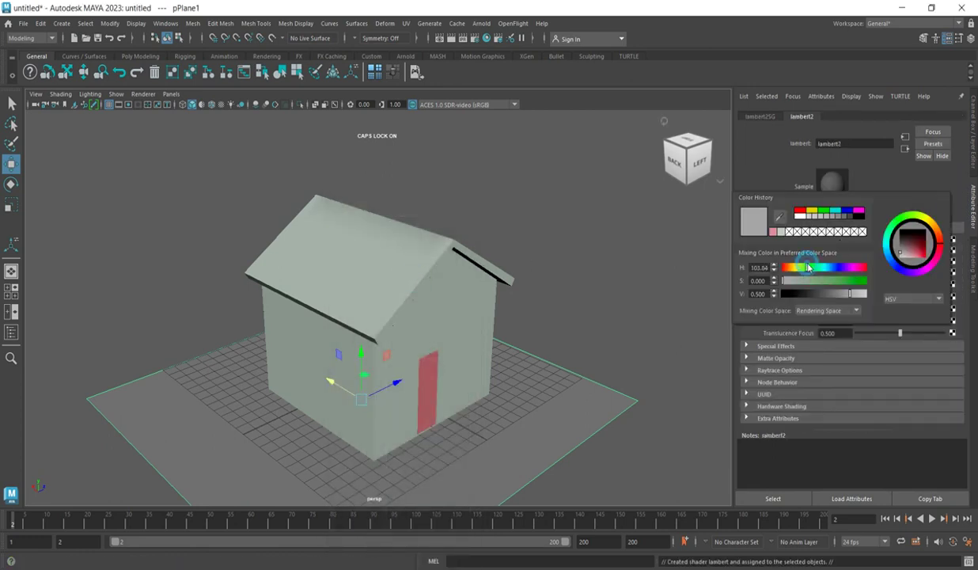
left_click(824, 211)
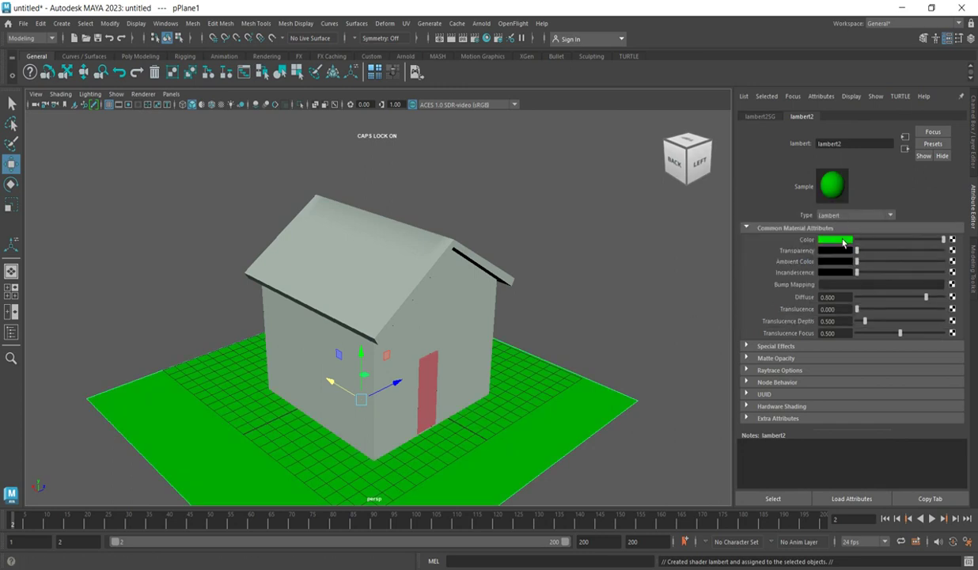
left_click(822, 239)
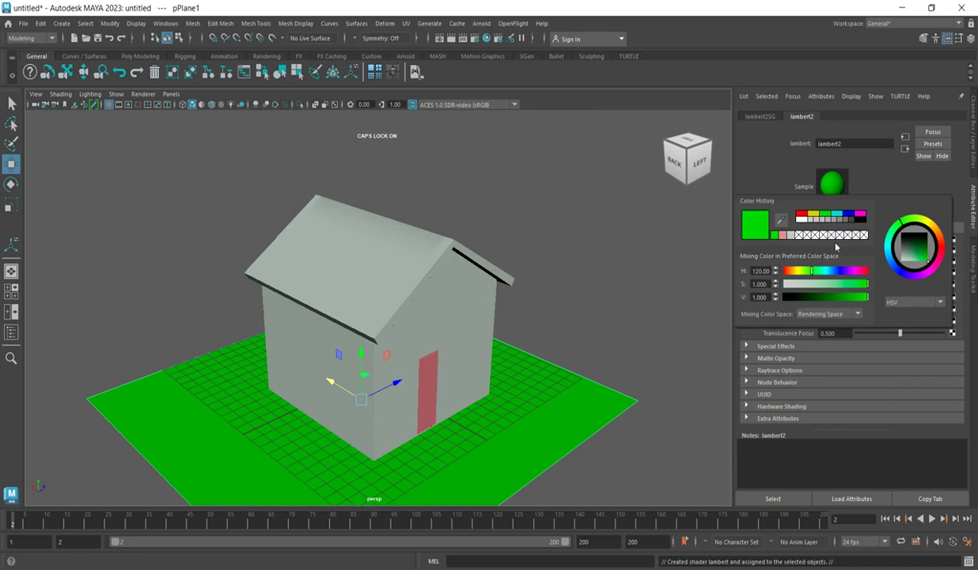
mouse_move(911, 256)
left_mouse_down()
mouse_move(917, 250)
mouse_move(918, 266)
mouse_move(904, 259)
left_mouse_up()
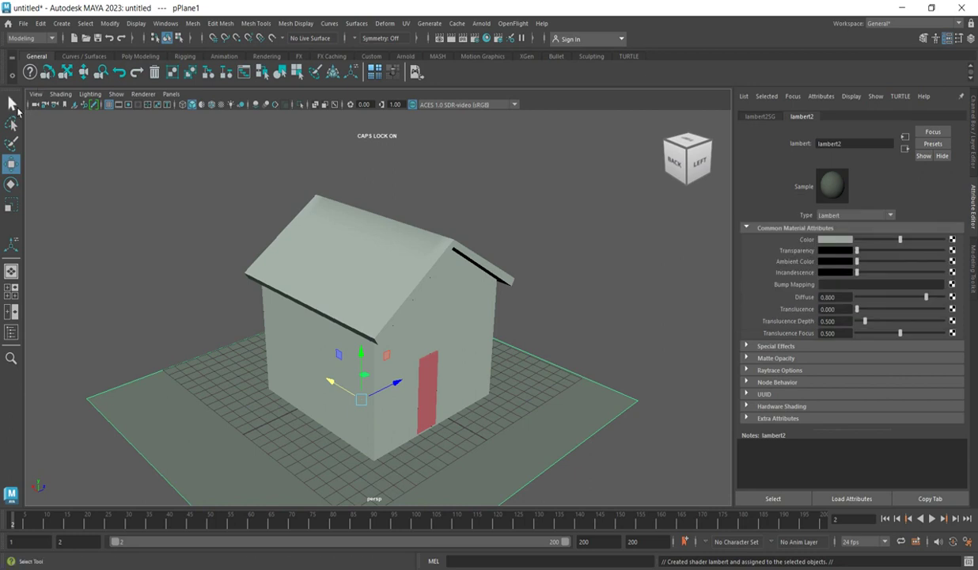
left_click(11, 103)
left_click(140, 190)
Examine the house with its red door against the recolored ground plane from near and far
scroll(356, 437, "down", 5)
scroll(379, 415, "up", 3)
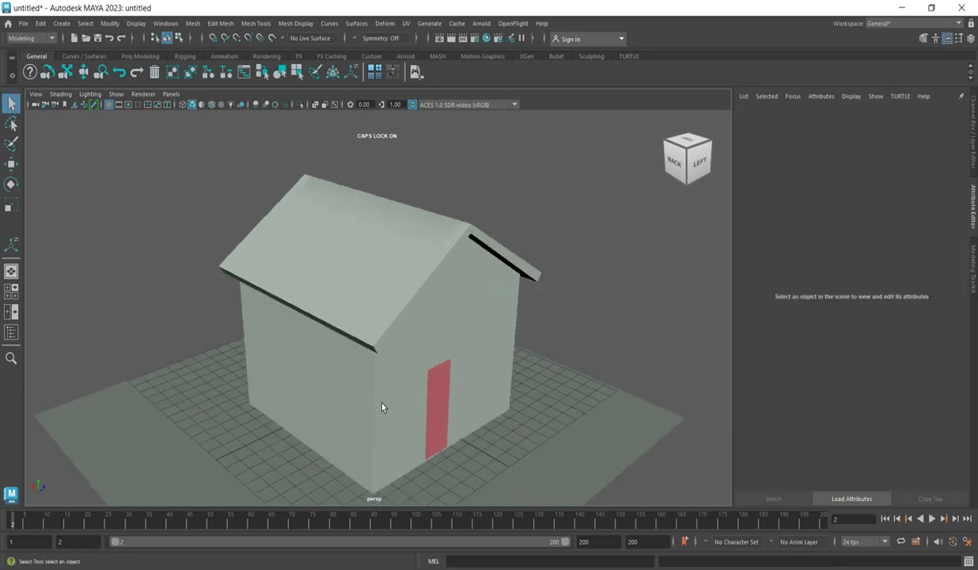
scroll(421, 414, "down", 4)
scroll(479, 421, "up", 8)
left_click(484, 302)
scroll(550, 301, "down", 4)
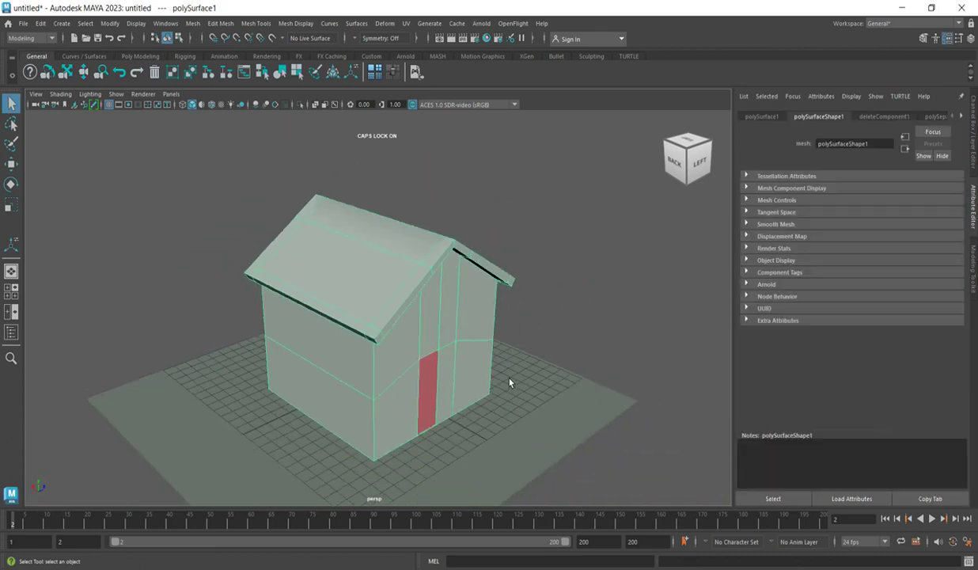
scroll(332, 303, "up", 3)
scroll(253, 208, "down", 3)
left_click(152, 229)
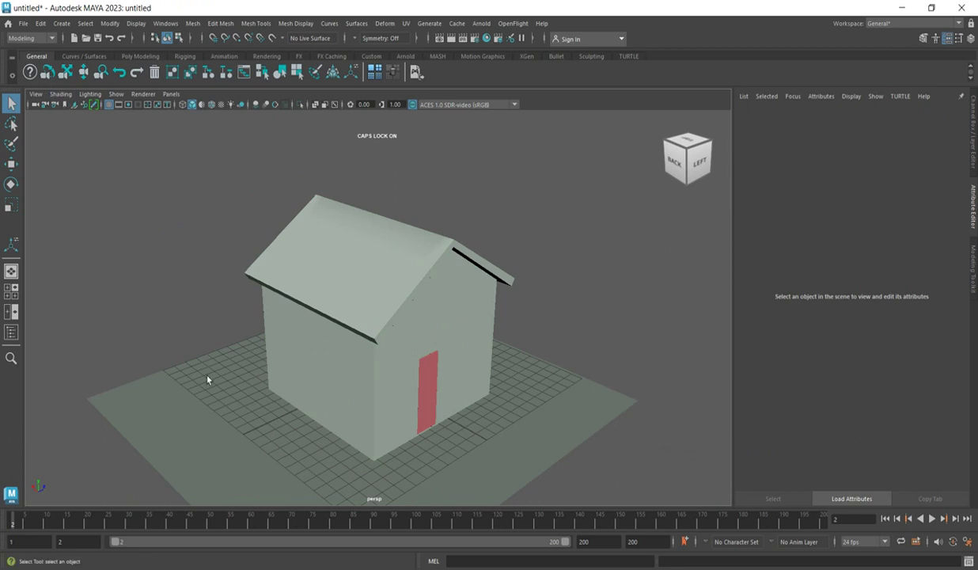
scroll(210, 378, "up", 3)
scroll(332, 327, "down", 4)
scroll(305, 394, "up", 2)
Preview the scene in X-Ray shading, and switch the viewport to Wireframe on Shaded with X-Ray off
left_click(63, 94)
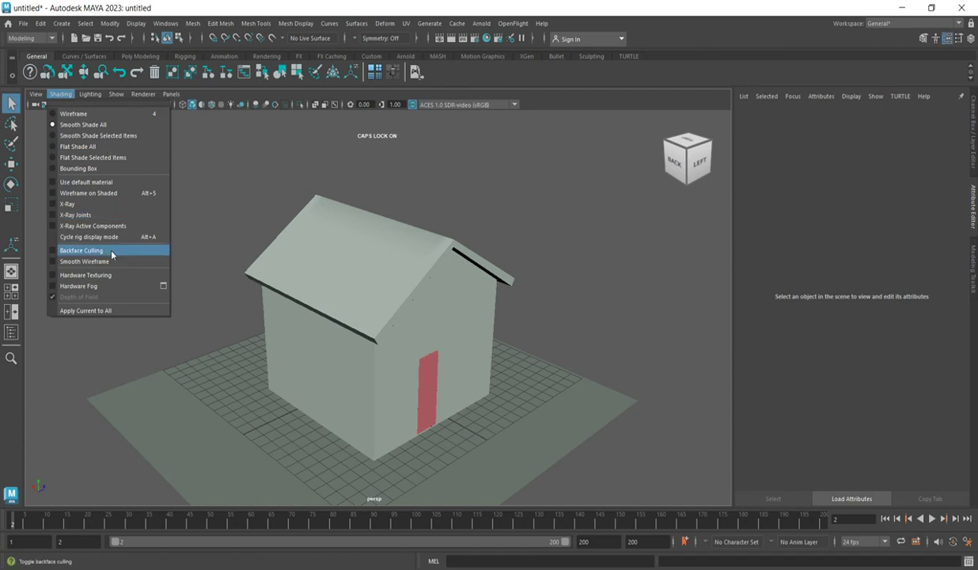
left_click(83, 208)
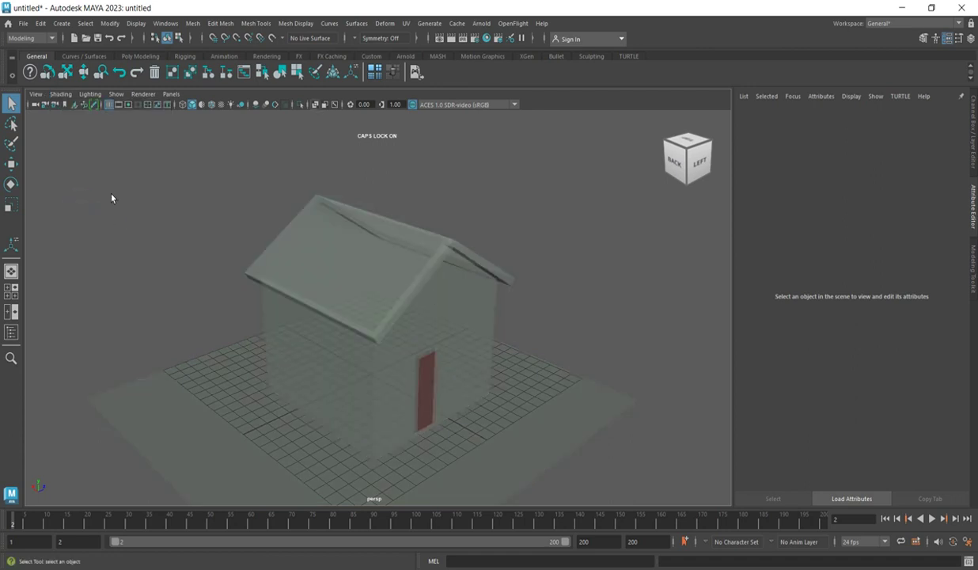
left_click(61, 93)
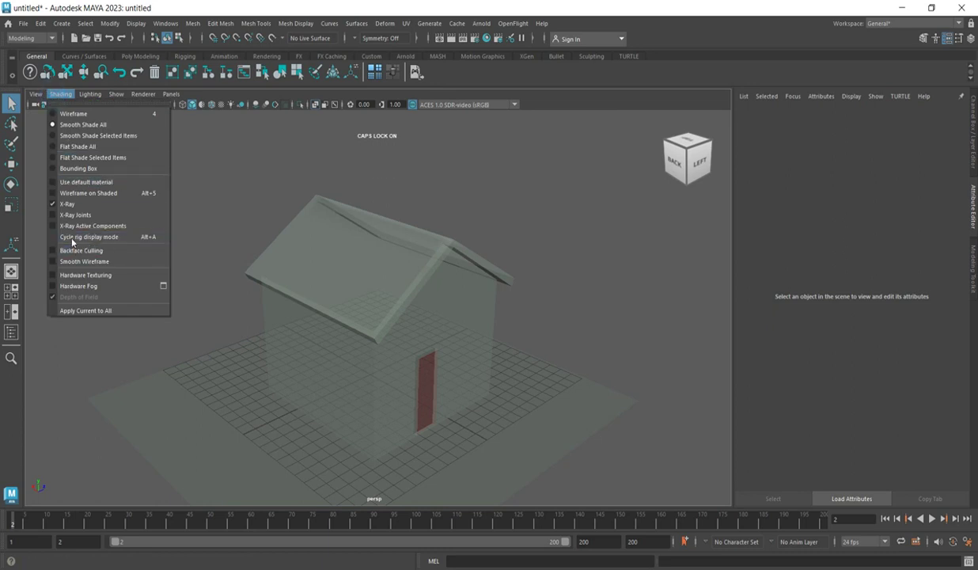
left_click(75, 192)
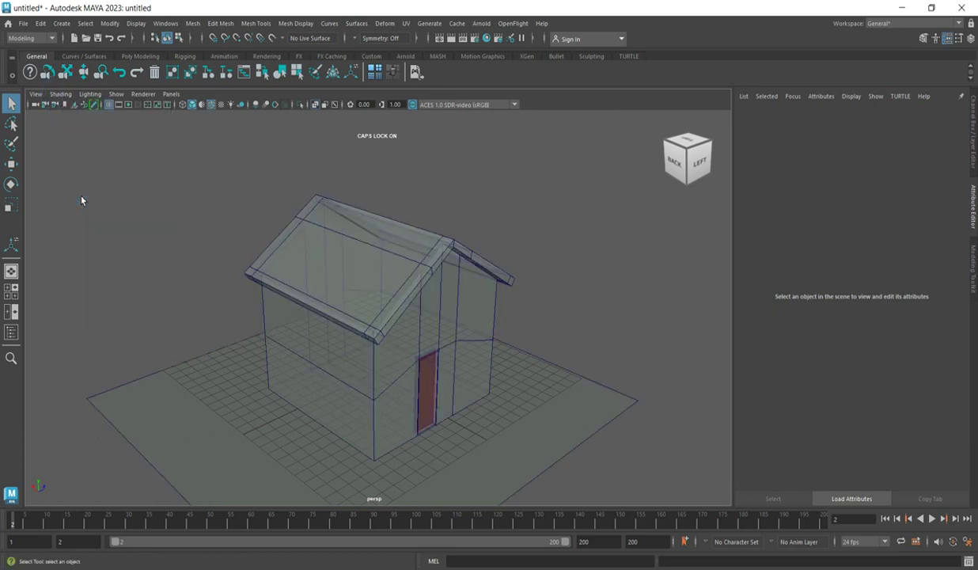
left_click(61, 93)
left_click(50, 204)
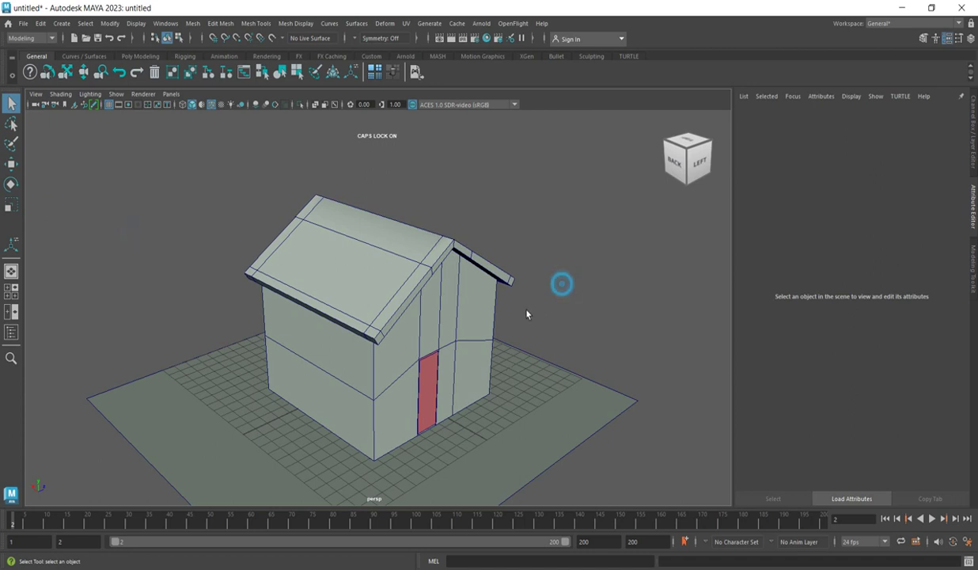
Examine the edge layout of the house walls and roof, and open the viewport's shading options
scroll(307, 319, "down", 3)
scroll(307, 318, "up", 6)
scroll(361, 347, "down", 3)
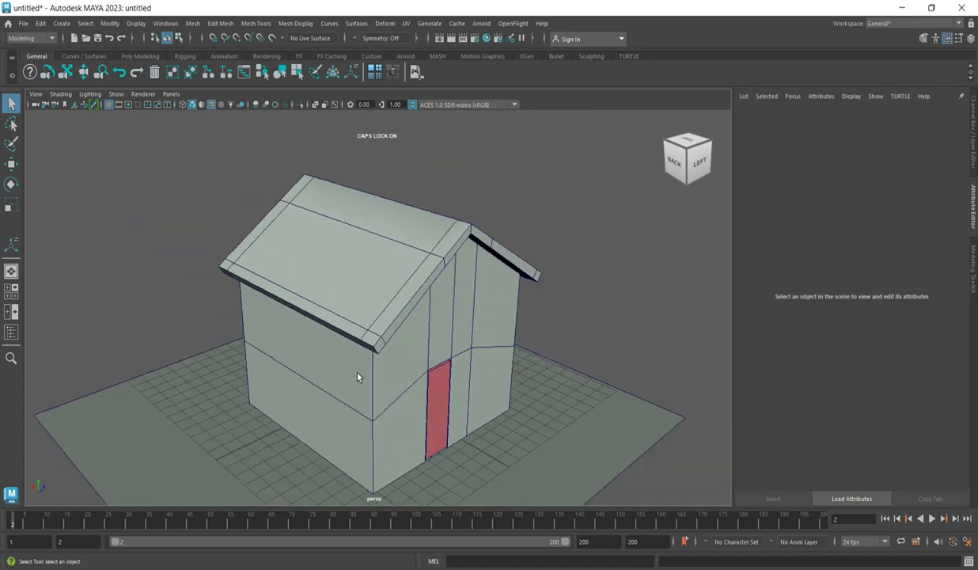
scroll(360, 381, "up", 2)
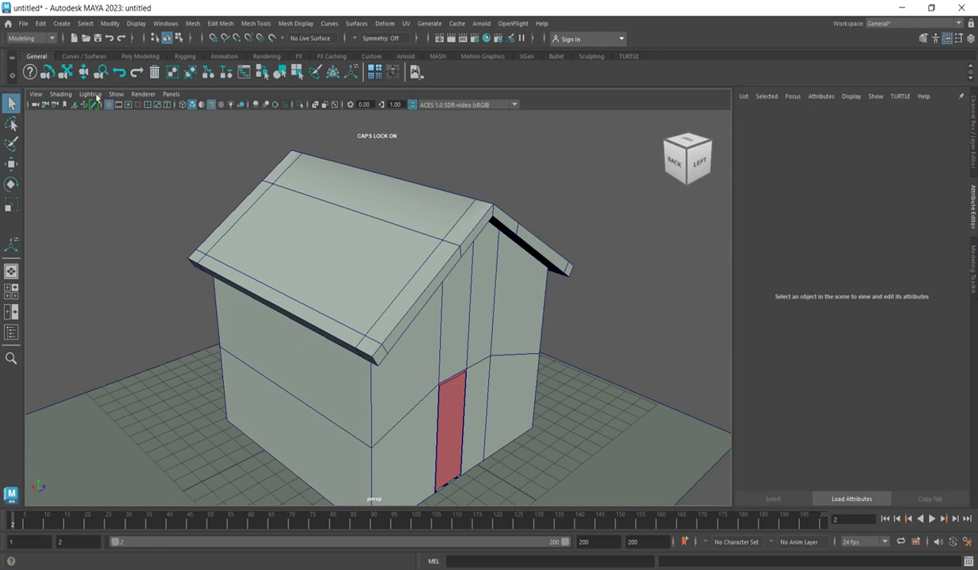
left_click(61, 94)
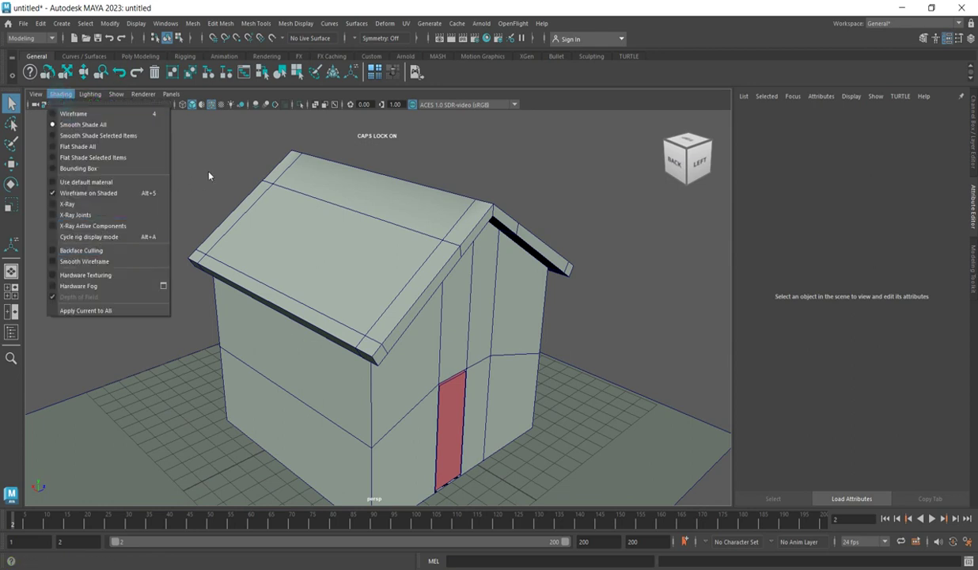